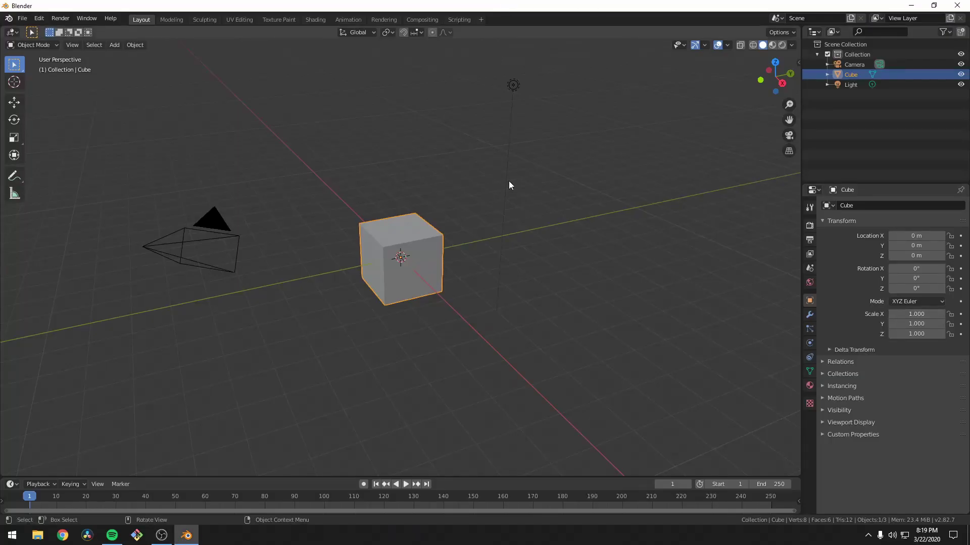
Delete the default camera, cube and light from the scene
{"action": "key", "text": "a"}
{"action": "key", "text": "x"}
{"action": "left_click", "coordinate": [509, 185]}
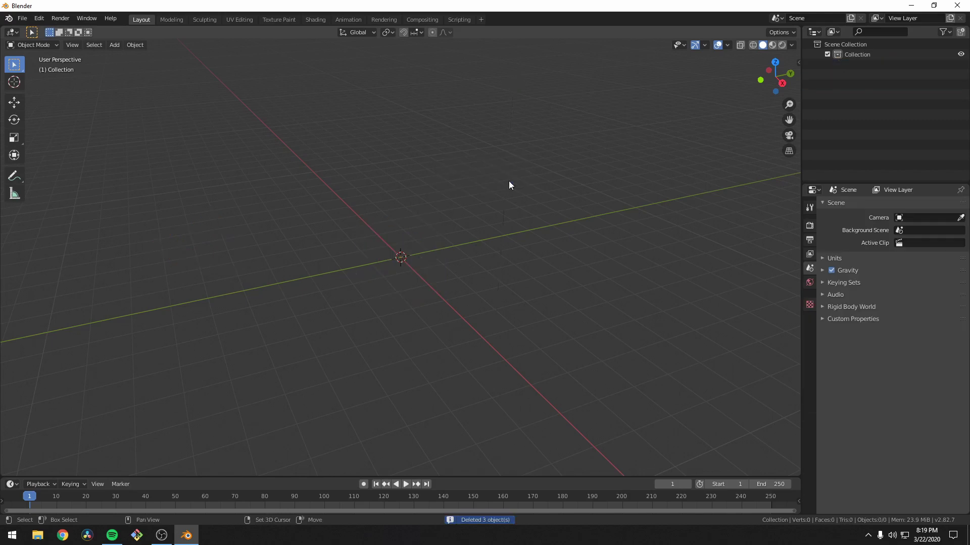
In top view, add download.jpg from the Desktop as a background reference image
{"action": "key", "text": "KP_7"}
{"action": "key", "text": "shift+a"}
{"action": "mouse_move", "coordinate": [509, 181]}
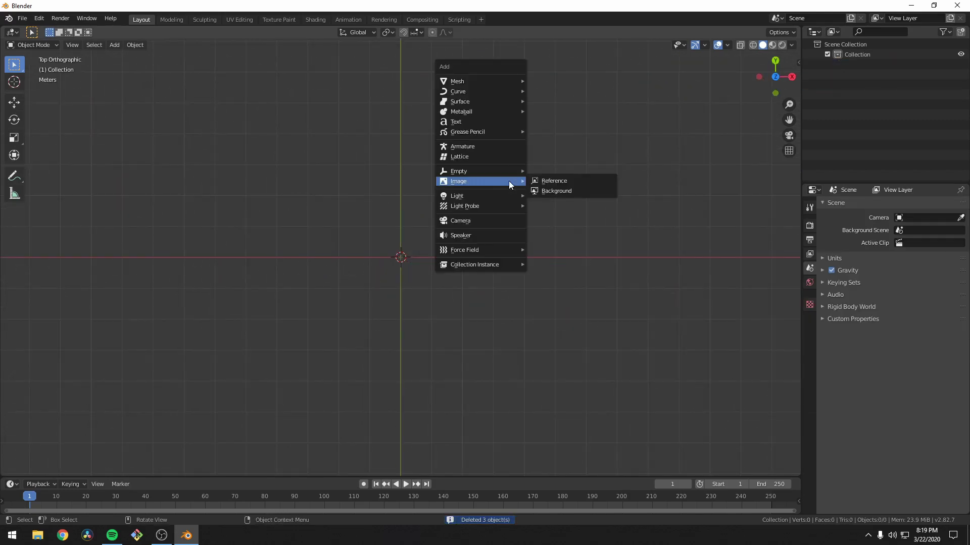
{"action": "left_click", "coordinate": [549, 189]}
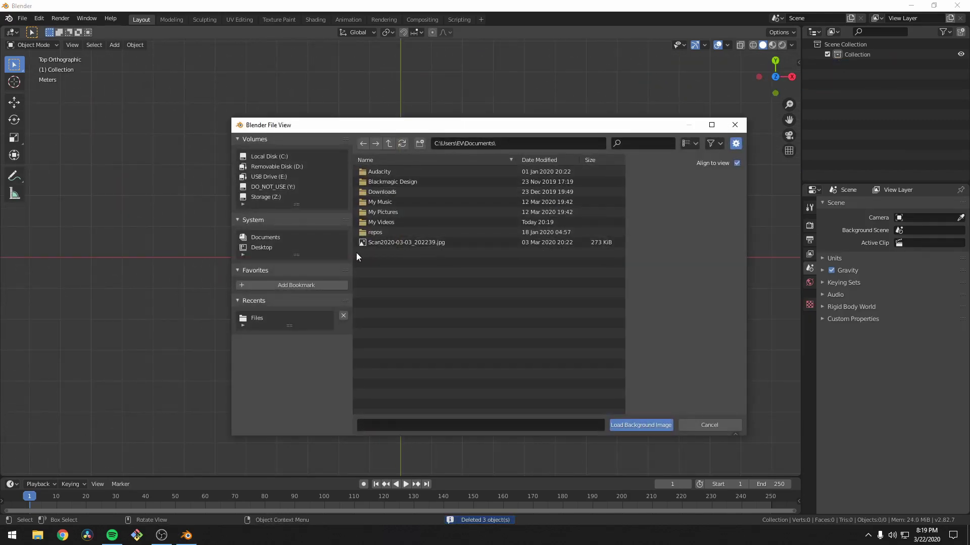
{"action": "left_click", "coordinate": [277, 247]}
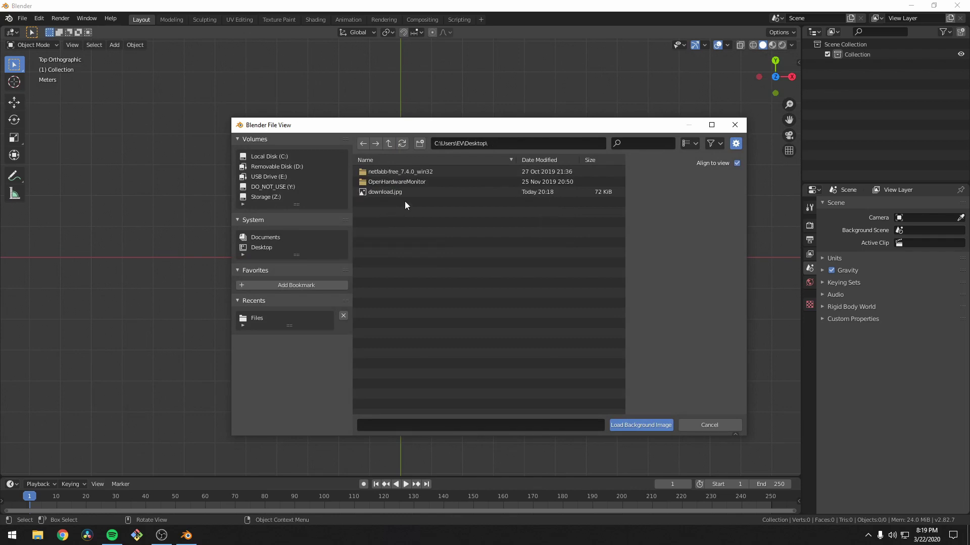
{"action": "double_click", "coordinate": [414, 195]}
{"action": "scroll", "coordinate": [411, 239], "scroll_direction": "up", "scroll_amount": 8}
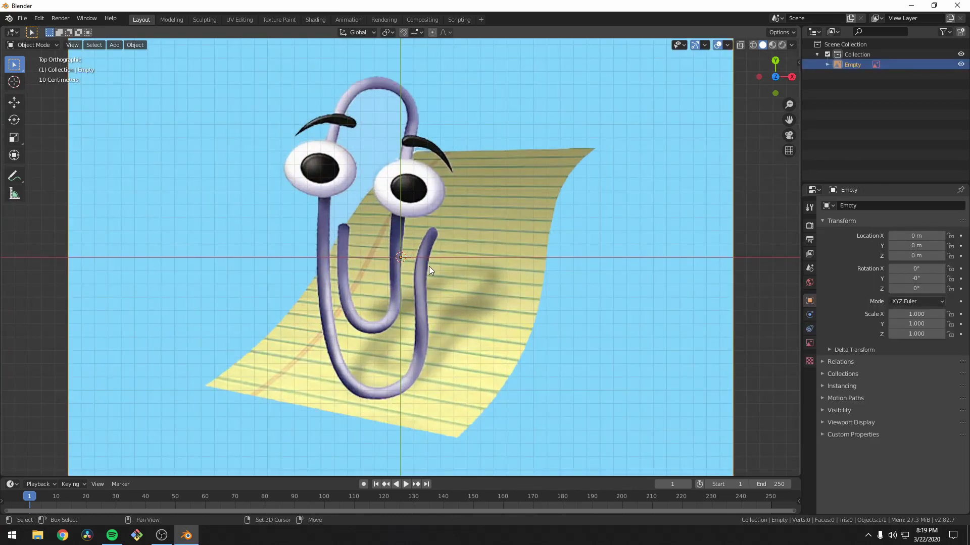
{"action": "scroll", "coordinate": [429, 266], "scroll_direction": "down", "scroll_amount": 1}
Add a Bezier curve and shrink it down to the paperclip's size
{"action": "key", "text": "shift+a"}
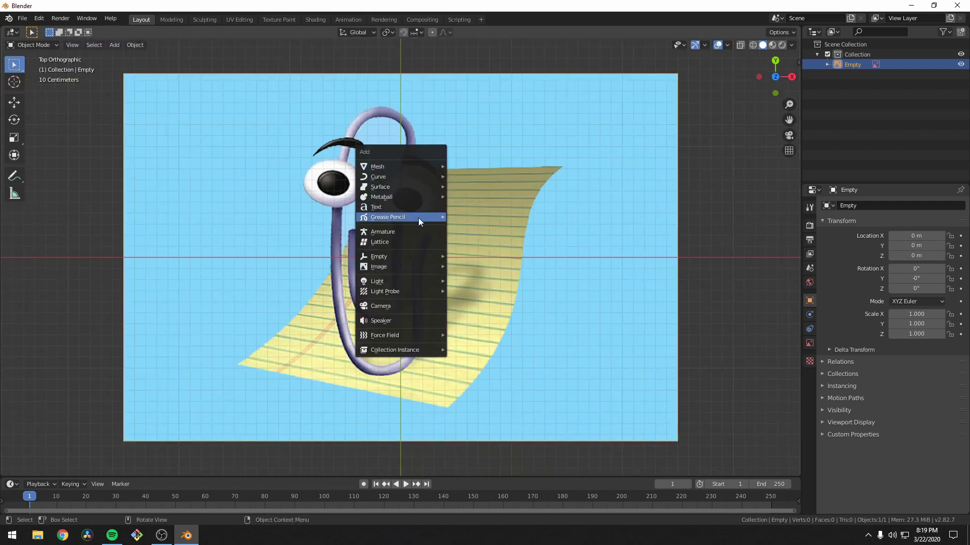
{"action": "mouse_move", "coordinate": [419, 175]}
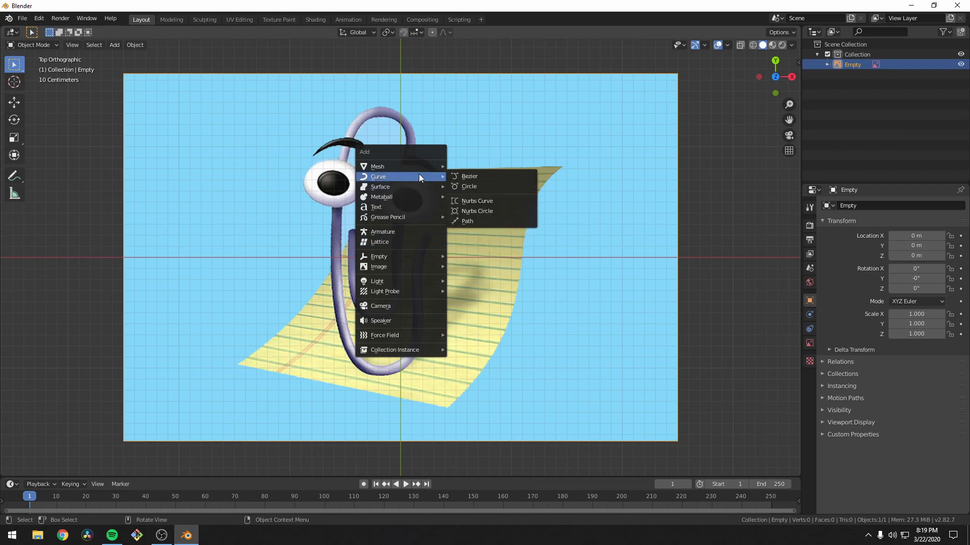
{"action": "left_click", "coordinate": [464, 177]}
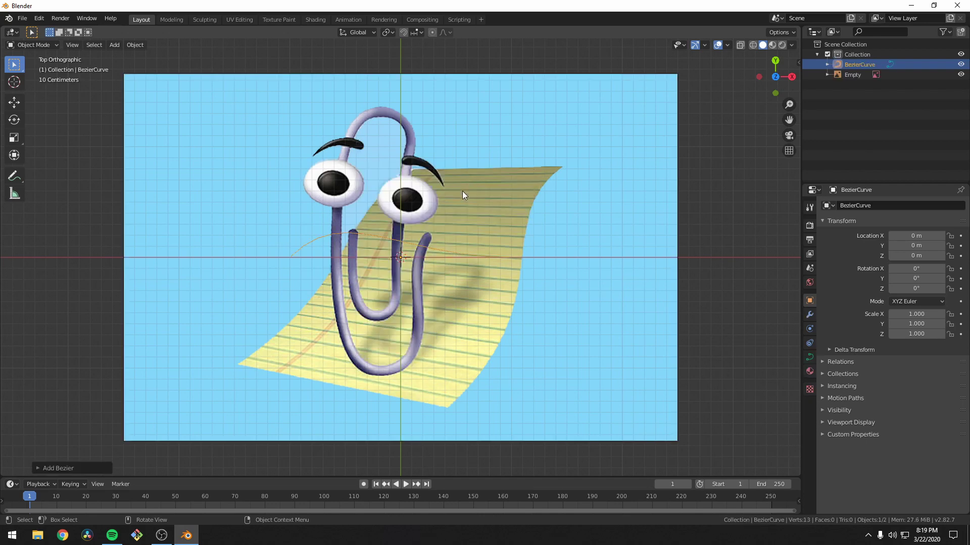
{"action": "key", "text": "Tab"}
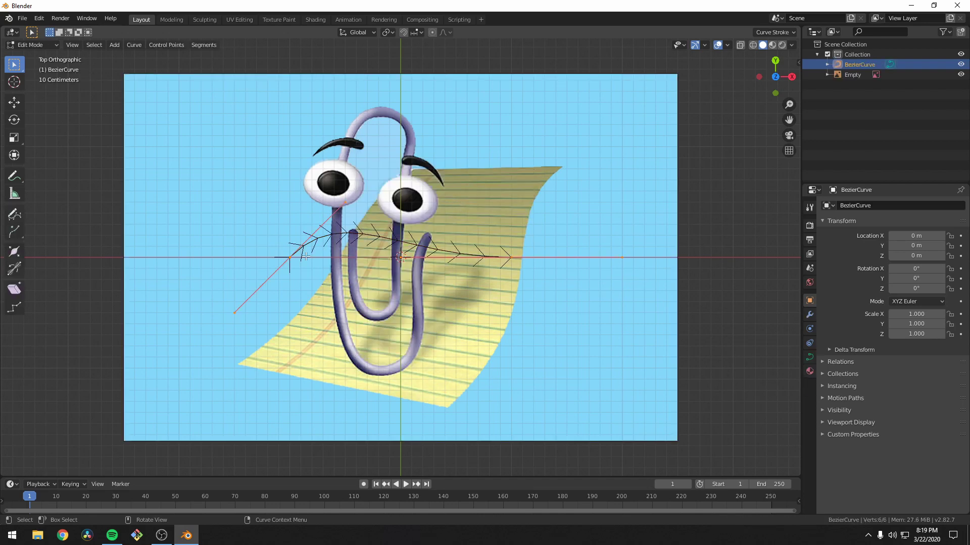
{"action": "right_click", "coordinate": [306, 257]}
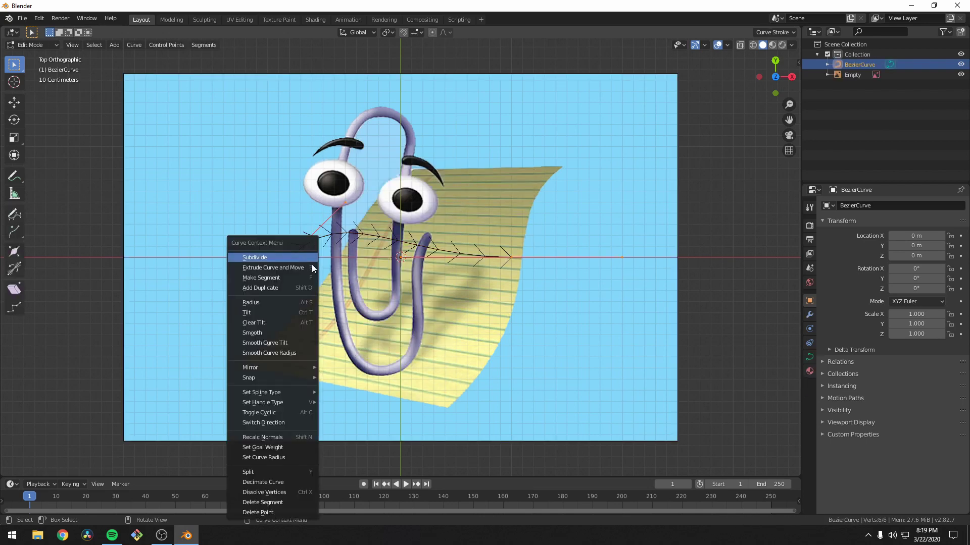
{"action": "left_click", "coordinate": [511, 257]}
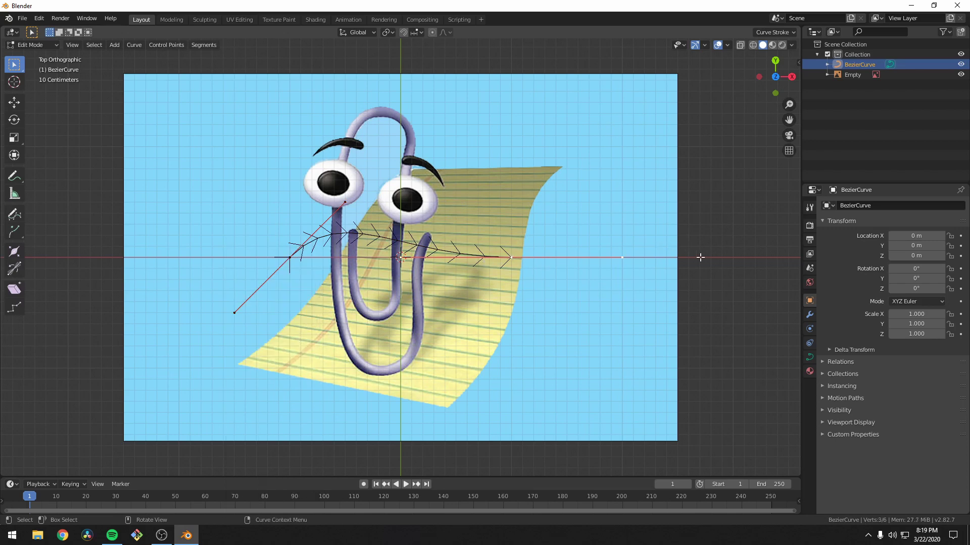
{"action": "key", "text": "a"}
{"action": "key", "text": "s"}
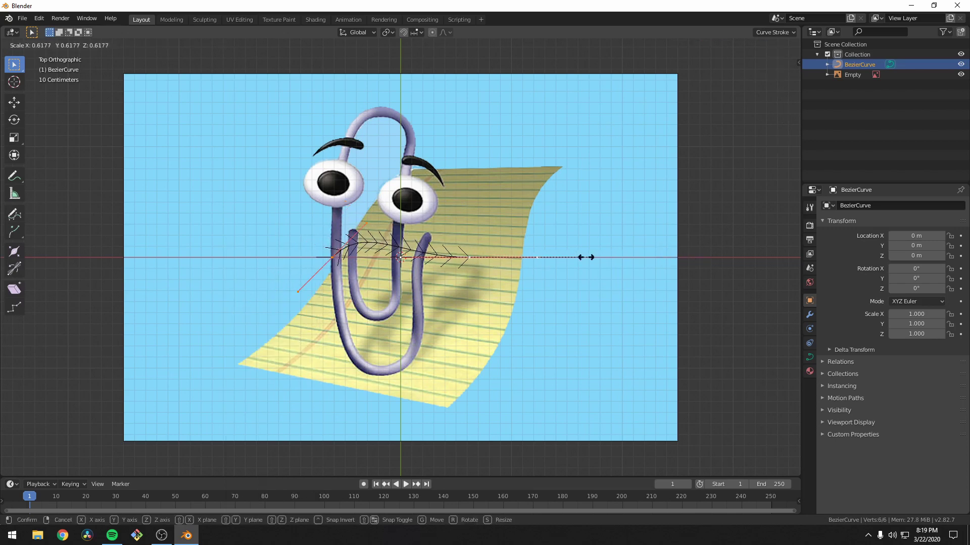
{"action": "left_click", "coordinate": [451, 255]}
{"action": "scroll", "coordinate": [452, 257], "scroll_direction": "up", "scroll_amount": 4}
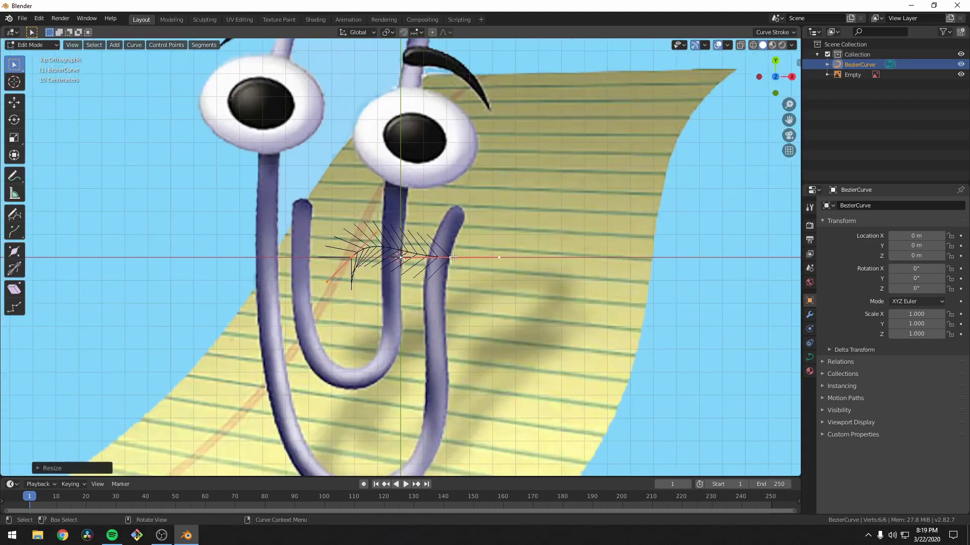
Place one curve point at the right wire's tip with a steep diagonal handle
{"action": "left_click", "coordinate": [452, 257]}
{"action": "key", "text": "r"}
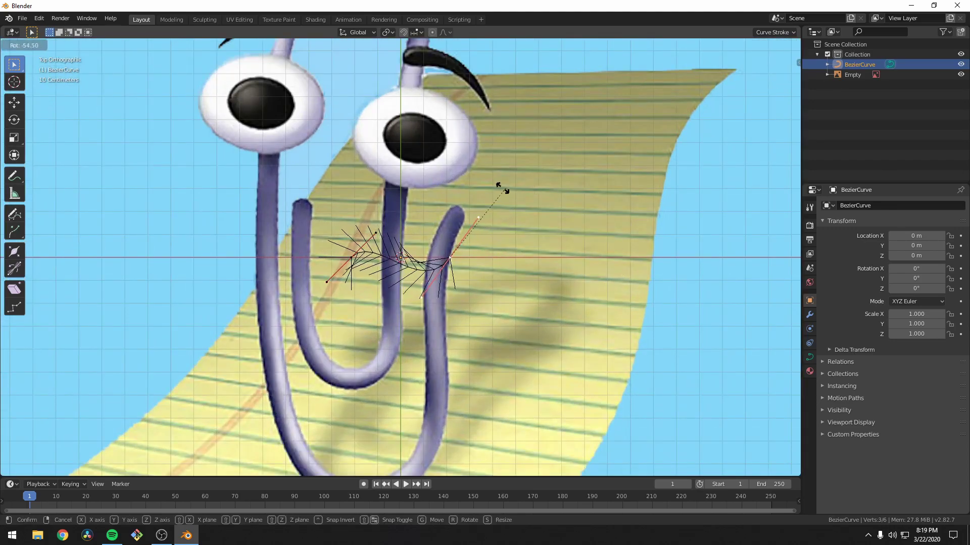
{"action": "left_click", "coordinate": [477, 203]}
{"action": "key", "text": "g"}
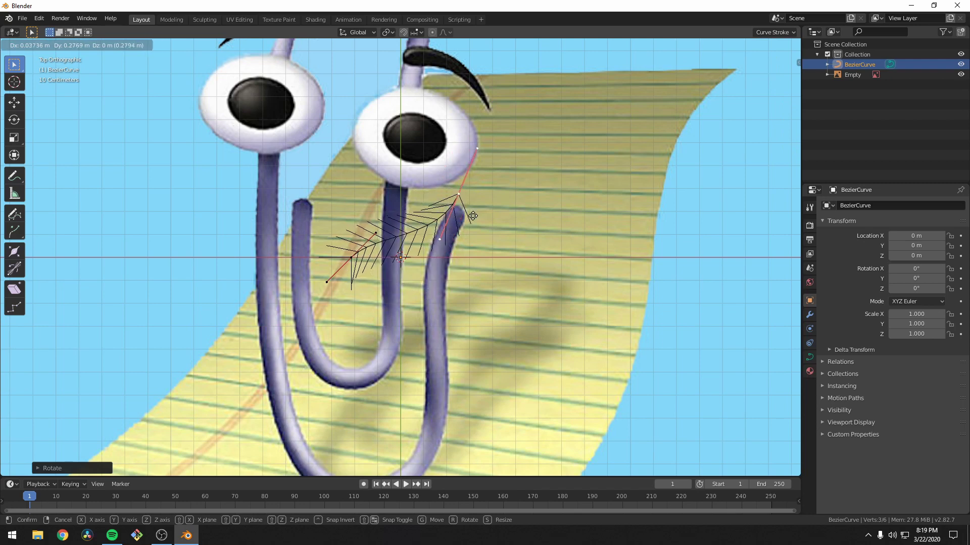
{"action": "left_click", "coordinate": [479, 214]}
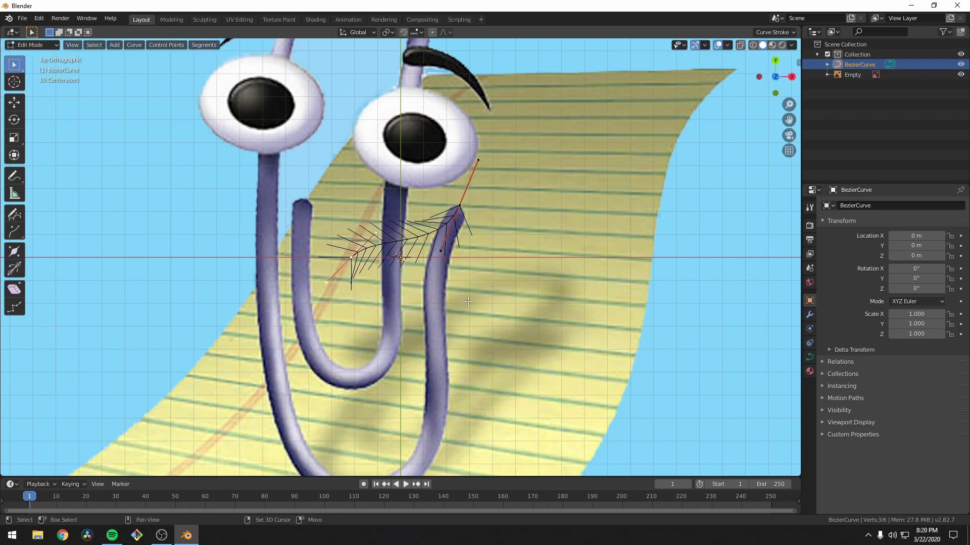
{"action": "middle_click_drag", "start_coordinate": [376, 237], "coordinate": [422, 134], "text": "shift"}
Drop the other point at the bottom bend with a flat, lengthened handle
{"action": "key", "text": "r"}
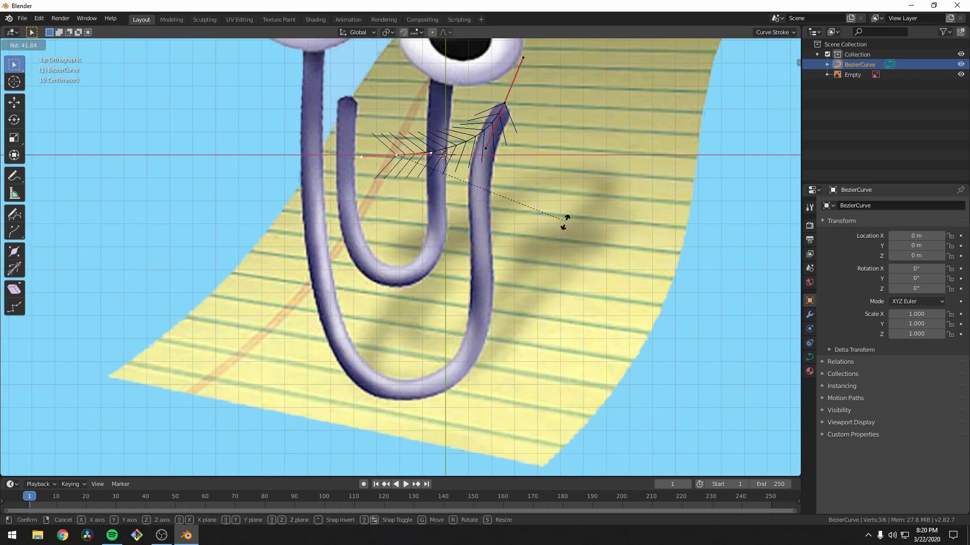
{"action": "left_click", "coordinate": [568, 223]}
{"action": "key", "text": "g"}
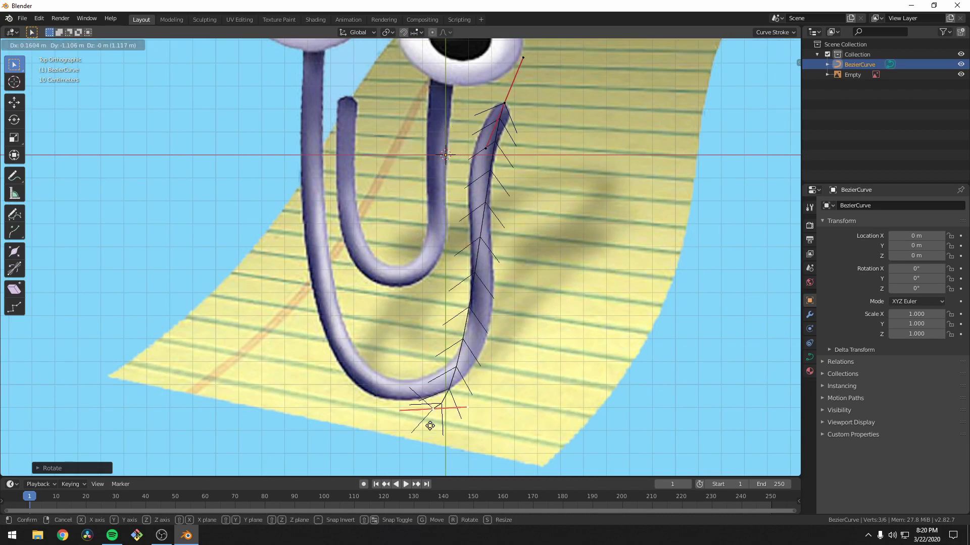
{"action": "left_click", "coordinate": [404, 404]}
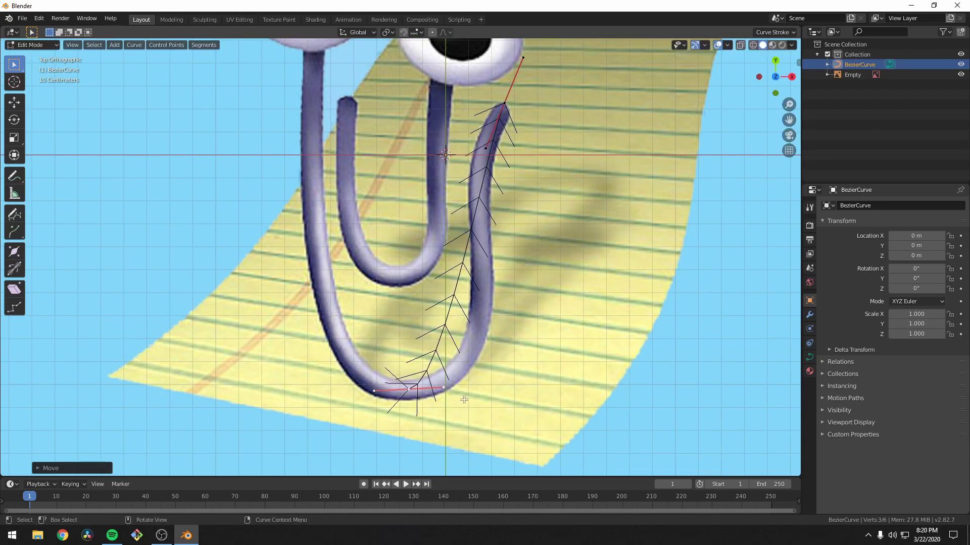
{"action": "key", "text": "s"}
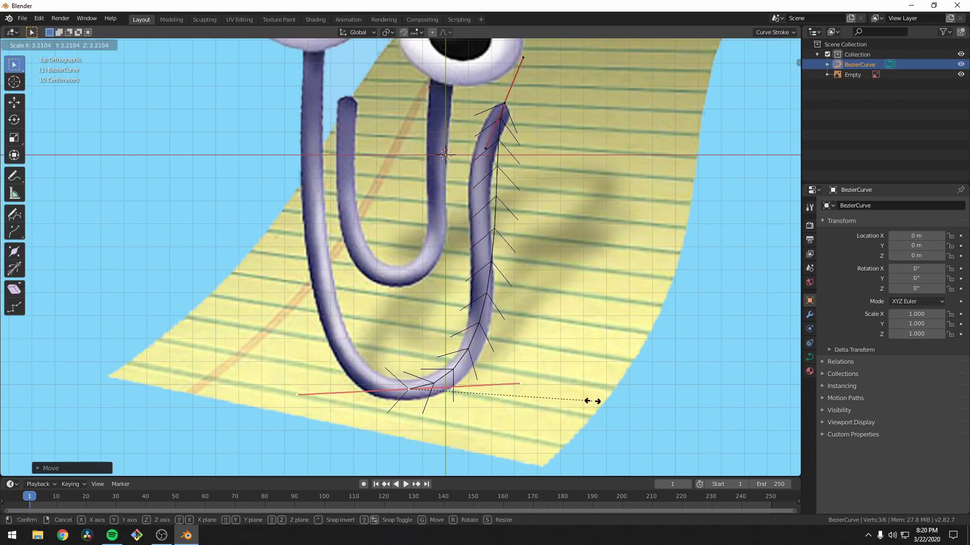
{"action": "left_click", "coordinate": [587, 401]}
{"action": "left_click", "coordinate": [505, 110], "text": "shift"}
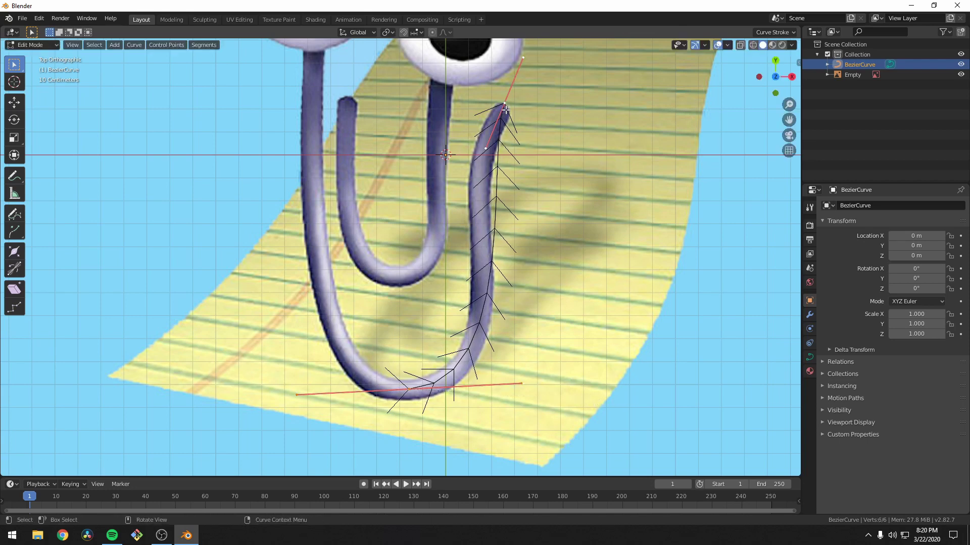
Subdivide the curve and move the new middle point onto the right wire
{"action": "key", "text": "c"}
{"action": "right_click", "coordinate": [505, 111]}
{"action": "right_click", "coordinate": [505, 110]}
{"action": "right_click", "coordinate": [590, 226]}
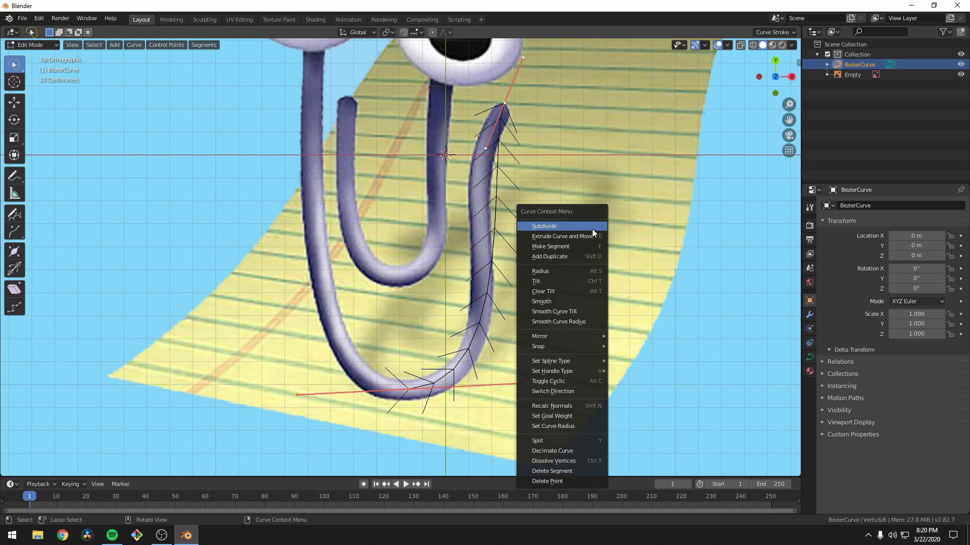
{"action": "left_click", "coordinate": [592, 229]}
{"action": "key", "text": "s"}
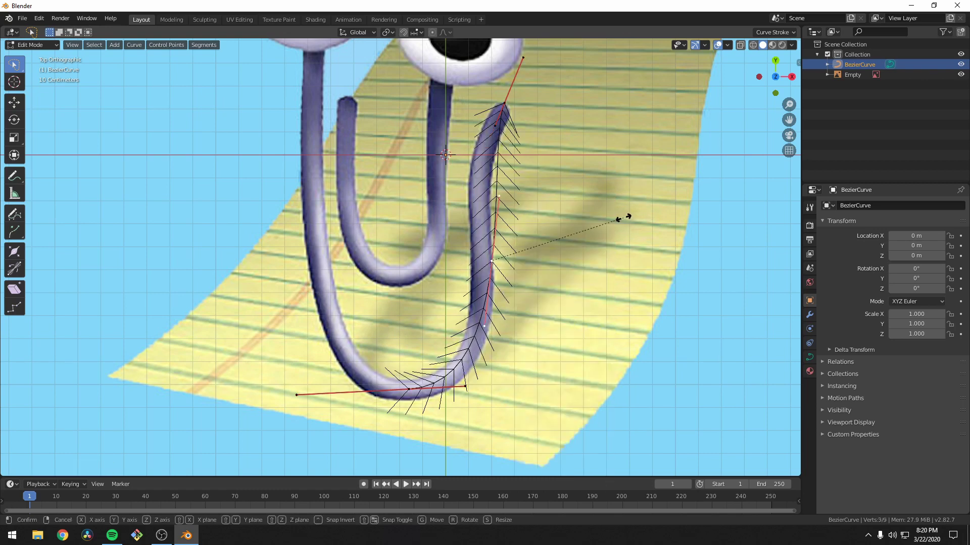
{"action": "left_click", "coordinate": [551, 247]}
{"action": "key", "text": "g"}
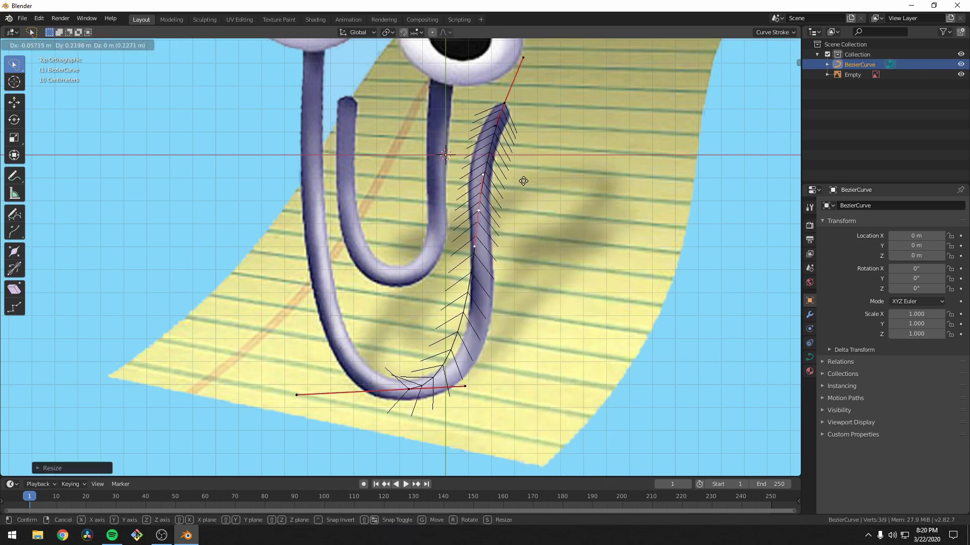
{"action": "left_click", "coordinate": [515, 184]}
Reposition the middle point, widen its handles and nudge it slightly down
{"action": "key", "text": "r"}
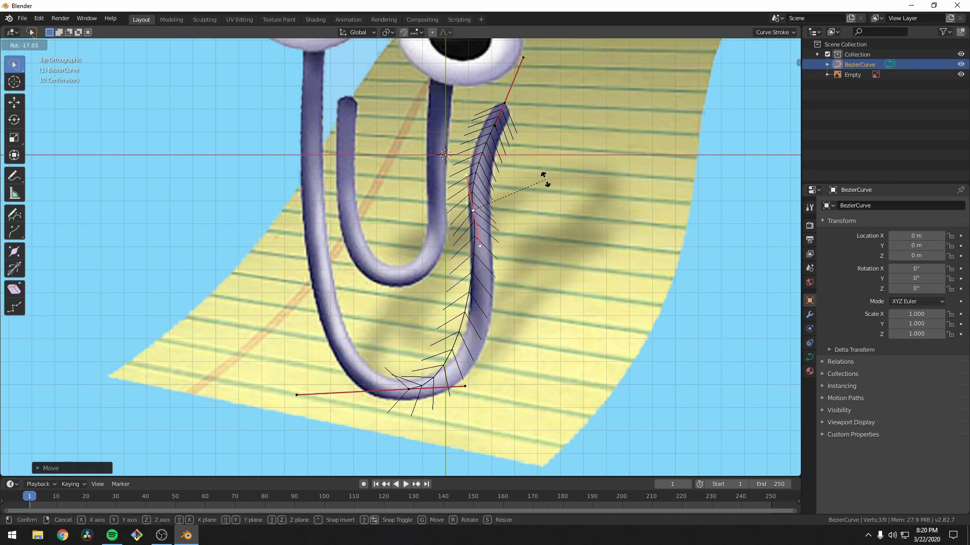
{"action": "right_click", "coordinate": [540, 184]}
{"action": "key", "text": "g"}
{"action": "left_click", "coordinate": [548, 209]}
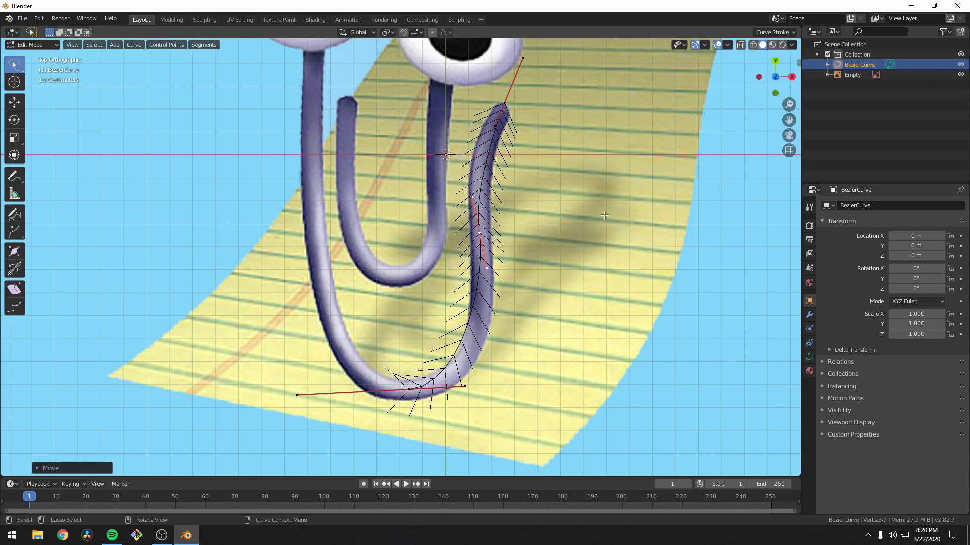
{"action": "key", "text": "s"}
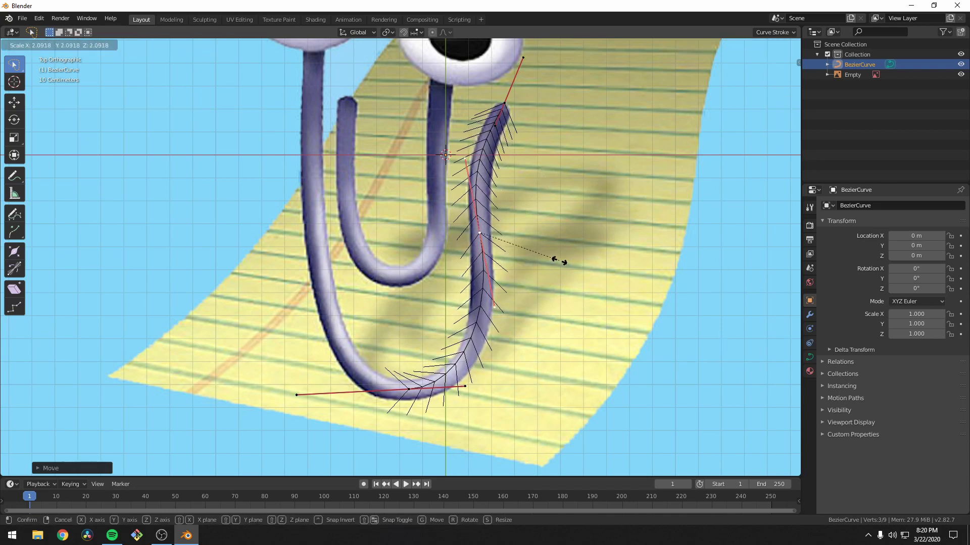
{"action": "left_click", "coordinate": [565, 272]}
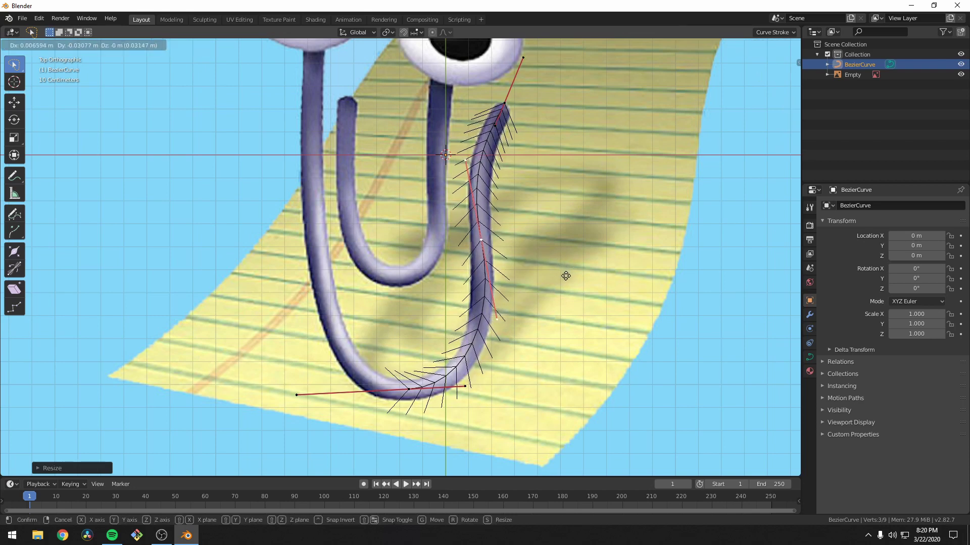
{"action": "key", "text": "g"}
{"action": "left_click", "coordinate": [564, 277]}
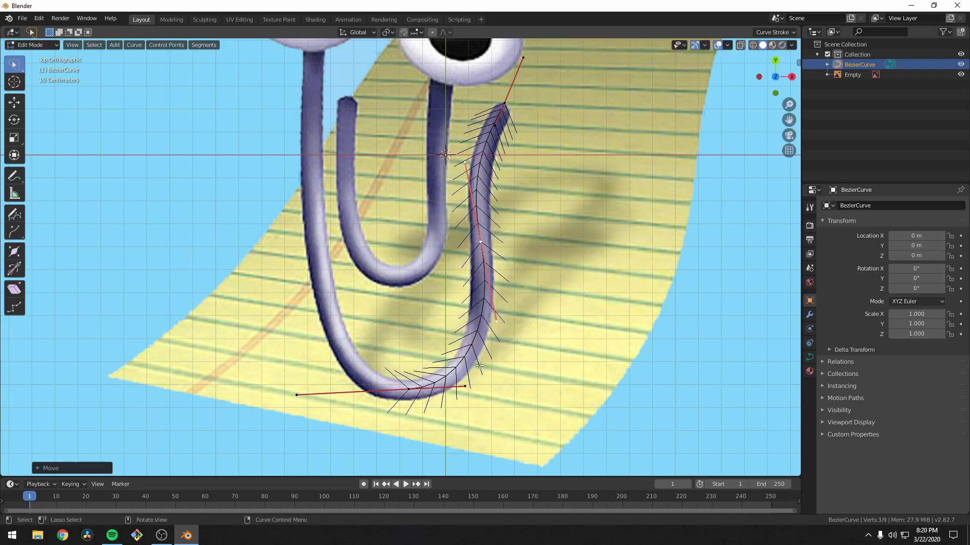
{"action": "scroll", "coordinate": [429, 387], "scroll_direction": "down", "scroll_amount": 4}
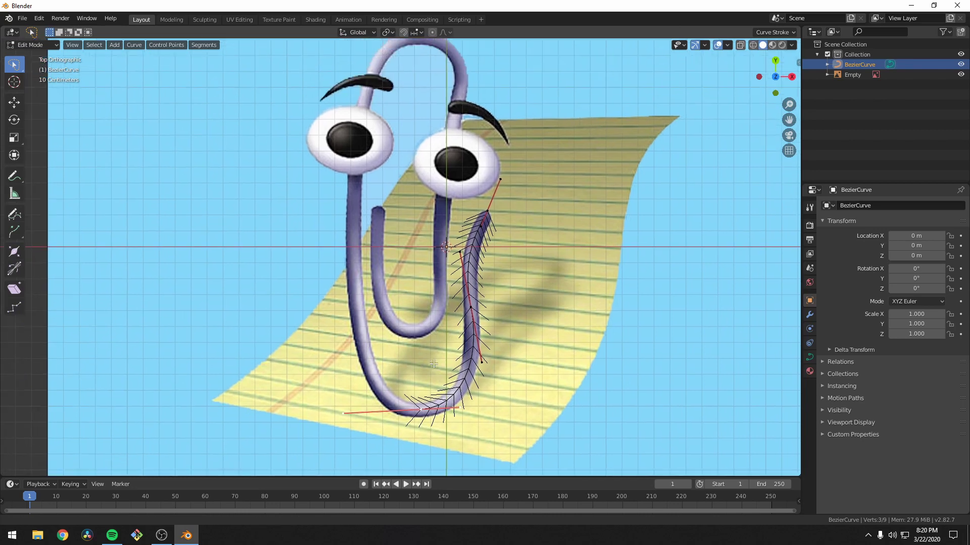
Extrude a new point to the paperclip's top and adjust its left handle
{"action": "key", "text": "e"}
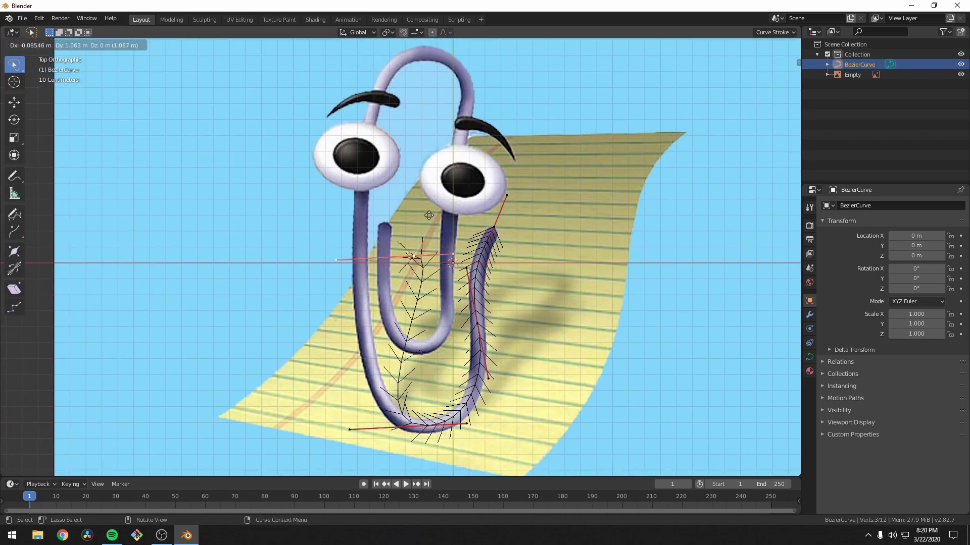
{"action": "left_click", "coordinate": [427, 212]}
{"action": "key", "text": "r"}
{"action": "key", "text": "Return"}
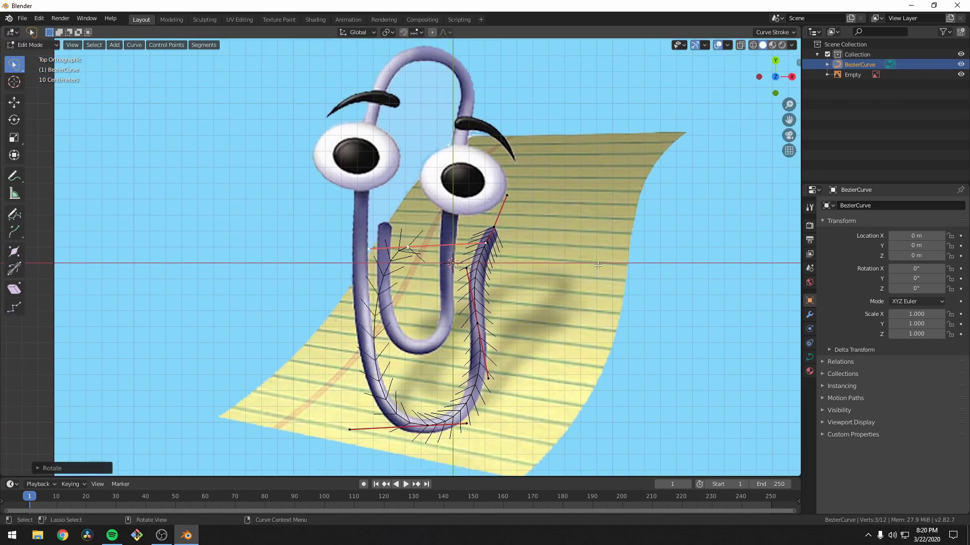
{"action": "key", "text": "g"}
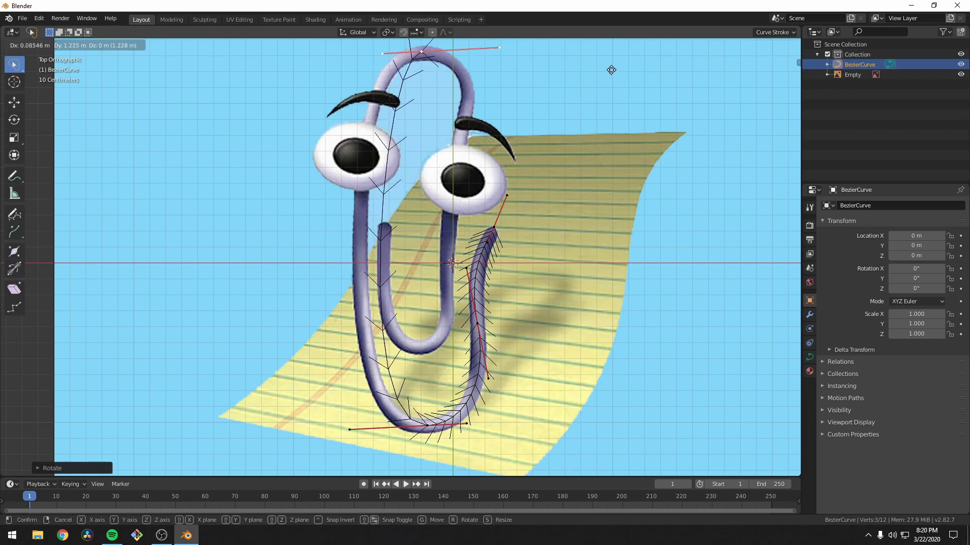
{"action": "left_click", "coordinate": [606, 74]}
{"action": "left_click", "coordinate": [381, 54]}
{"action": "key", "text": "g"}
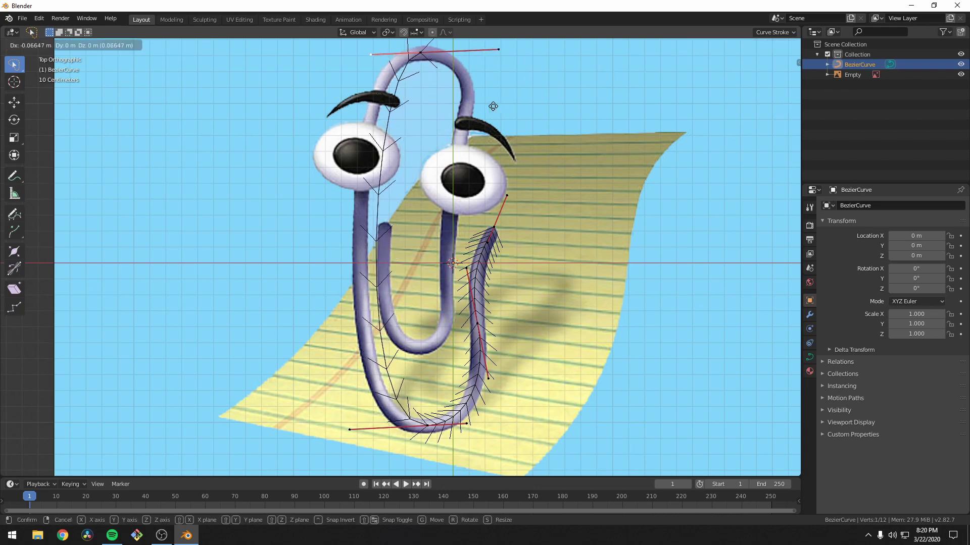
{"action": "left_click", "coordinate": [449, 105]}
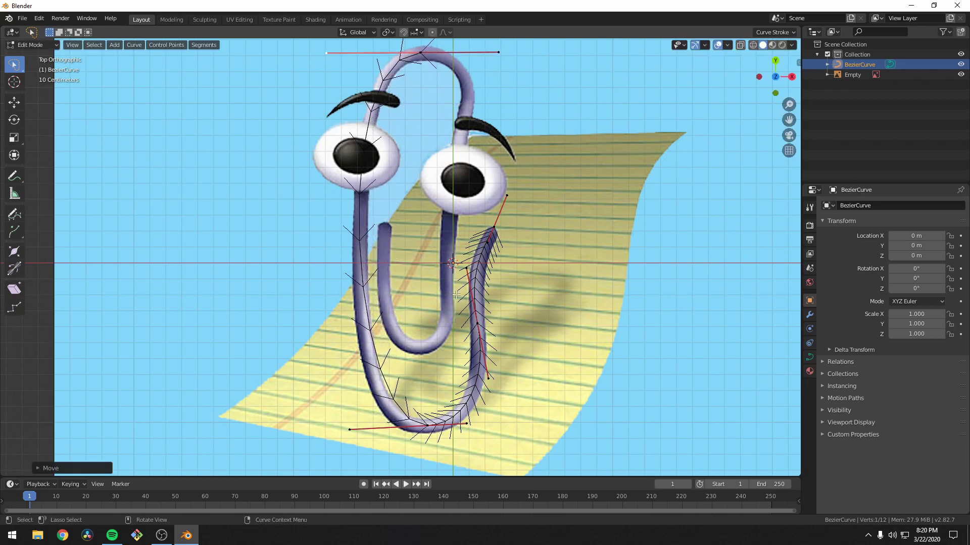
Pull the bottom-left handle outward and subdivide the left side, placing the new midpoint
{"action": "left_click", "coordinate": [351, 430]}
{"action": "key", "text": "g"}
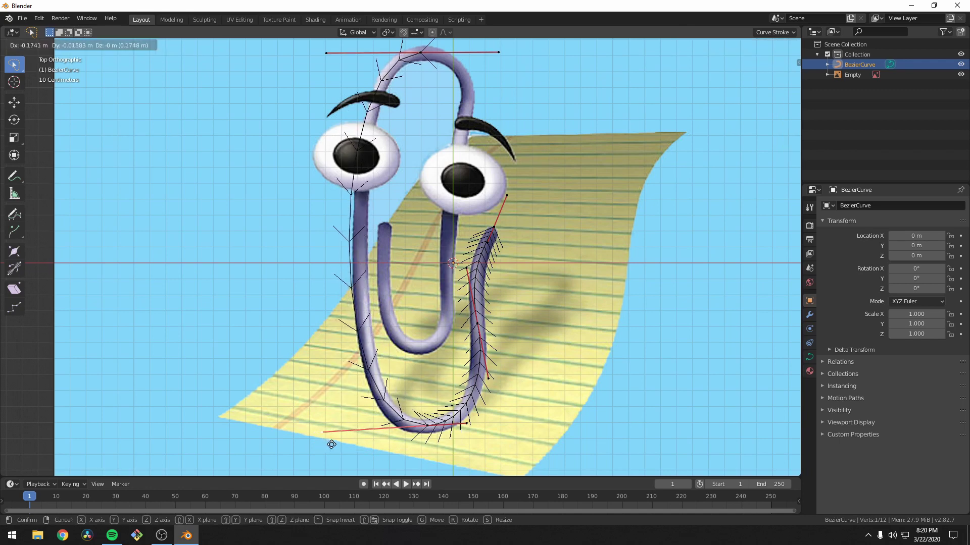
{"action": "left_click", "coordinate": [342, 443]}
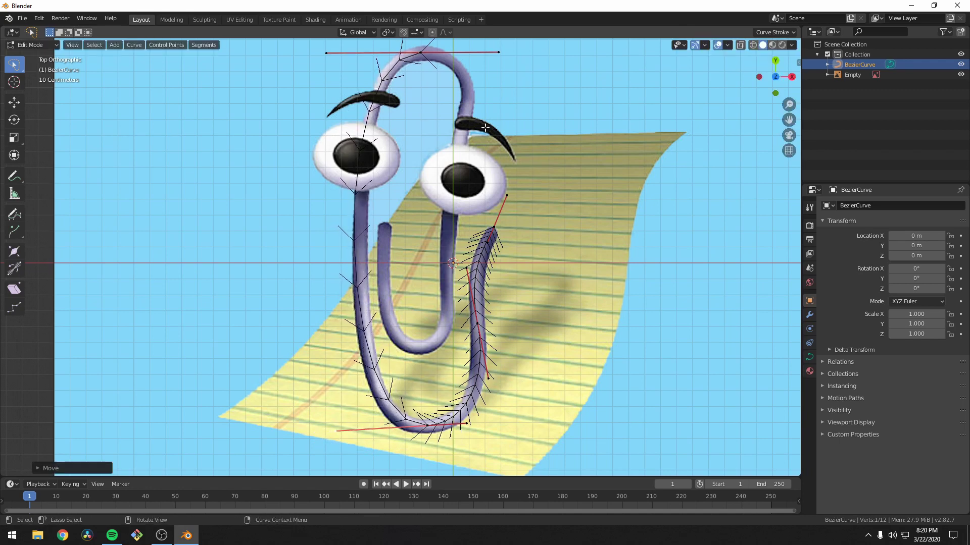
{"action": "left_click", "coordinate": [424, 54]}
{"action": "left_click", "coordinate": [432, 435]}
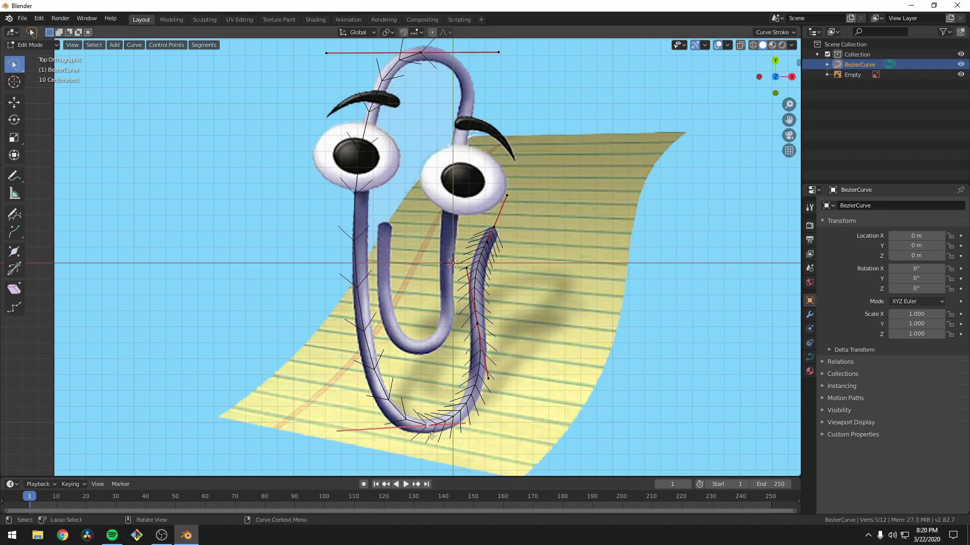
{"action": "left_click", "coordinate": [420, 53], "text": "shift"}
{"action": "right_click", "coordinate": [425, 114]}
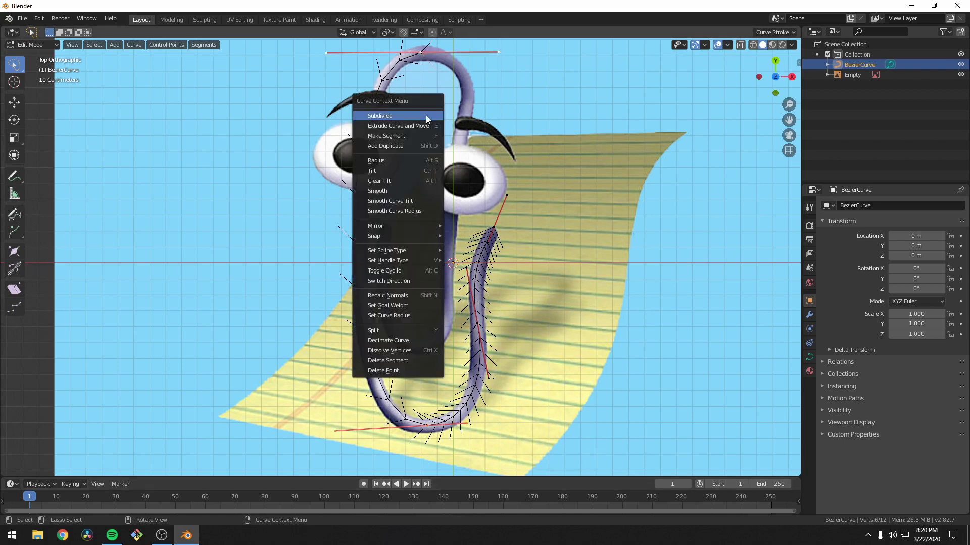
{"action": "left_click", "coordinate": [425, 116]}
{"action": "key", "text": "g"}
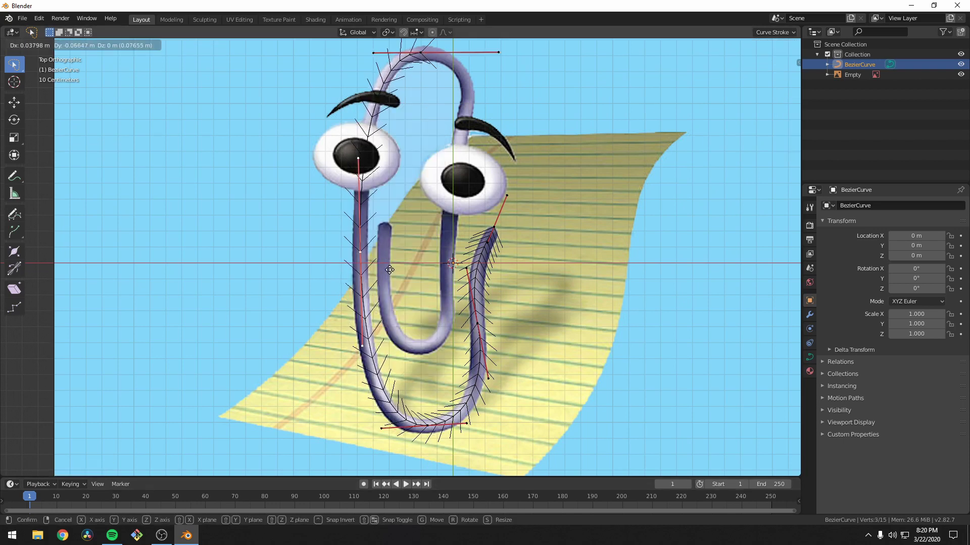
{"action": "left_click", "coordinate": [455, 255]}
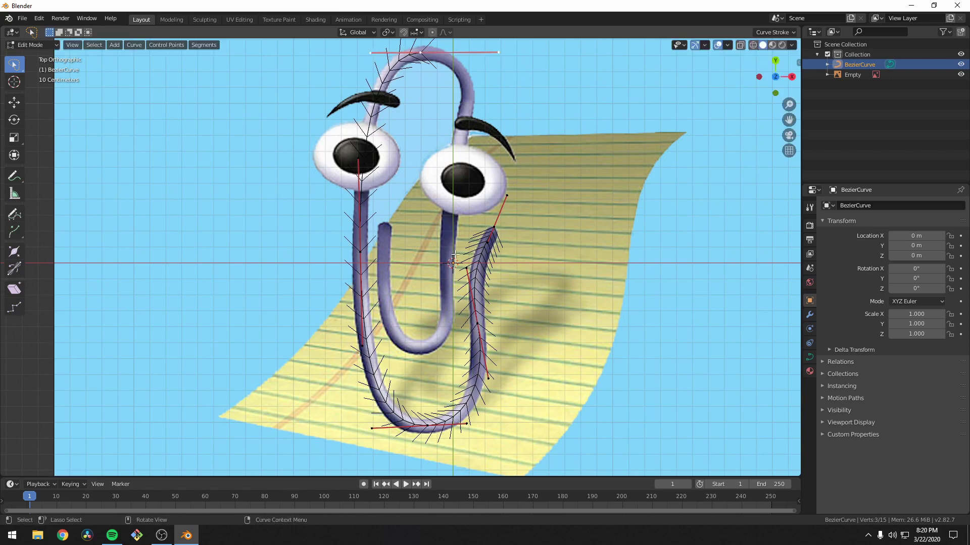
Duplicate points onto the inner loop and adjust their handles to follow it
{"action": "key", "text": "shift+d"}
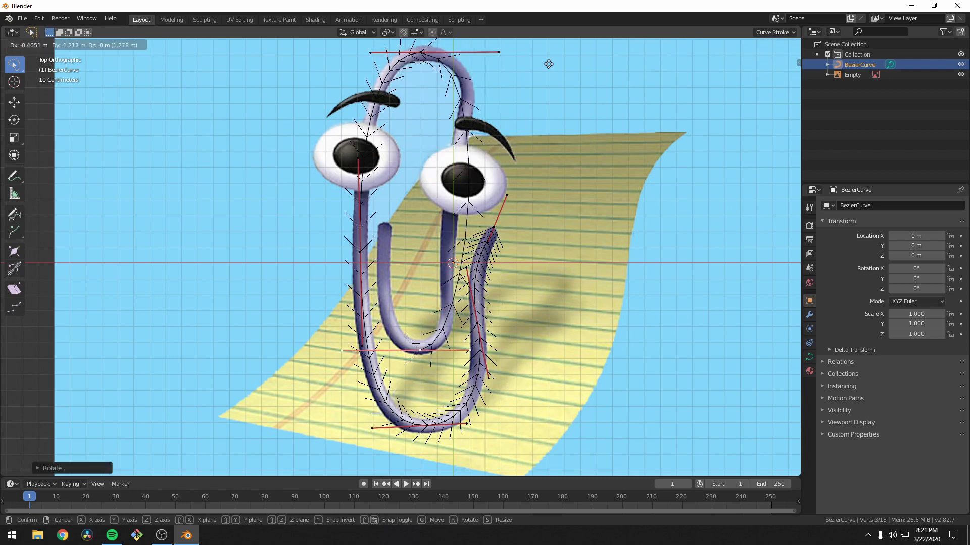
{"action": "left_click", "coordinate": [437, 348]}
{"action": "key", "text": "shift+d"}
{"action": "left_click", "coordinate": [452, 117]}
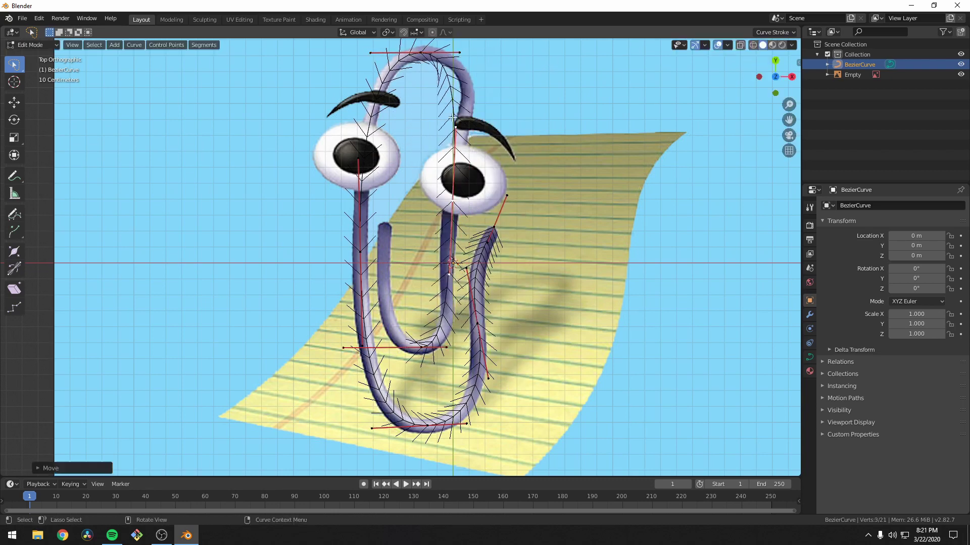
{"action": "left_click", "coordinate": [459, 53]}
{"action": "key", "text": "g"}
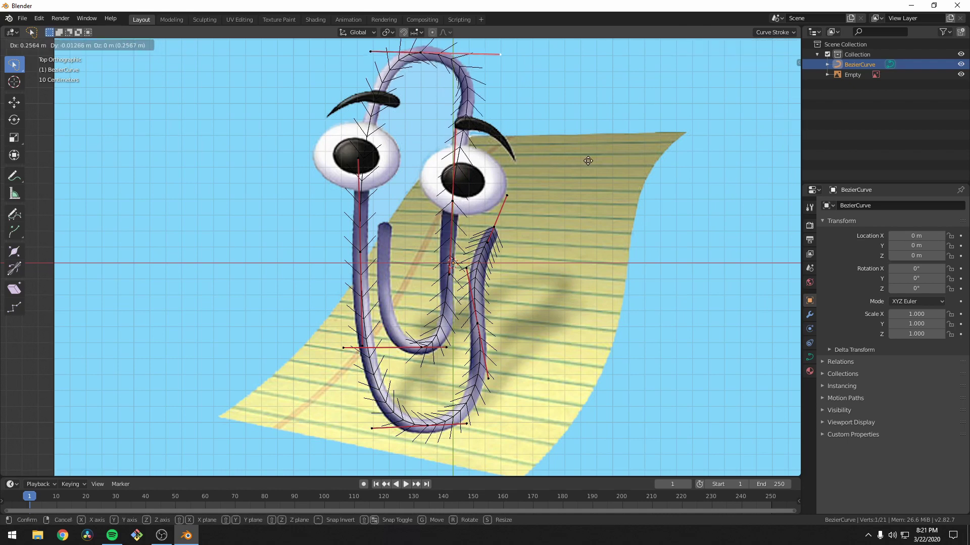
{"action": "left_click", "coordinate": [588, 161]}
{"action": "left_click", "coordinate": [446, 347]}
{"action": "key", "text": "g"}
{"action": "left_click", "coordinate": [578, 346]}
{"action": "left_click_drag", "start_coordinate": [452, 201], "coordinate": [447, 214]}
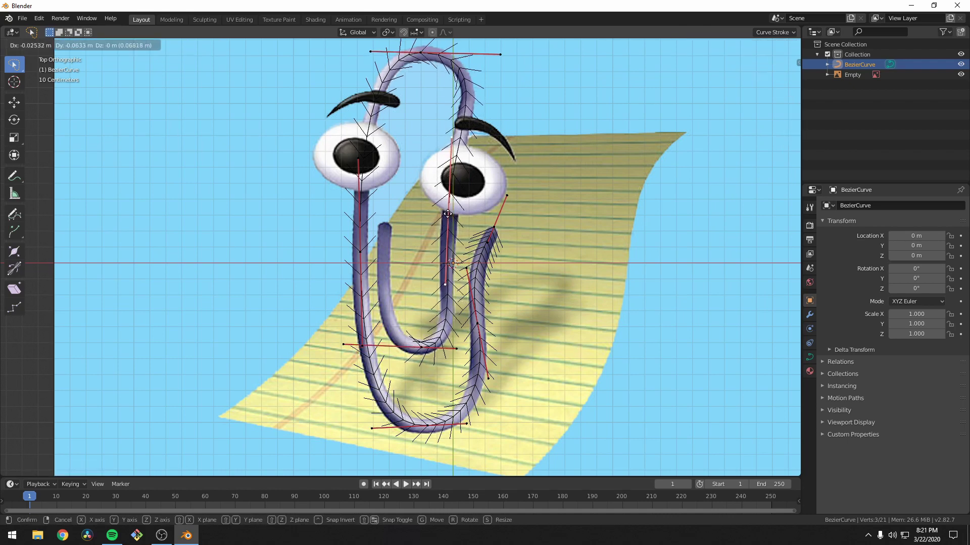
{"action": "left_click", "coordinate": [448, 213]}
Extrude a final point from the lower end to finish the inner wire
{"action": "left_click", "coordinate": [423, 347]}
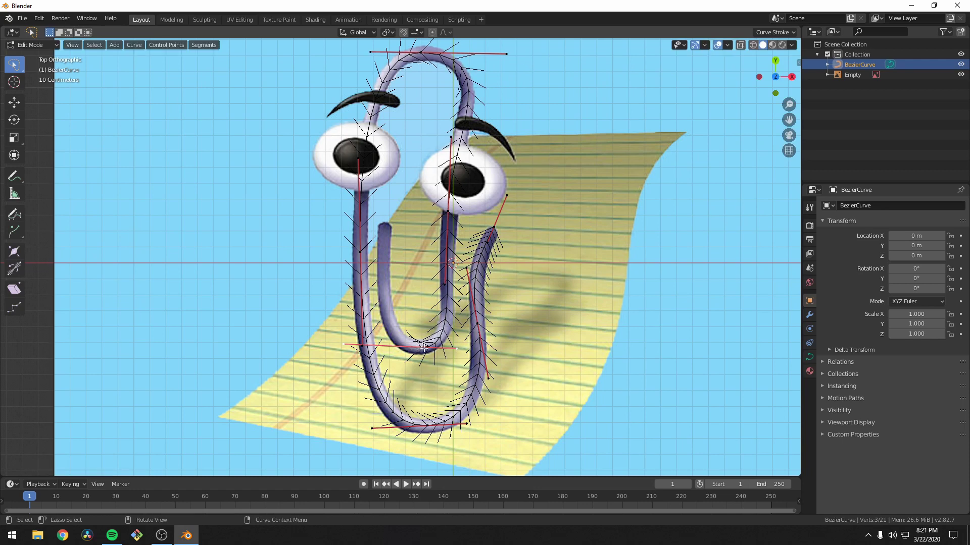
{"action": "key", "text": "e"}
{"action": "left_click", "coordinate": [412, 329]}
{"action": "key", "text": "g"}
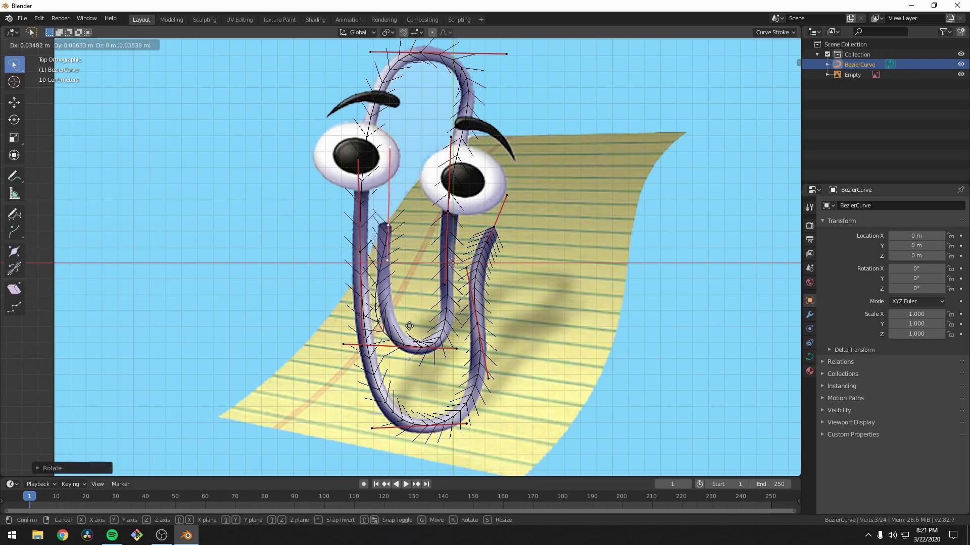
{"action": "left_click", "coordinate": [409, 326]}
{"action": "left_click", "coordinate": [343, 344]}
{"action": "key", "text": "g"}
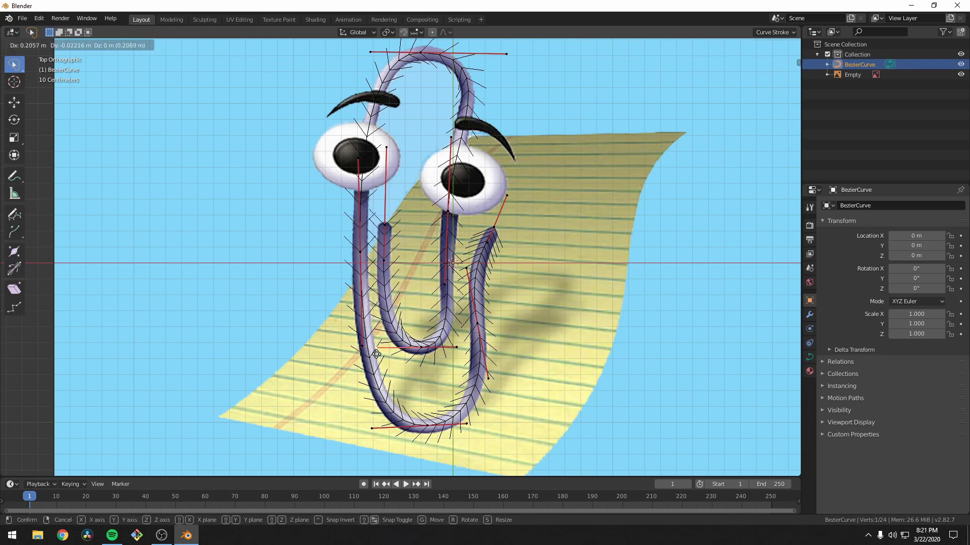
{"action": "left_click", "coordinate": [376, 353]}
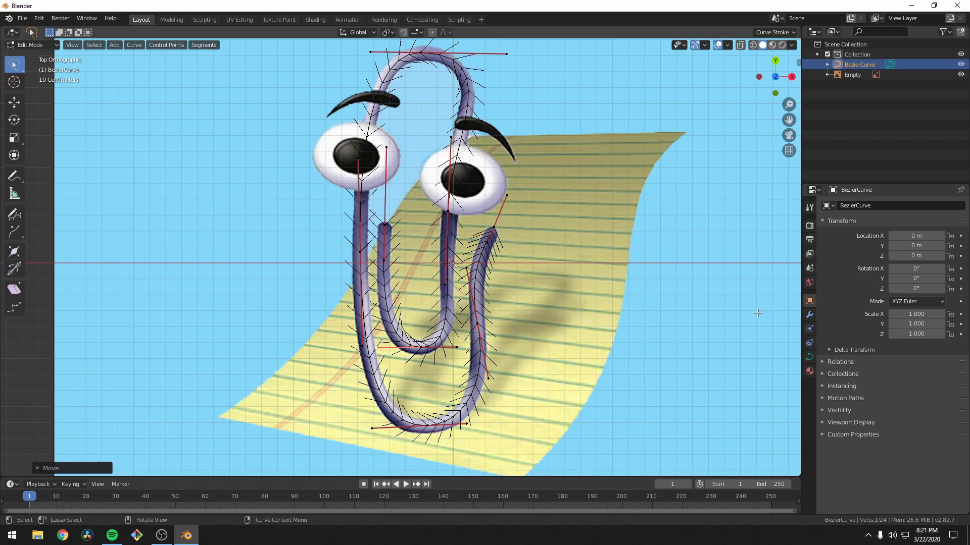
{"action": "left_click", "coordinate": [810, 357]}
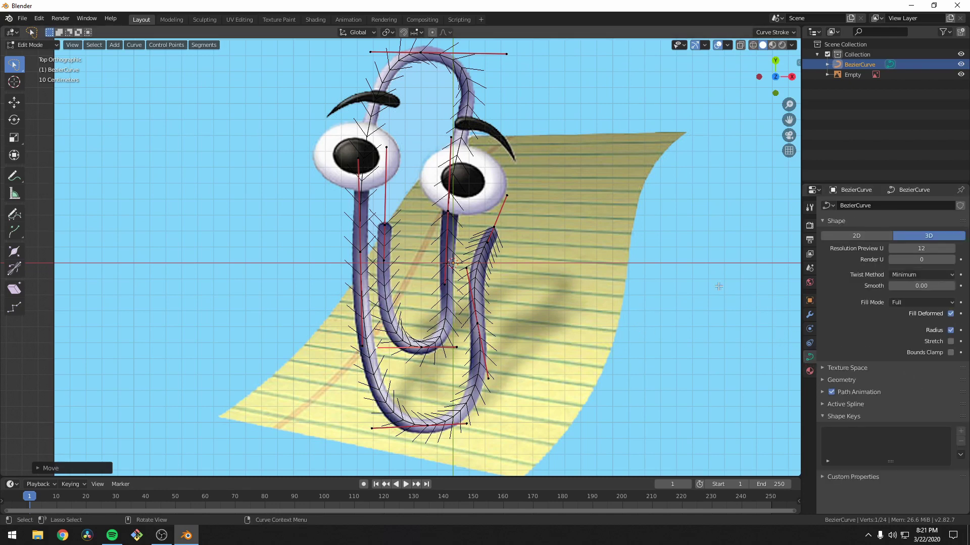
Set the curve's Geometry Bevel Depth to 0.04 m to make a round tube
{"action": "left_click", "coordinate": [823, 380]}
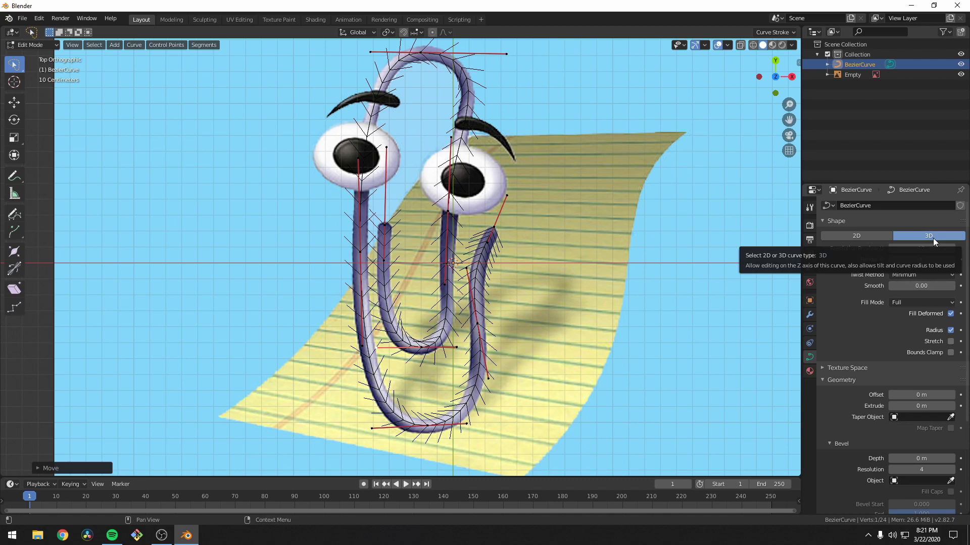
{"action": "scroll", "coordinate": [846, 336], "scroll_direction": "down", "scroll_amount": 2}
{"action": "left_click_drag", "start_coordinate": [920, 402], "coordinate": [955, 405]}
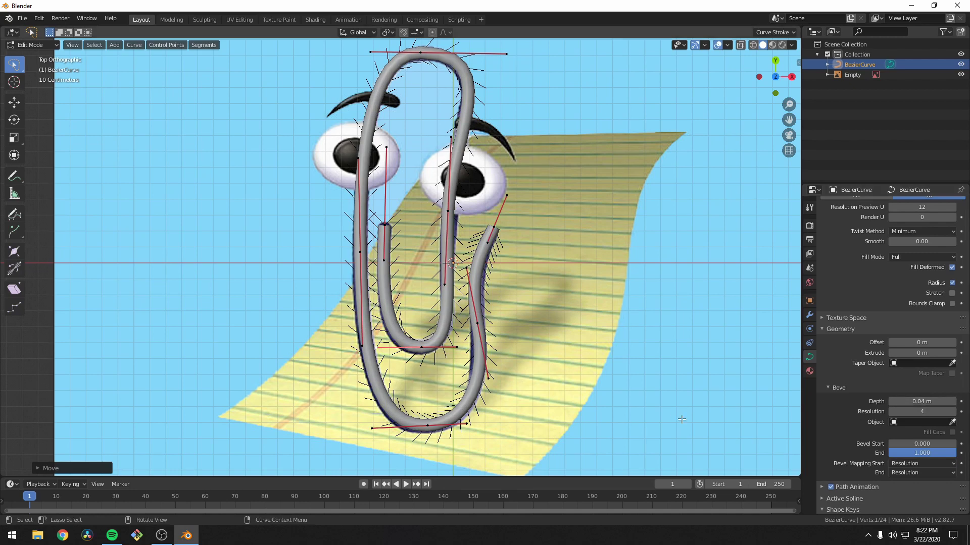
Rotate the hook point's handles and reposition and rescale the bottom point
{"action": "left_click", "coordinate": [479, 325]}
{"action": "key", "text": "r"}
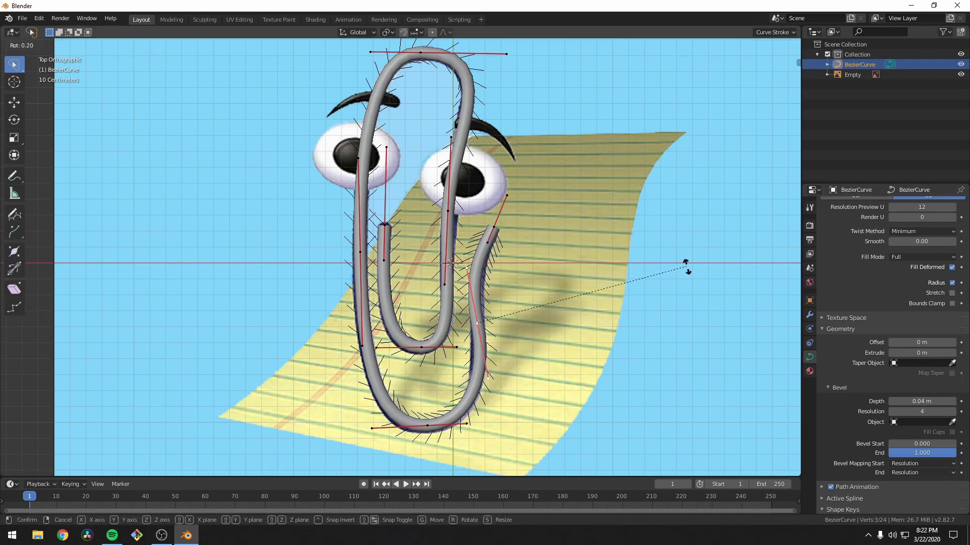
{"action": "left_click", "coordinate": [691, 280]}
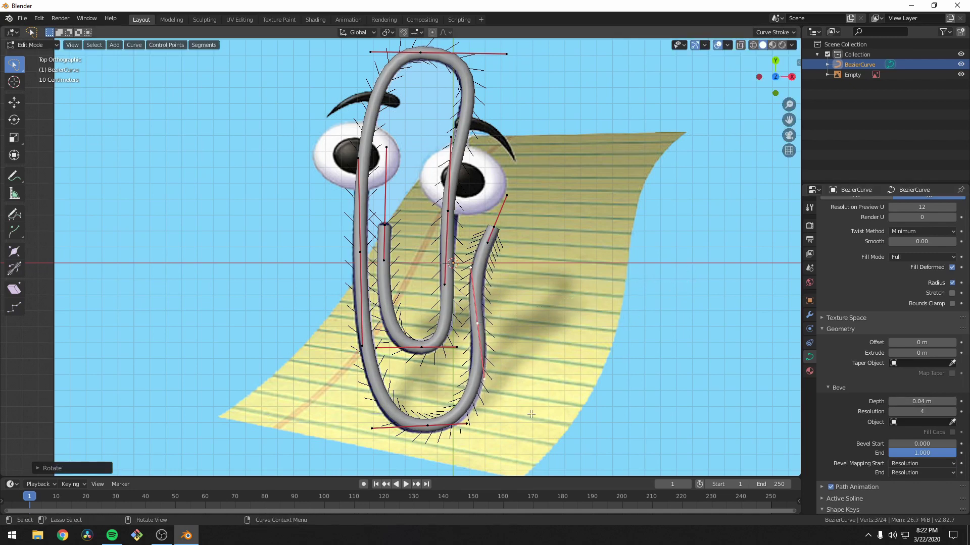
{"action": "left_click", "coordinate": [428, 426]}
{"action": "key", "text": "g"}
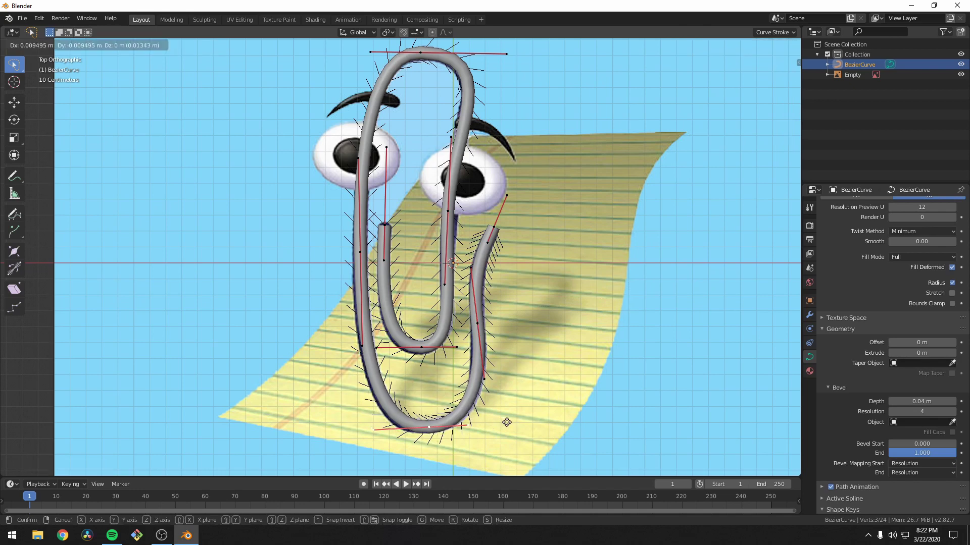
{"action": "left_click", "coordinate": [507, 421]}
{"action": "key", "text": "s"}
{"action": "left_click", "coordinate": [515, 422]}
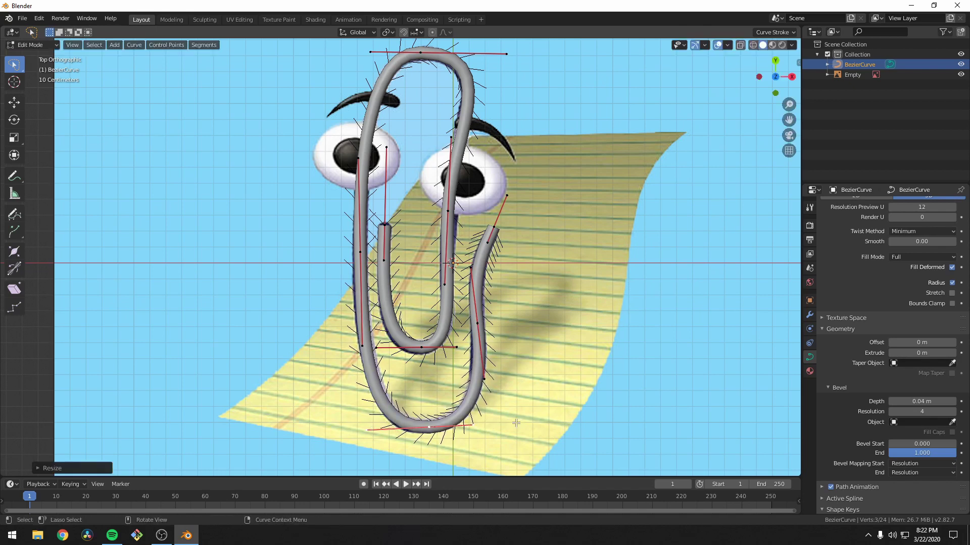
Adjust the left-side control point and the top-left handle to follow the wire
{"action": "left_click", "coordinate": [364, 259]}
{"action": "key", "text": "g"}
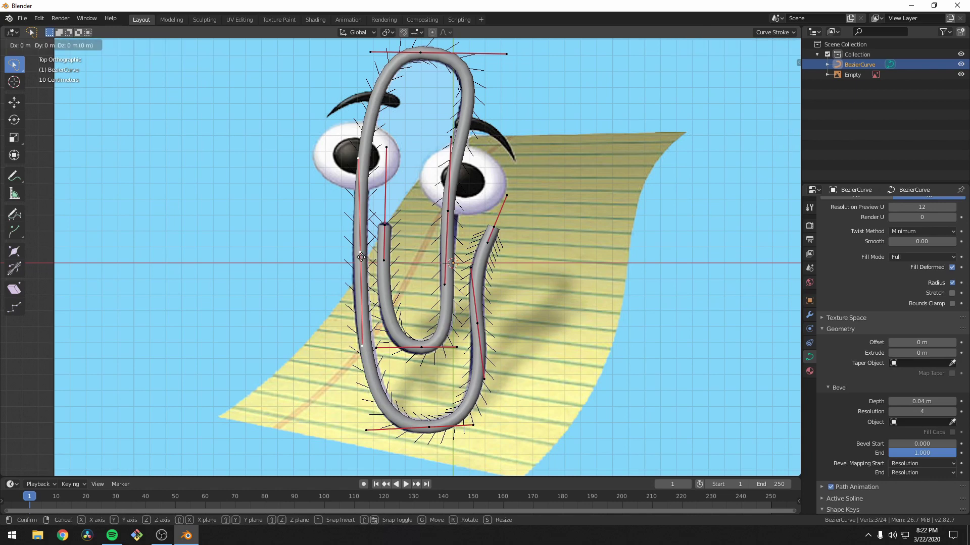
{"action": "left_click", "coordinate": [388, 207]}
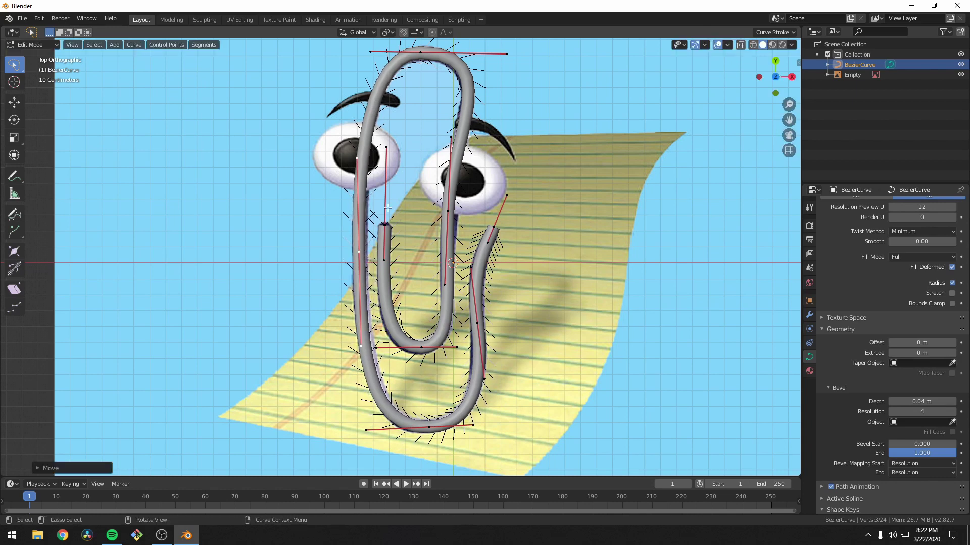
{"action": "left_click", "coordinate": [364, 51]}
{"action": "key", "text": "g"}
{"action": "left_click", "coordinate": [367, 52]}
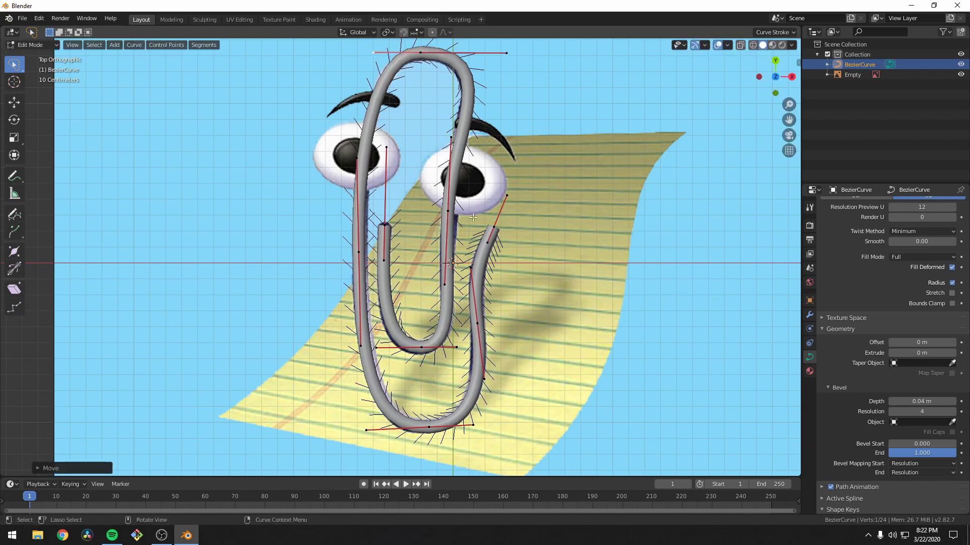
{"action": "key", "text": "g"}
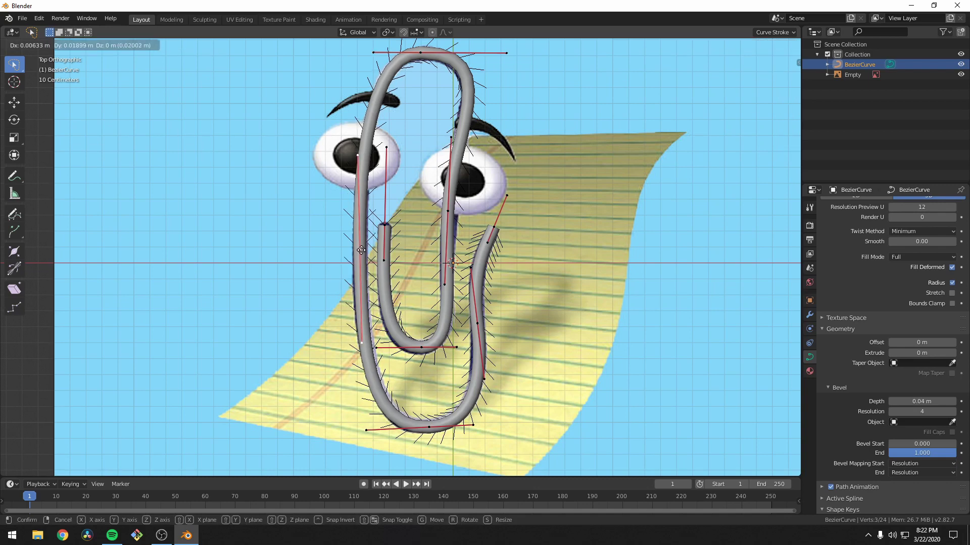
{"action": "left_click", "coordinate": [362, 251]}
Move the middle point and top-right handle, then raise Bevel Depth to 0.05 m
{"action": "left_click", "coordinate": [448, 210]}
{"action": "key", "text": "g"}
{"action": "left_click", "coordinate": [501, 196]}
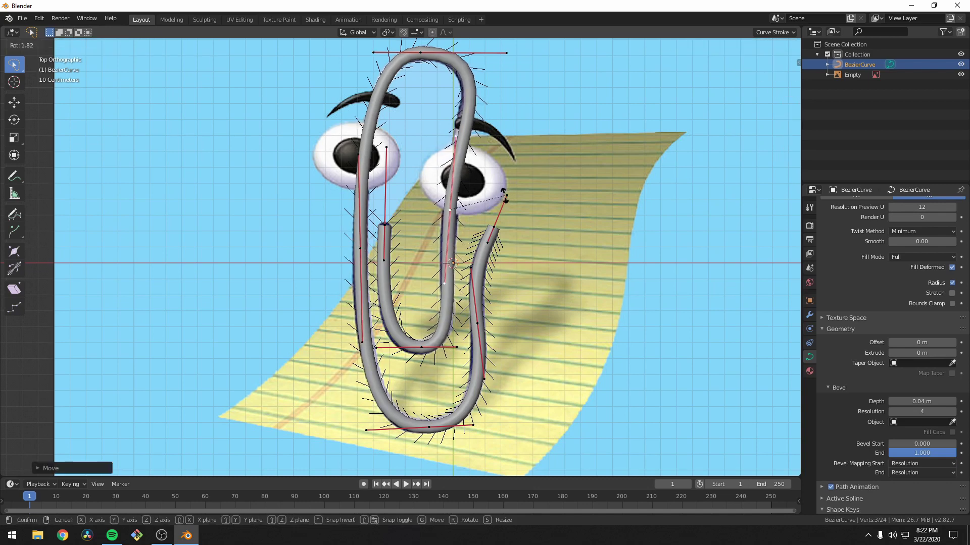
{"action": "left_click", "coordinate": [507, 53]}
{"action": "key", "text": "g"}
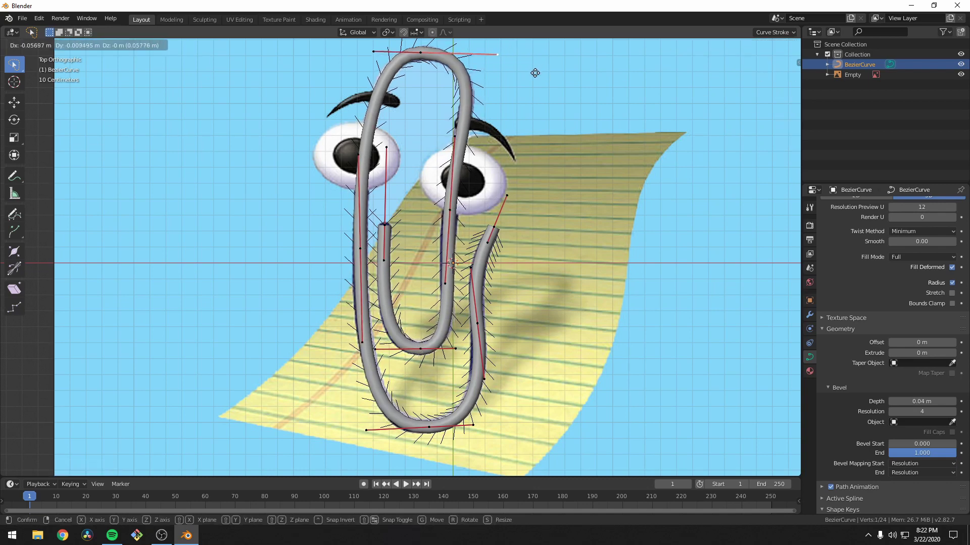
{"action": "left_click", "coordinate": [533, 72]}
{"action": "left_click", "coordinate": [953, 402]}
Convert the BezierCurve to a mesh with Object > Convert and enter Edit Mode
{"action": "middle_click_drag", "start_coordinate": [581, 429], "coordinate": [630, 453]}
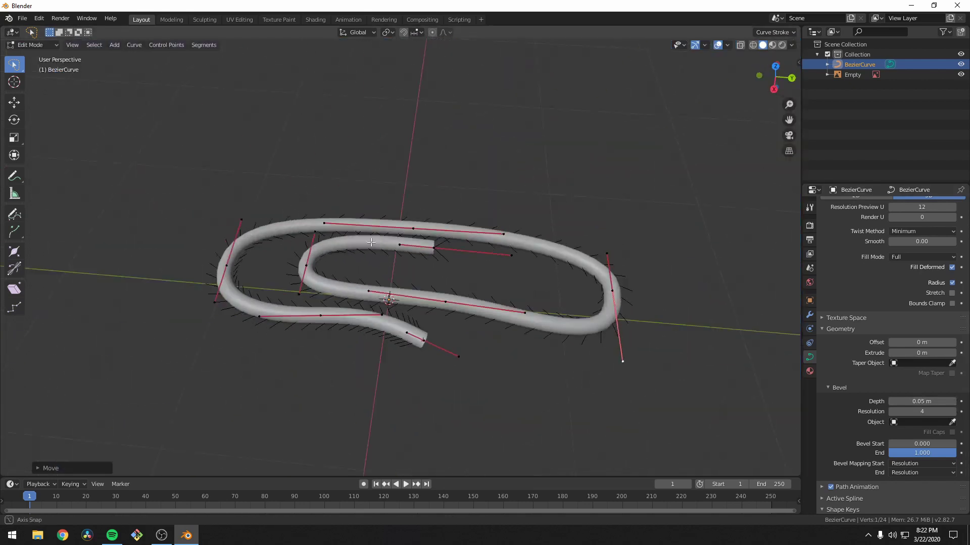
{"action": "scroll", "coordinate": [630, 453], "scroll_direction": "up", "scroll_amount": 4}
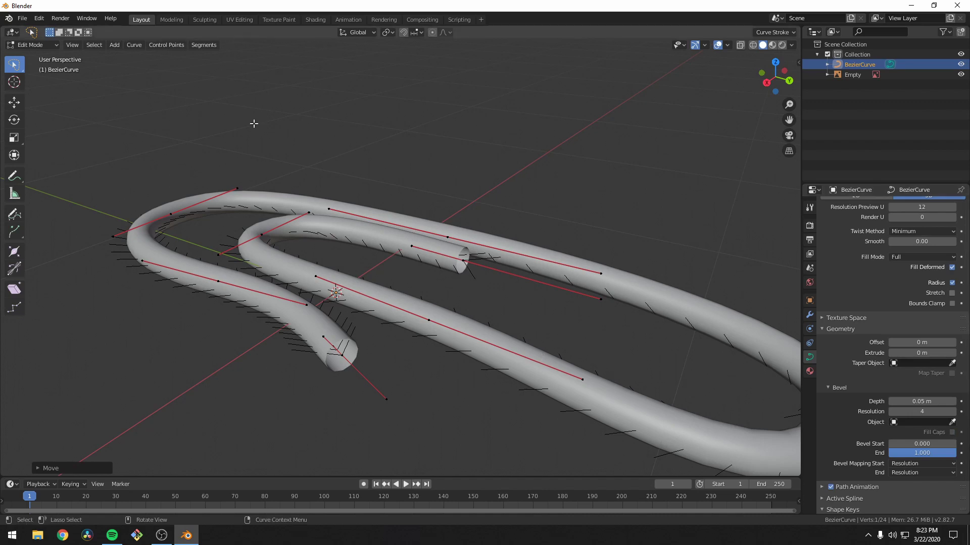
{"action": "key", "text": "Tab"}
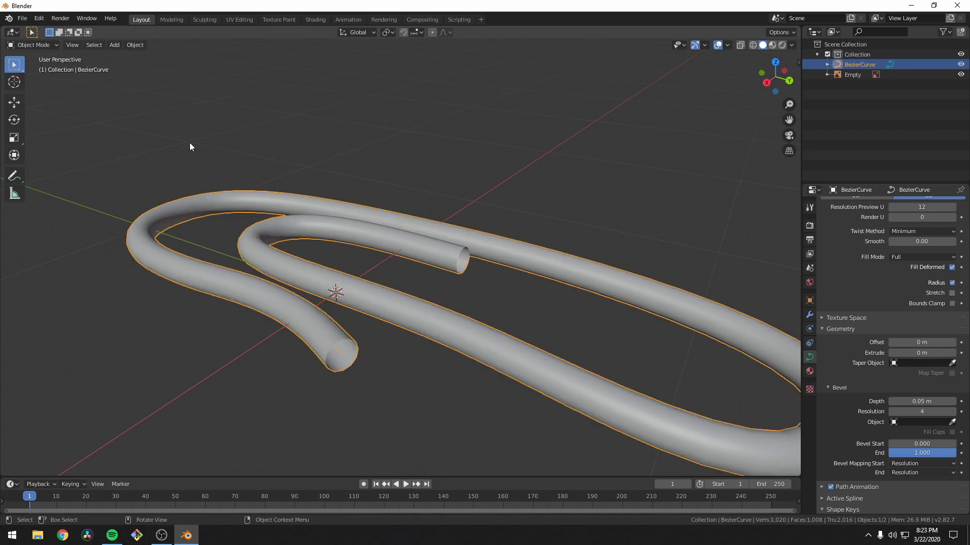
{"action": "left_click", "coordinate": [135, 45]}
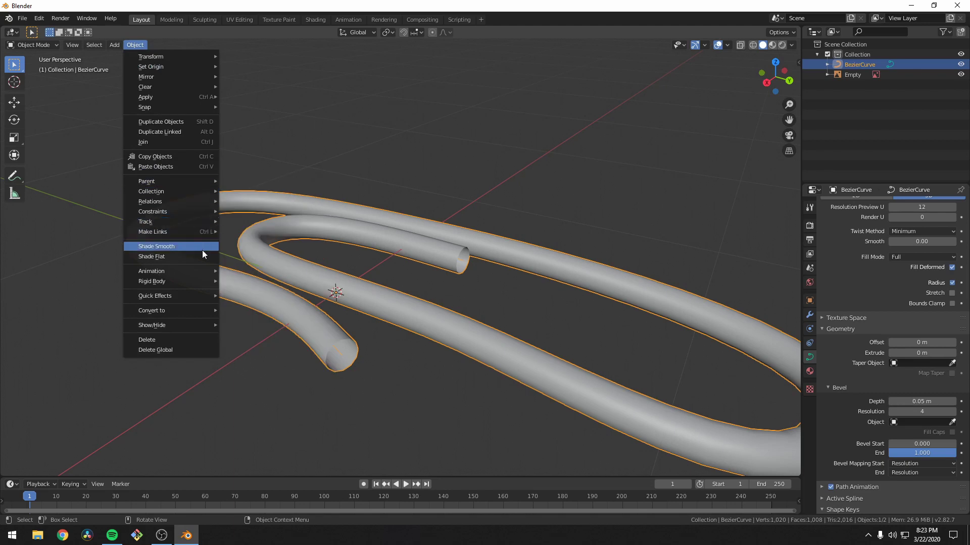
{"action": "mouse_move", "coordinate": [196, 311]}
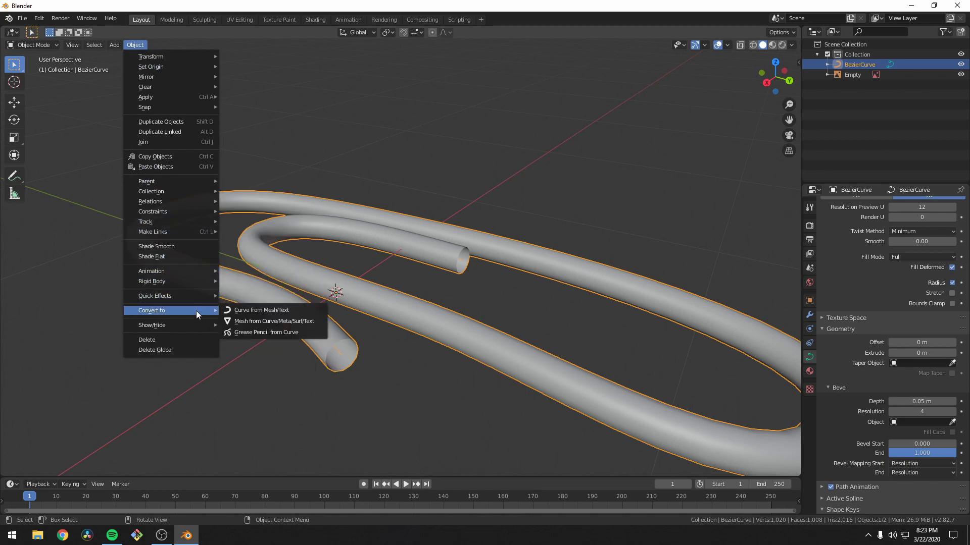
{"action": "left_click", "coordinate": [251, 326]}
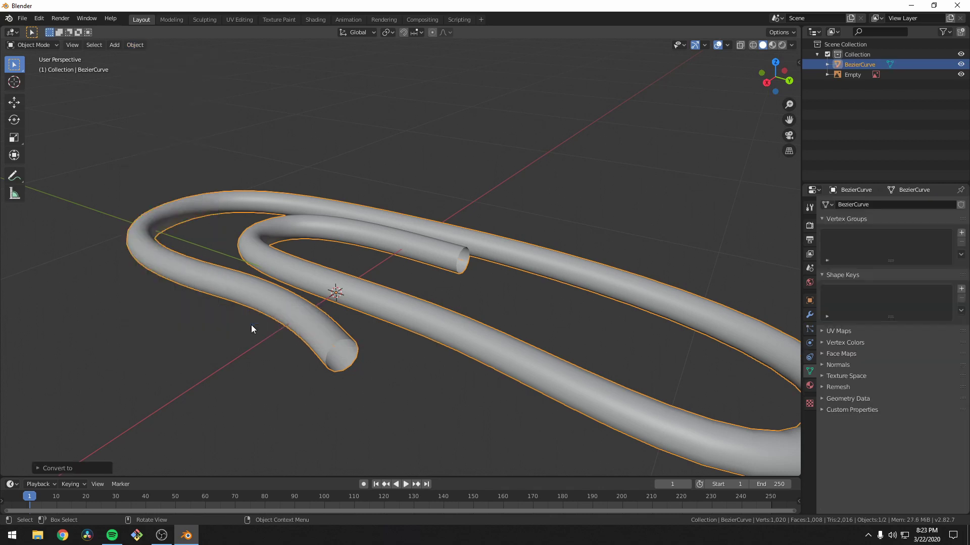
{"action": "key", "text": "Tab"}
{"action": "right_click", "coordinate": [356, 360]}
Cap the paperclip's open tube ends by extruding each end ring and scaling it to zero
{"action": "key", "text": "Escape"}
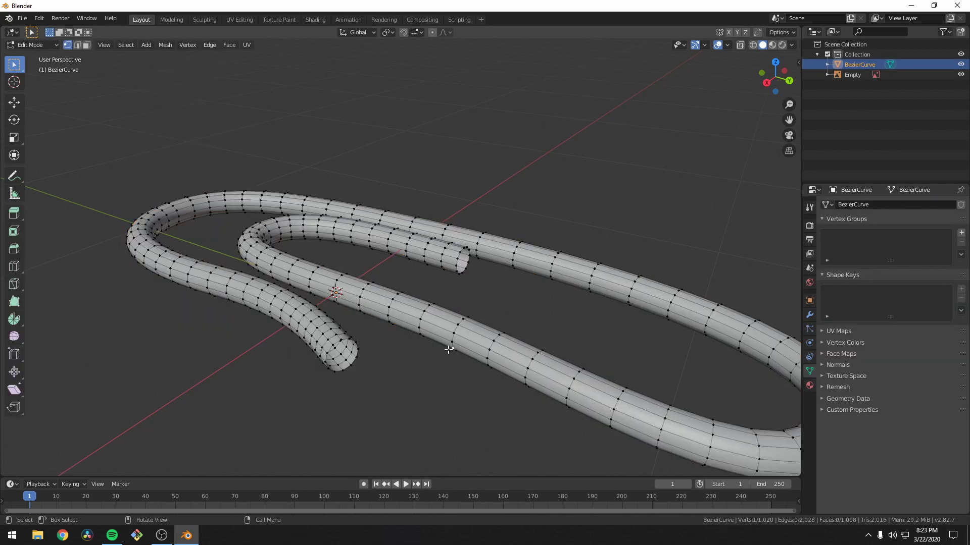
{"action": "scroll", "coordinate": [364, 372], "scroll_direction": "up", "scroll_amount": 3}
{"action": "left_click", "coordinate": [329, 419], "text": "alt"}
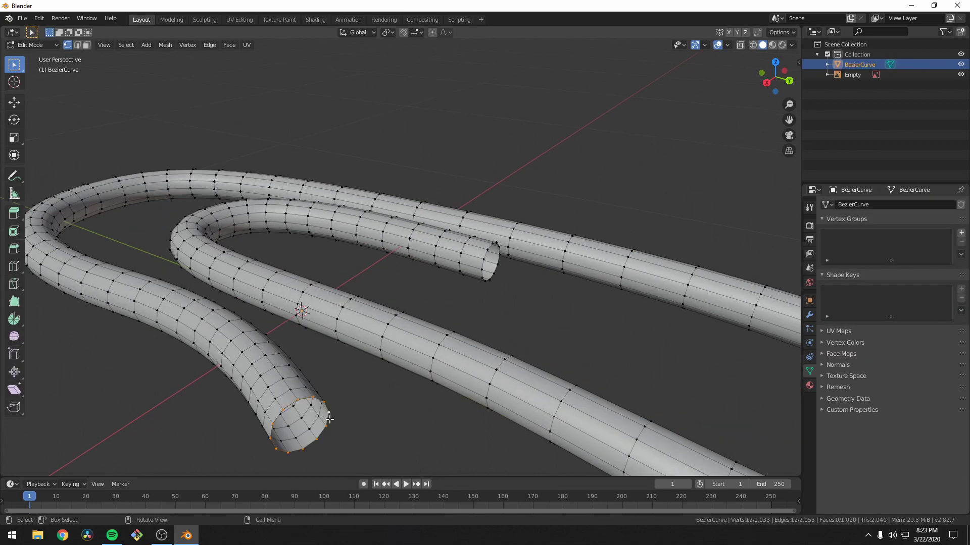
{"action": "key", "text": "e"}
{"action": "right_click", "coordinate": [367, 415]}
{"action": "key", "text": "s"}
{"action": "key", "text": "0"}
{"action": "key", "text": "Return"}
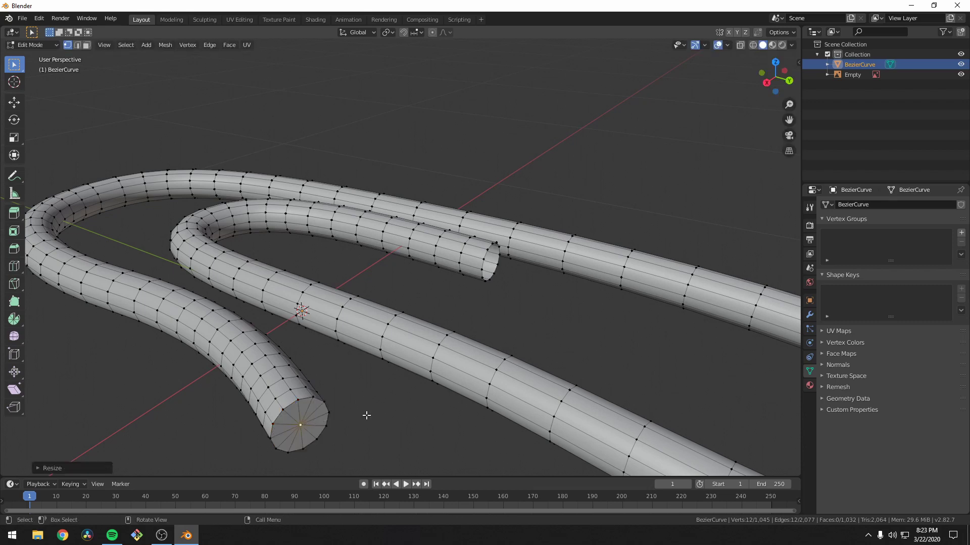
{"action": "left_click", "coordinate": [495, 277], "text": "alt+shift"}
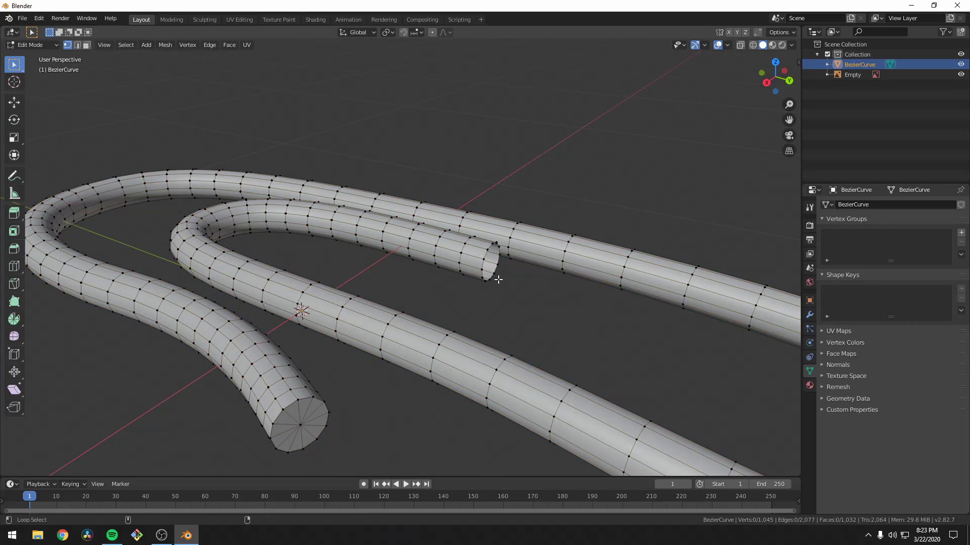
{"action": "left_click", "coordinate": [495, 278], "text": "alt"}
{"action": "key", "text": "e"}
{"action": "right_click", "coordinate": [497, 280]}
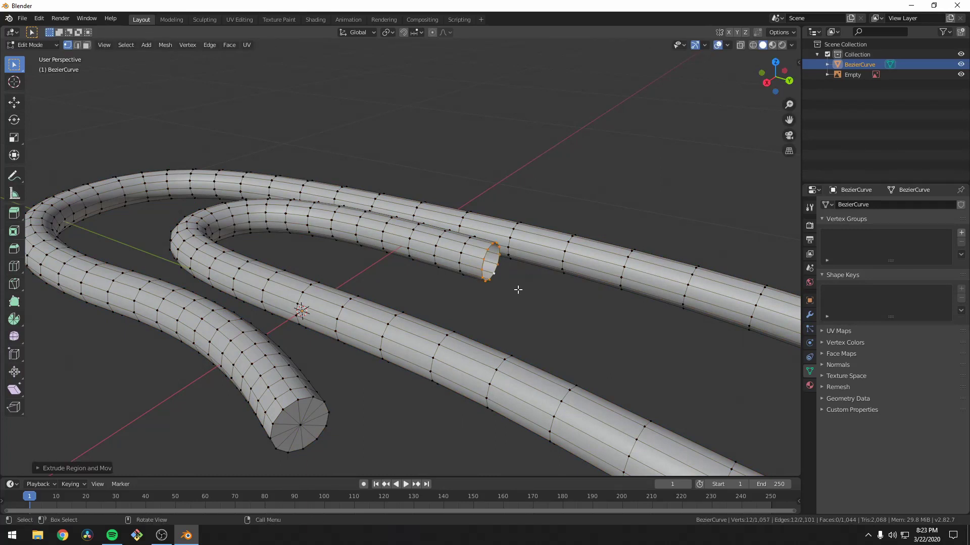
Merge the whole mesh by distance, removing 35 duplicate vertices, and return to Object Mode
{"action": "key", "text": "alt+a"}
{"action": "key", "text": "a"}
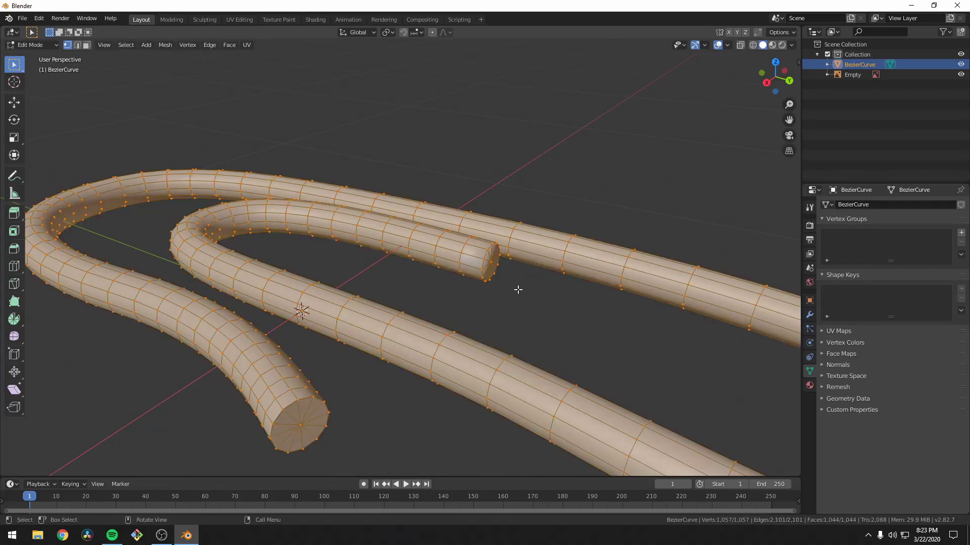
{"action": "right_click", "coordinate": [518, 290]}
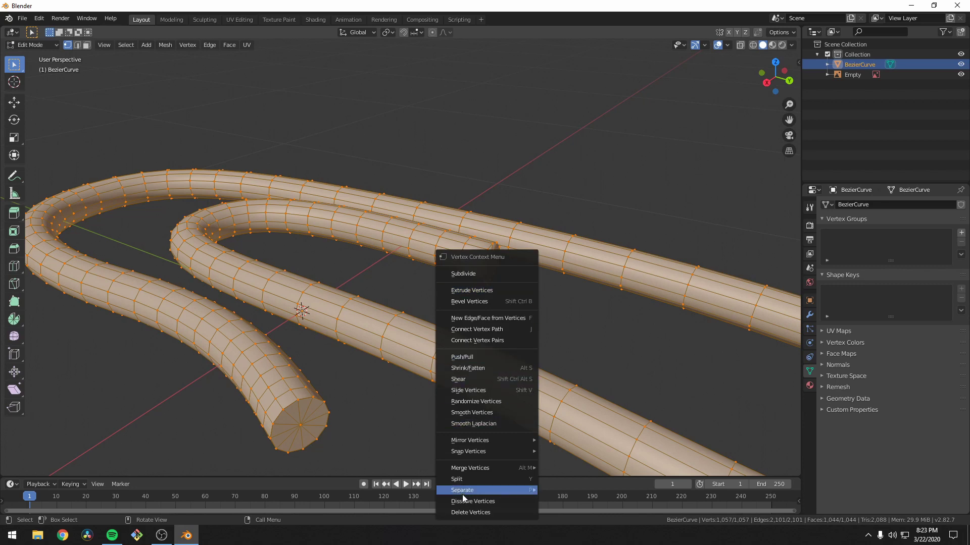
{"action": "mouse_move", "coordinate": [481, 468]}
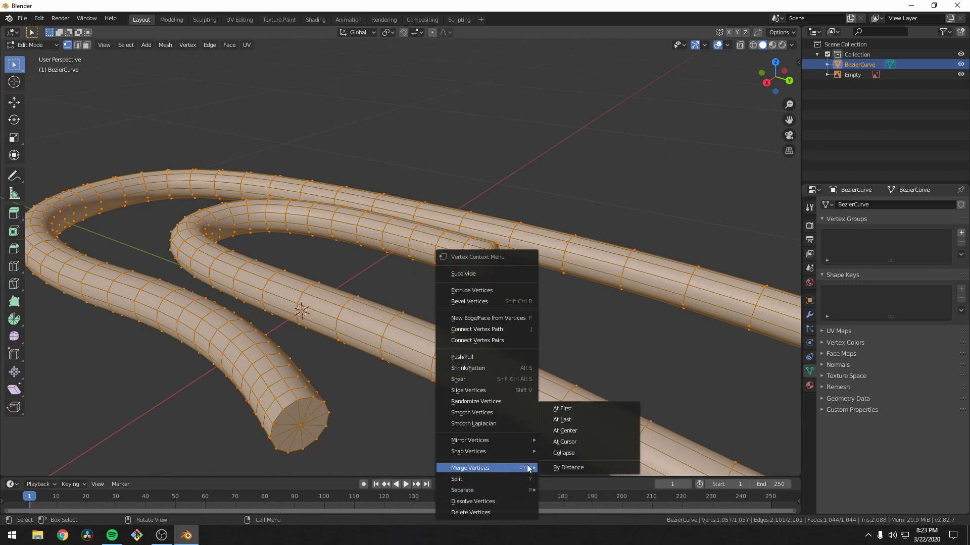
{"action": "left_click", "coordinate": [567, 465]}
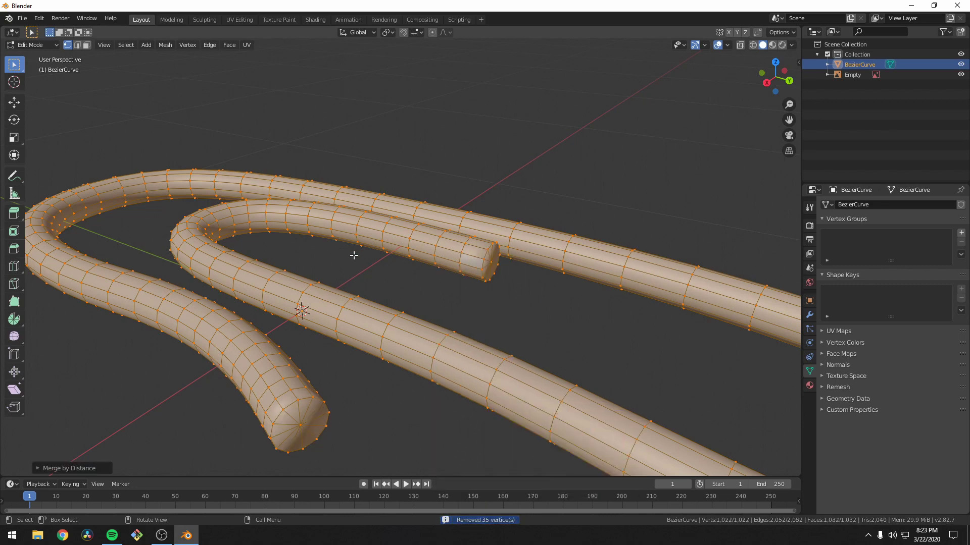
{"action": "scroll", "coordinate": [523, 303], "scroll_direction": "down", "scroll_amount": 2}
{"action": "key", "text": "Tab"}
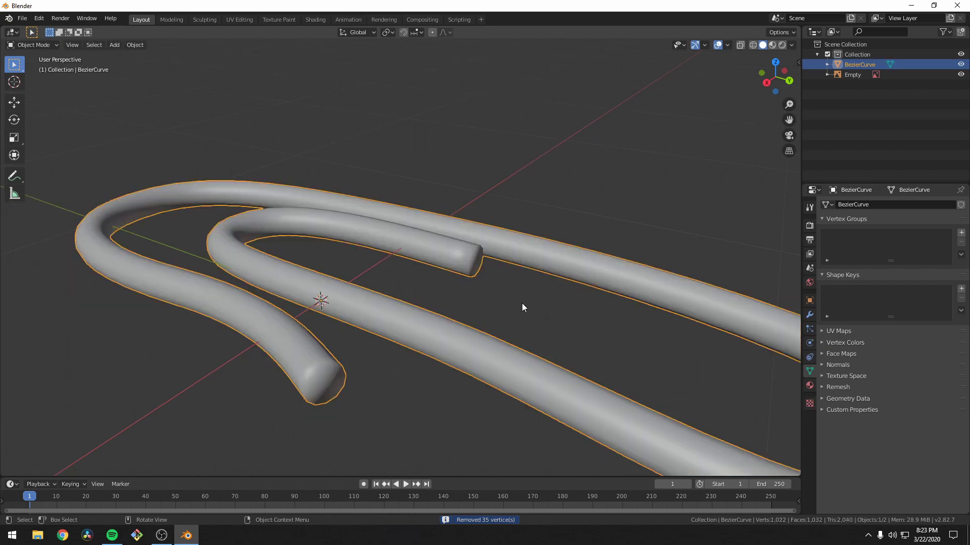
Add an Edge Split modifier to the paperclip with a 33° split angle
{"action": "left_click", "coordinate": [809, 315]}
{"action": "left_click", "coordinate": [867, 205]}
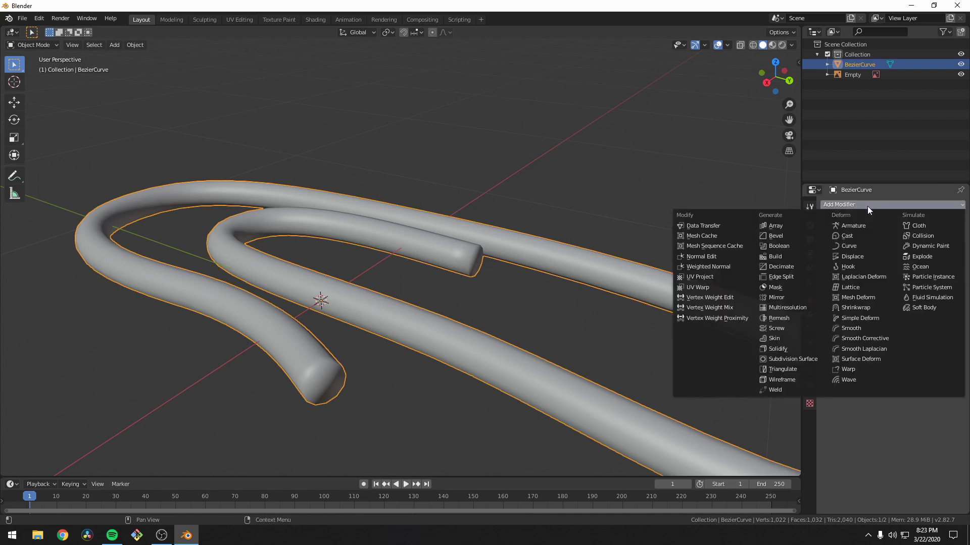
{"action": "left_click", "coordinate": [801, 278]}
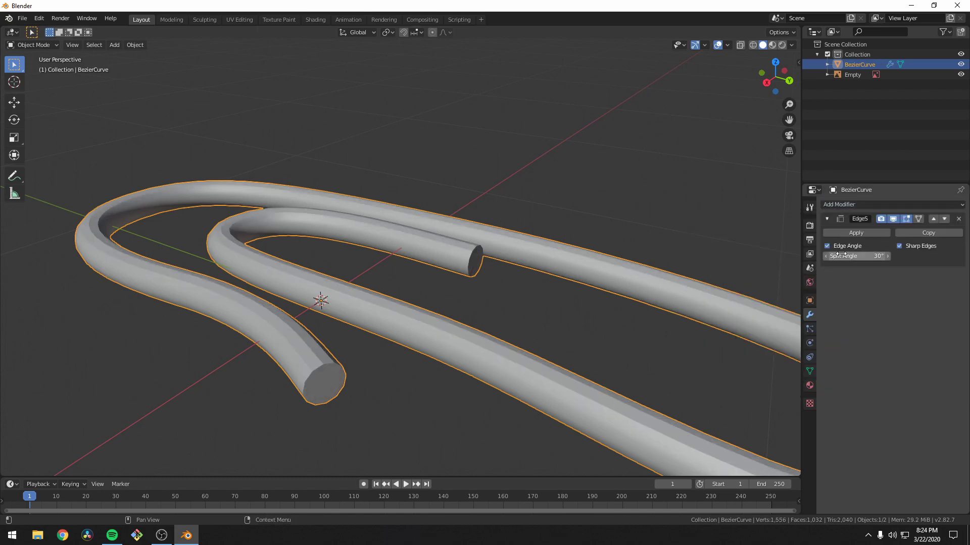
{"action": "left_click_drag", "start_coordinate": [859, 255], "coordinate": [864, 255]}
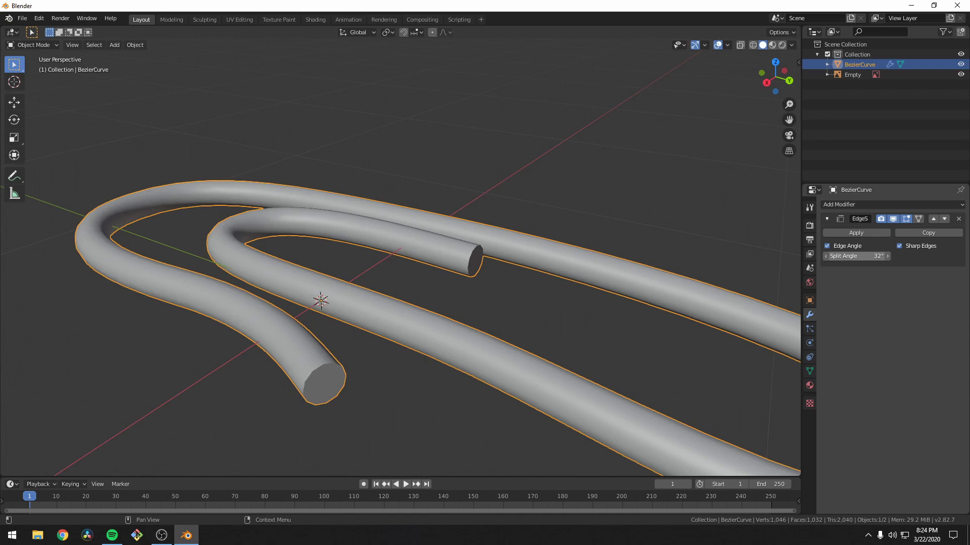
{"action": "left_click_drag", "start_coordinate": [857, 256], "coordinate": [865, 256]}
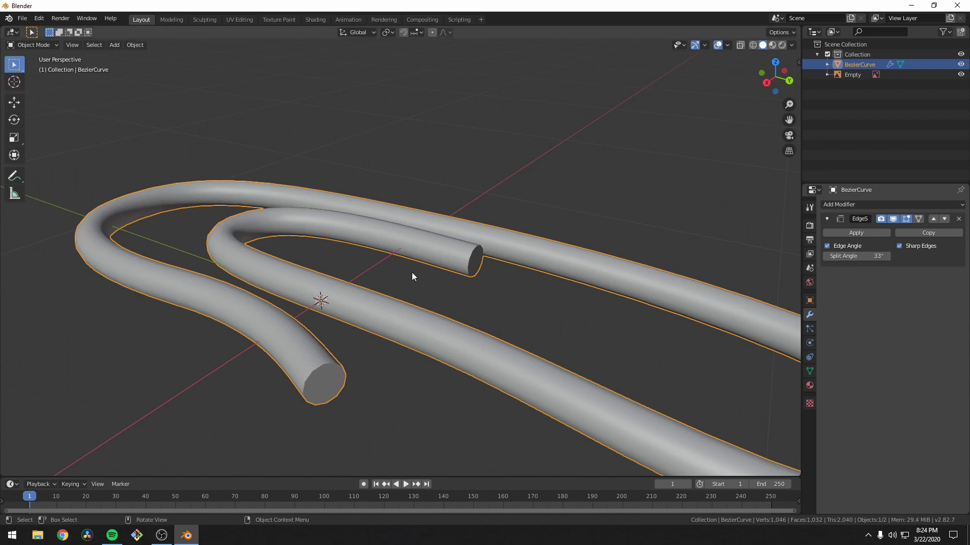
{"action": "left_click", "coordinate": [839, 204]}
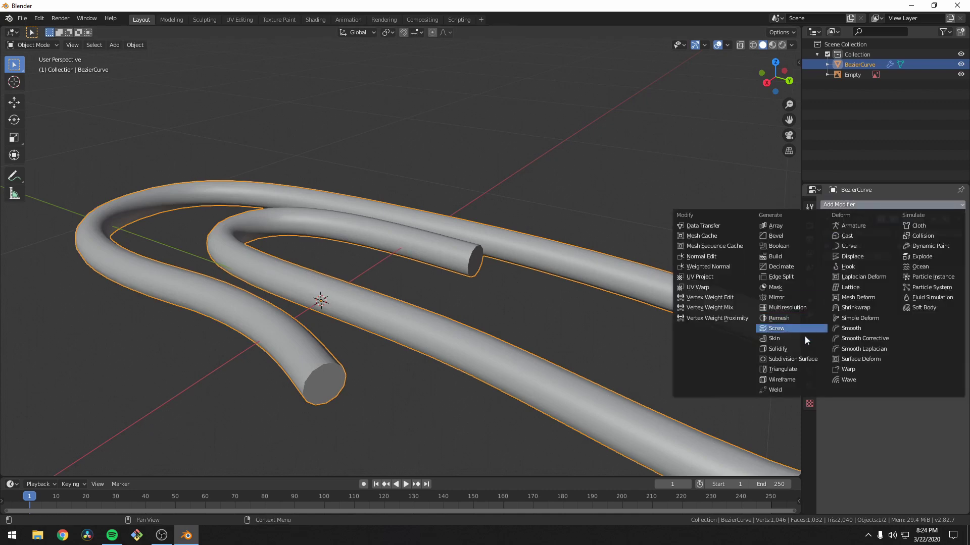
Add a Subdivision Surface modifier and switch to Top Orthographic view over the Clippy reference
{"action": "left_click", "coordinate": [803, 359]}
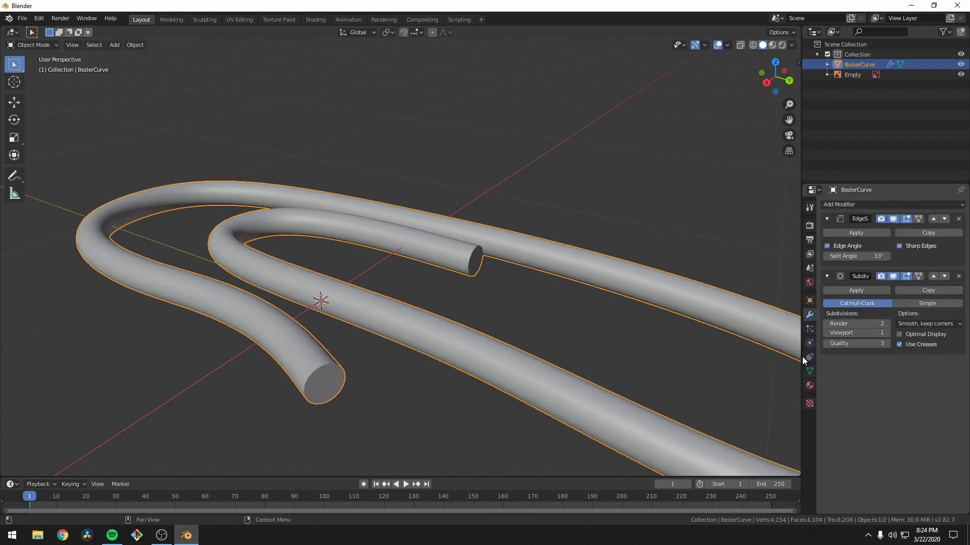
{"action": "scroll", "coordinate": [365, 378], "scroll_direction": "up", "scroll_amount": 3}
{"action": "middle_click_drag", "start_coordinate": [363, 378], "coordinate": [537, 411]}
{"action": "scroll", "coordinate": [526, 399], "scroll_direction": "down", "scroll_amount": 5}
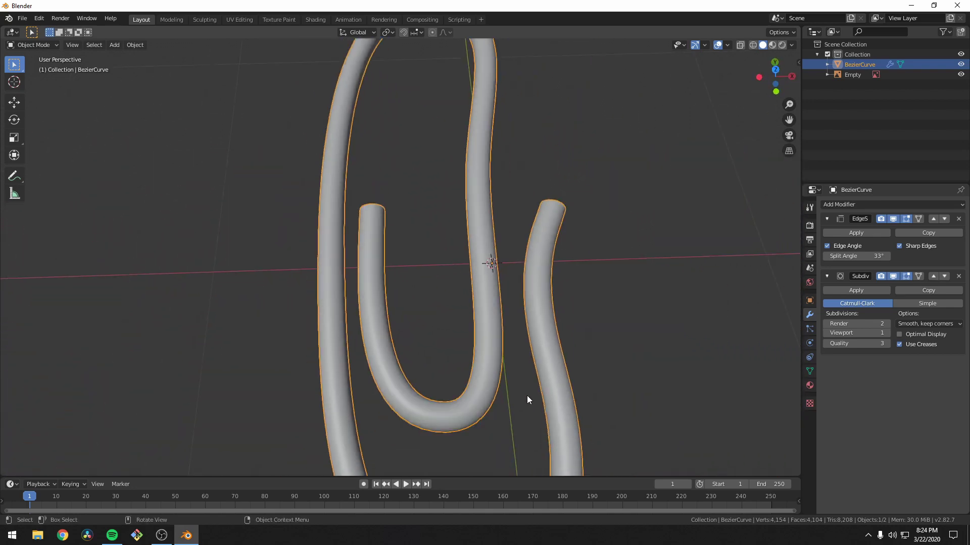
{"action": "key", "text": "KP_8"}
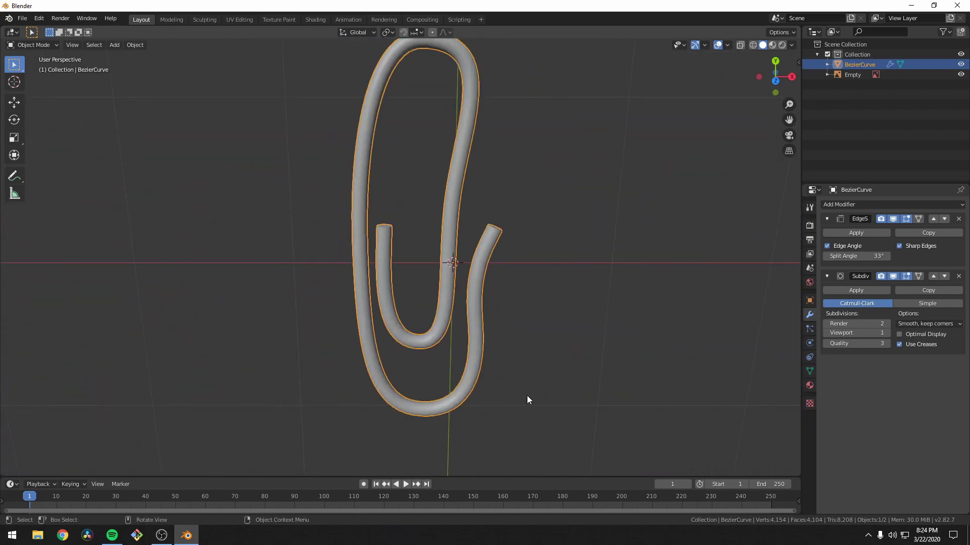
{"action": "key", "text": "KP_7"}
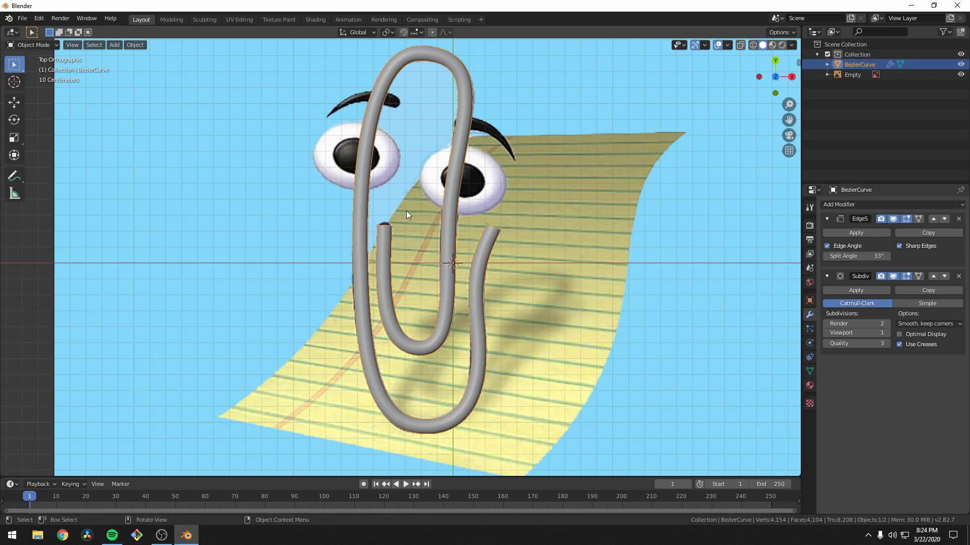
Add a UV sphere and switch the viewport to wireframe shading
{"action": "key", "text": "shift+a"}
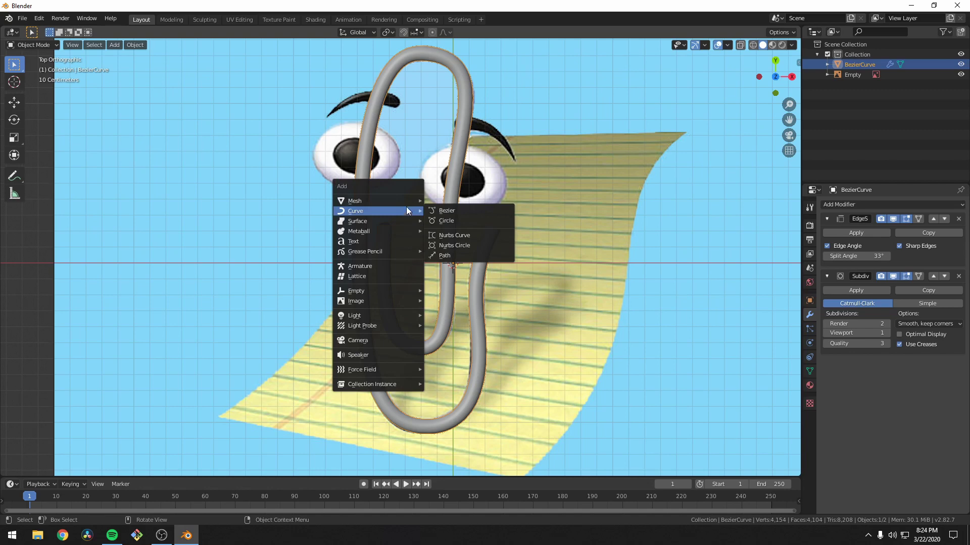
{"action": "mouse_move", "coordinate": [406, 204]}
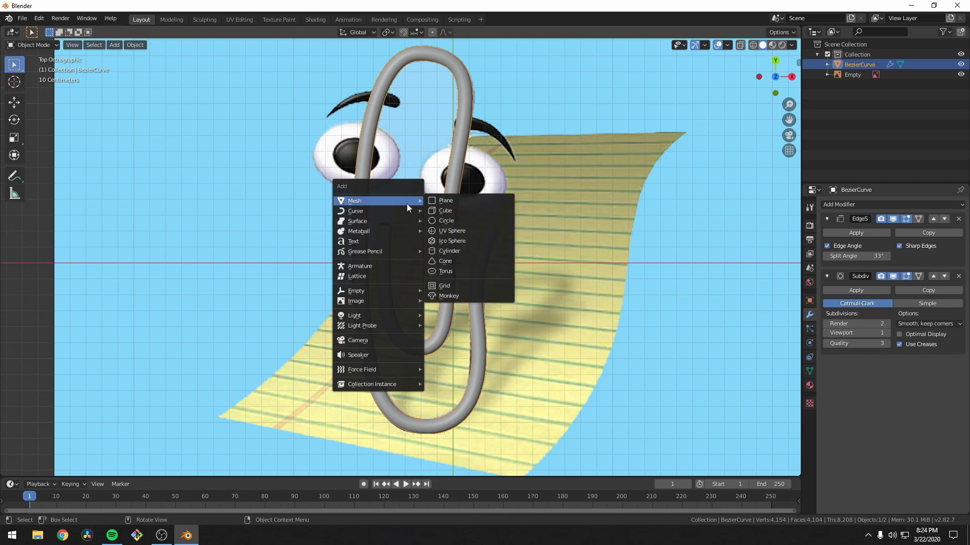
{"action": "left_click", "coordinate": [447, 231]}
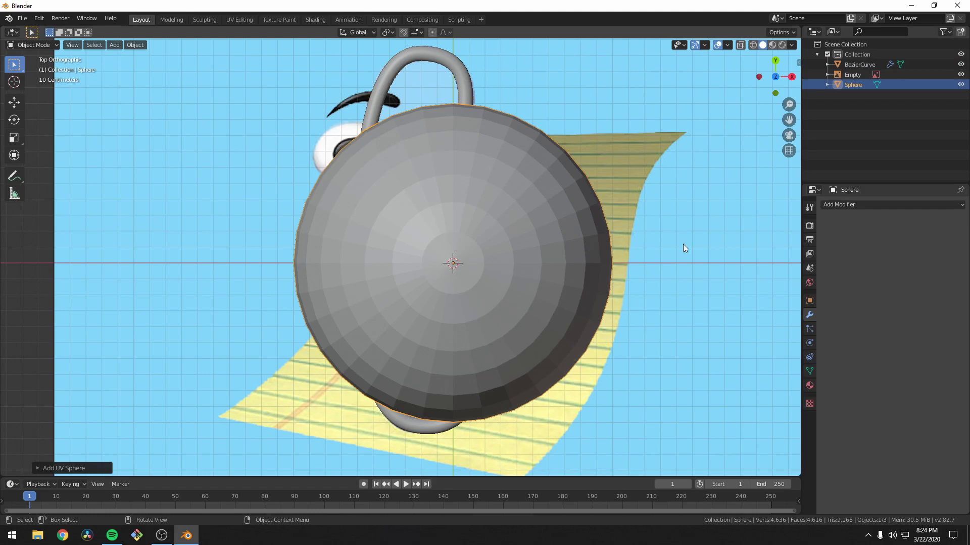
{"action": "key", "text": "z"}
{"action": "left_click", "coordinate": [682, 292]}
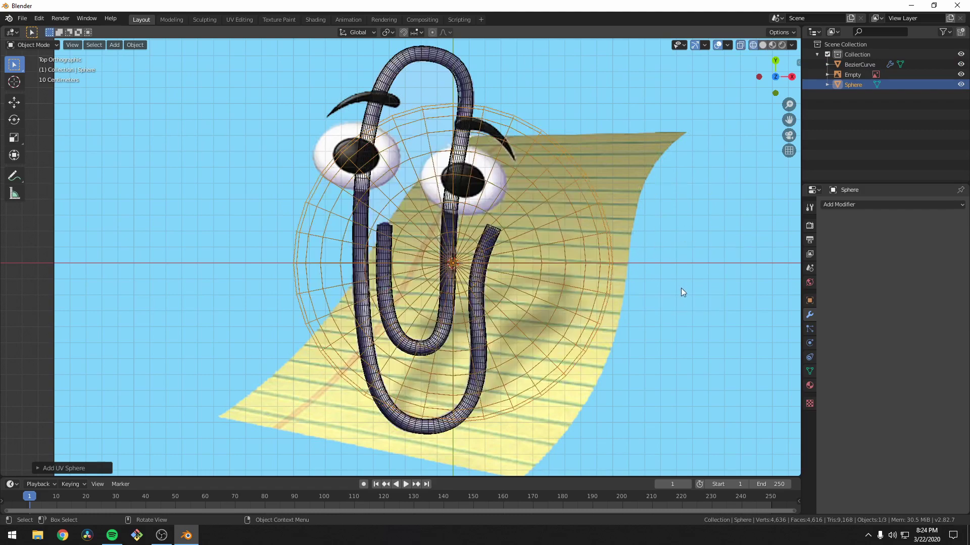
Move, rotate and shrink the sphere to about 0.386 scale over the left eye
{"action": "key", "text": "g"}
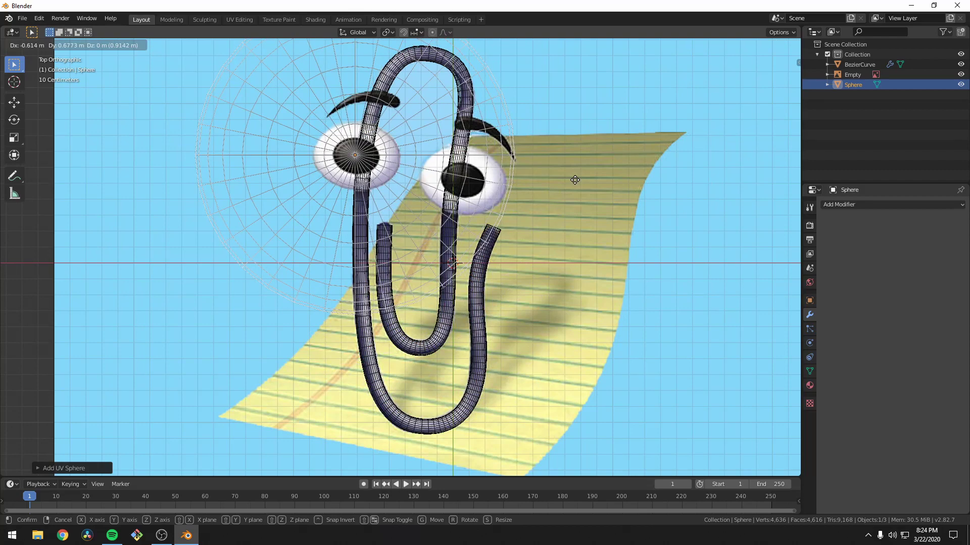
{"action": "left_click", "coordinate": [578, 182]}
{"action": "key", "text": "s"}
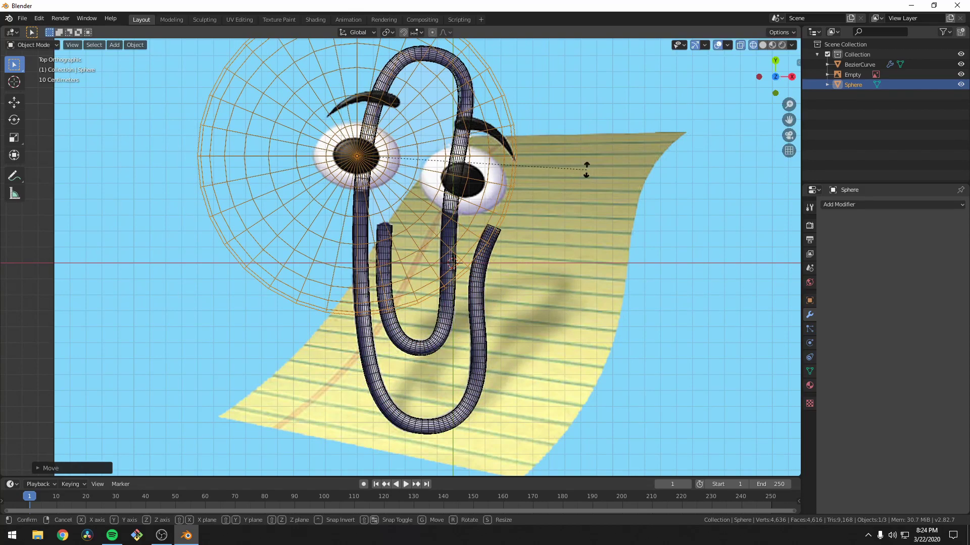
{"action": "key", "text": "r"}
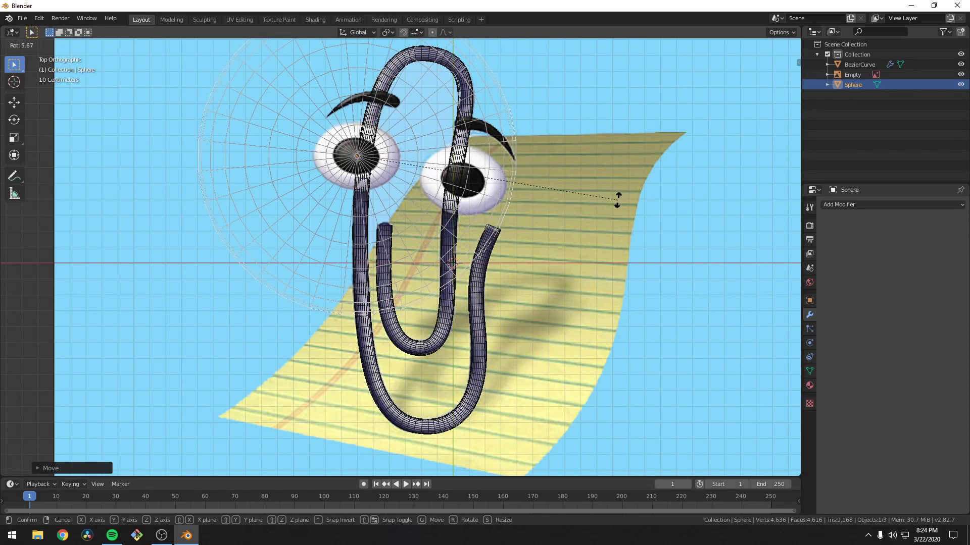
{"action": "left_click", "coordinate": [617, 200]}
{"action": "key", "text": "r"}
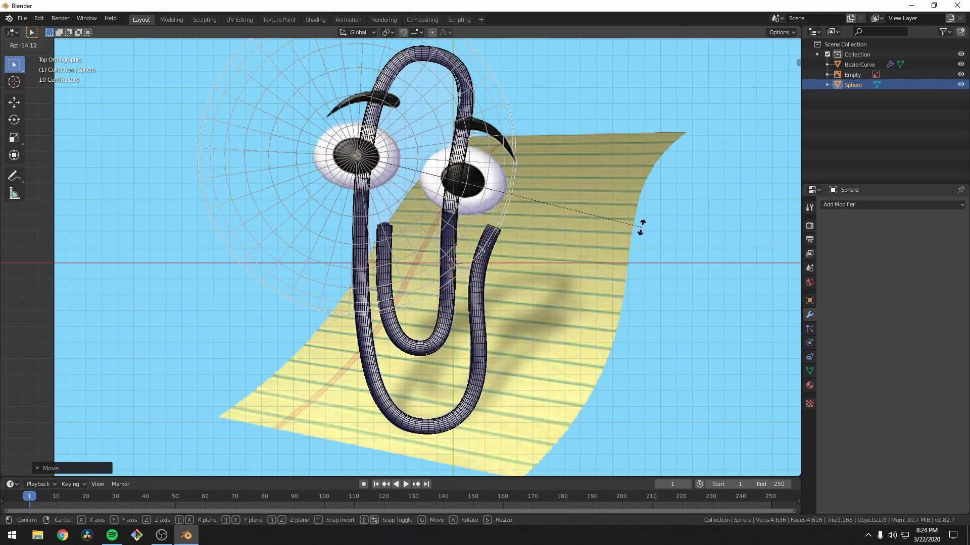
{"action": "left_click", "coordinate": [642, 227]}
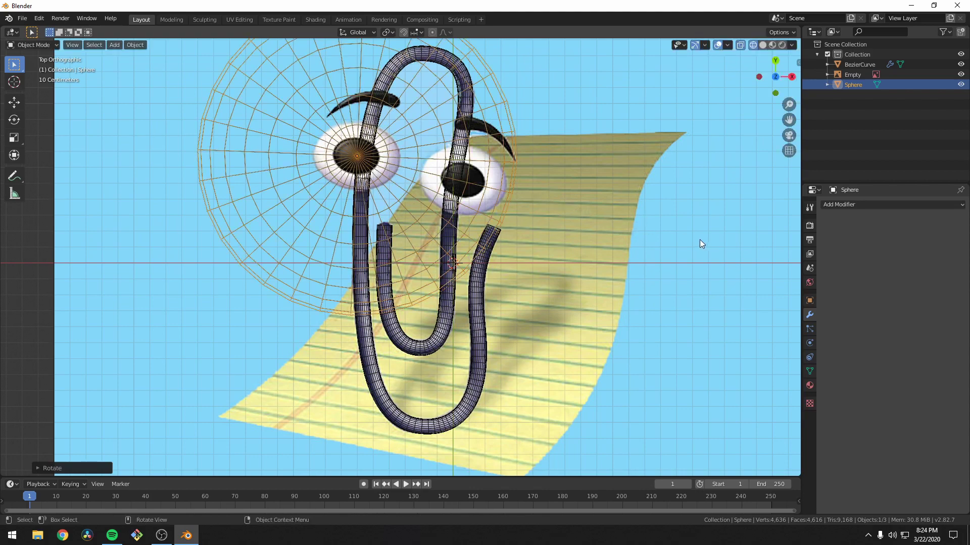
{"action": "key", "text": "s"}
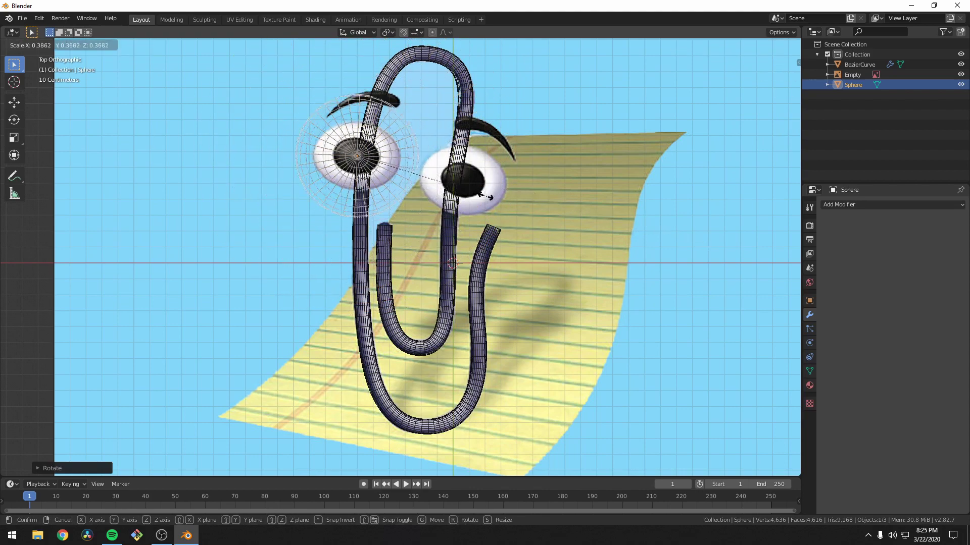
{"action": "left_click", "coordinate": [427, 170]}
{"action": "scroll", "coordinate": [419, 184], "scroll_direction": "up", "scroll_amount": 3}
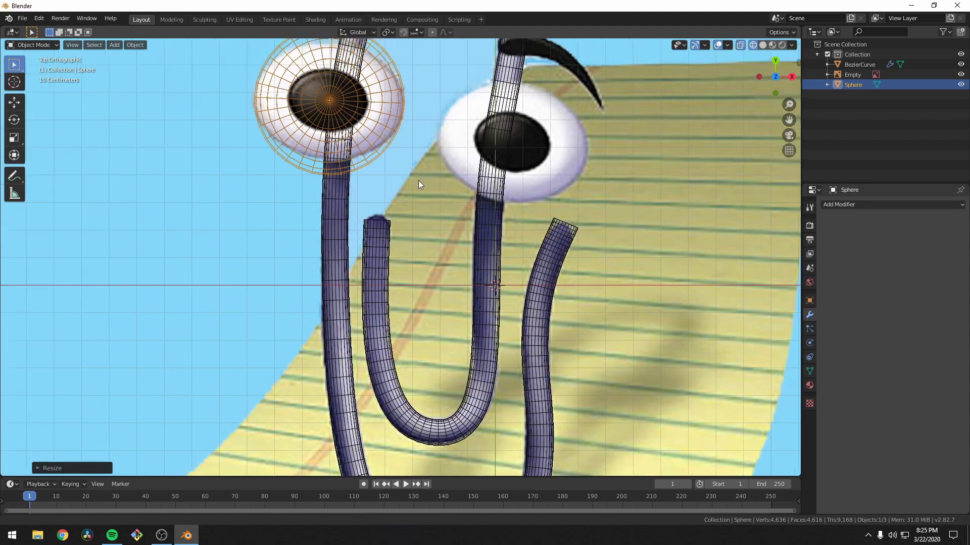
{"action": "middle_click_drag", "start_coordinate": [419, 184], "coordinate": [481, 366], "text": "shift"}
In Edit Mode, squash the eye sphere along Y and flatten it along Z into a disc
{"action": "key", "text": "Tab"}
{"action": "key", "text": "s"}
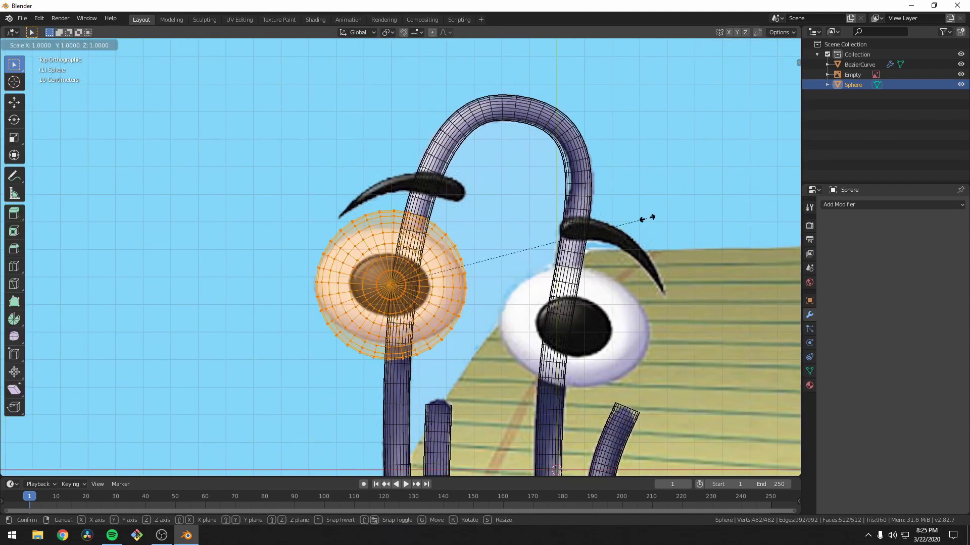
{"action": "key", "text": "y"}
{"action": "key", "text": "y"}
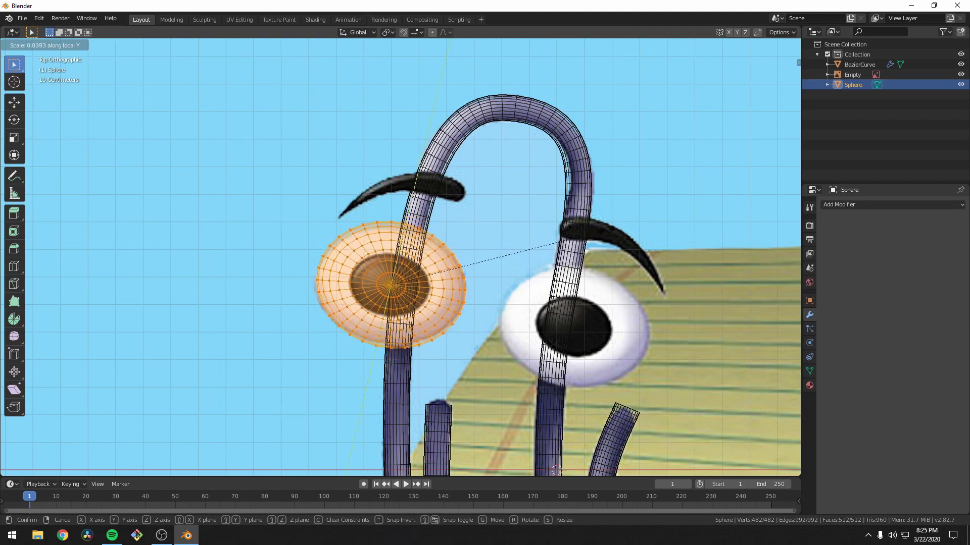
{"action": "left_click", "coordinate": [558, 244]}
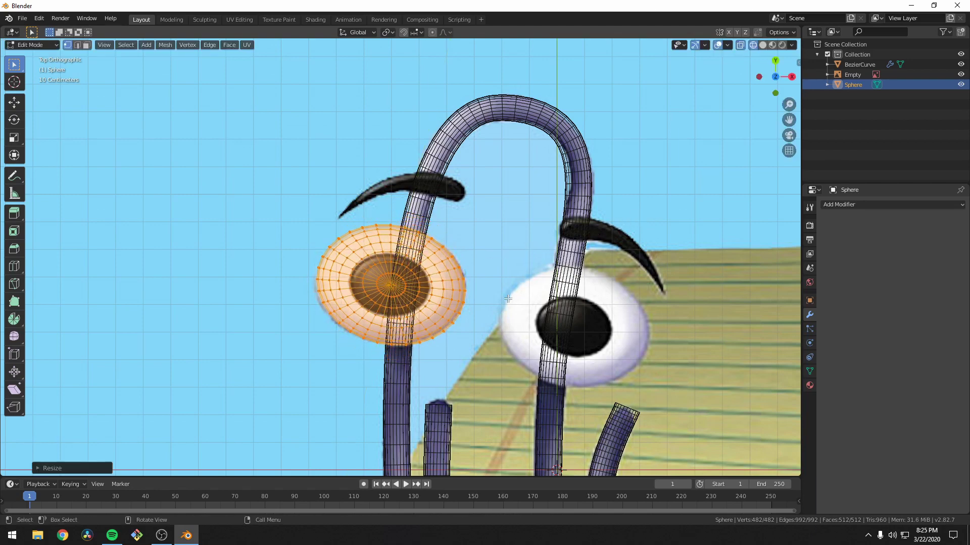
{"action": "key", "text": "KP_3"}
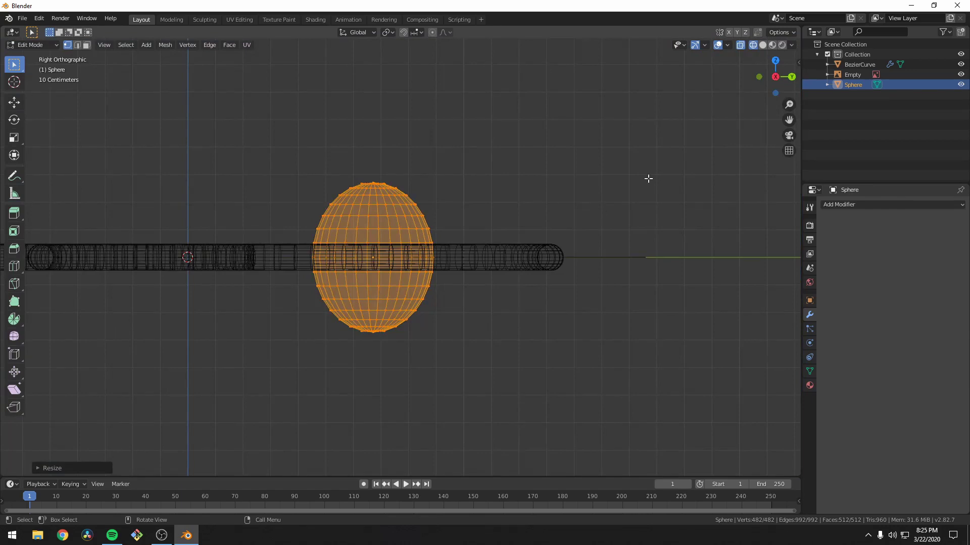
{"action": "key", "text": "s"}
{"action": "key", "text": "z"}
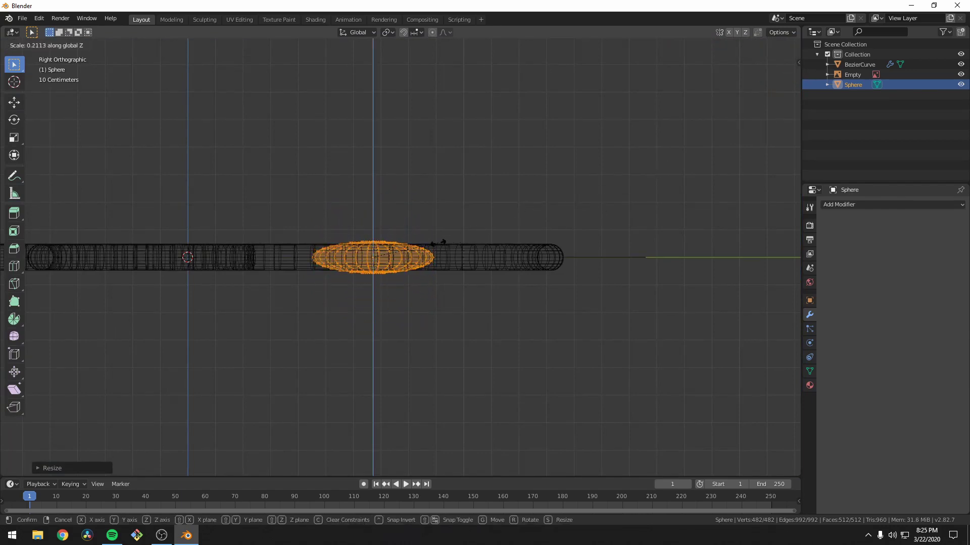
{"action": "left_click", "coordinate": [427, 248]}
Raise the eye object along Z above the clip wire and return to top view
{"action": "scroll", "coordinate": [409, 285], "scroll_direction": "up", "scroll_amount": 2}
{"action": "scroll", "coordinate": [410, 285], "scroll_direction": "up", "scroll_amount": 3}
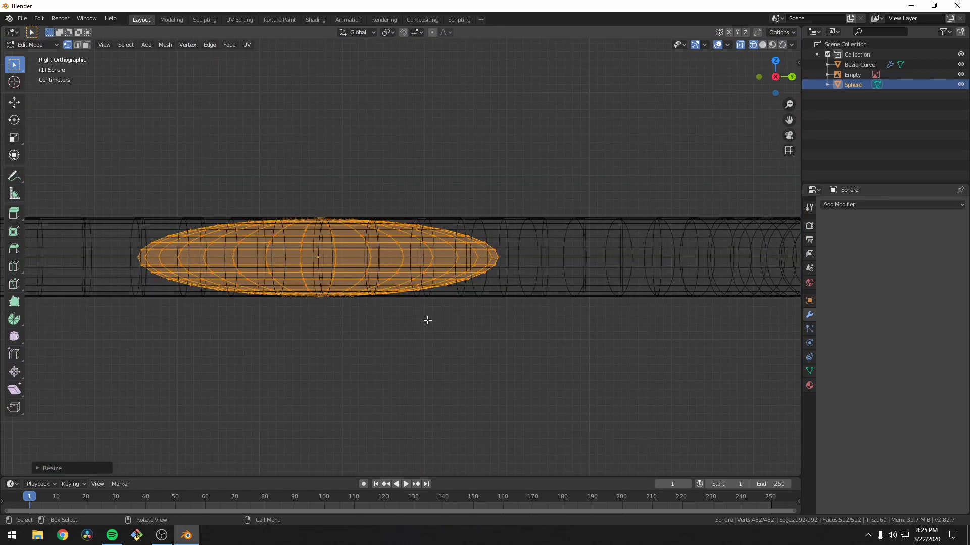
{"action": "key", "text": "g"}
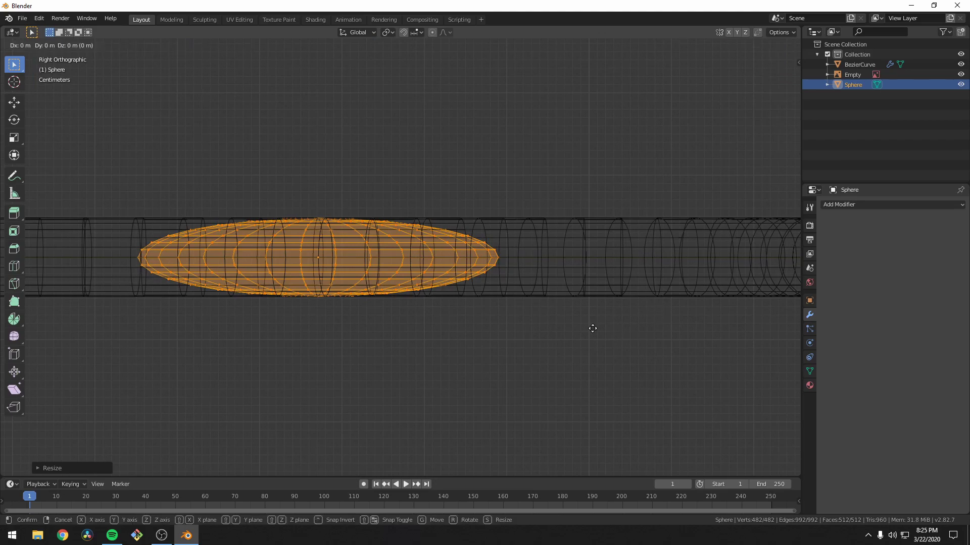
{"action": "key", "text": "Escape"}
{"action": "key", "text": "Tab"}
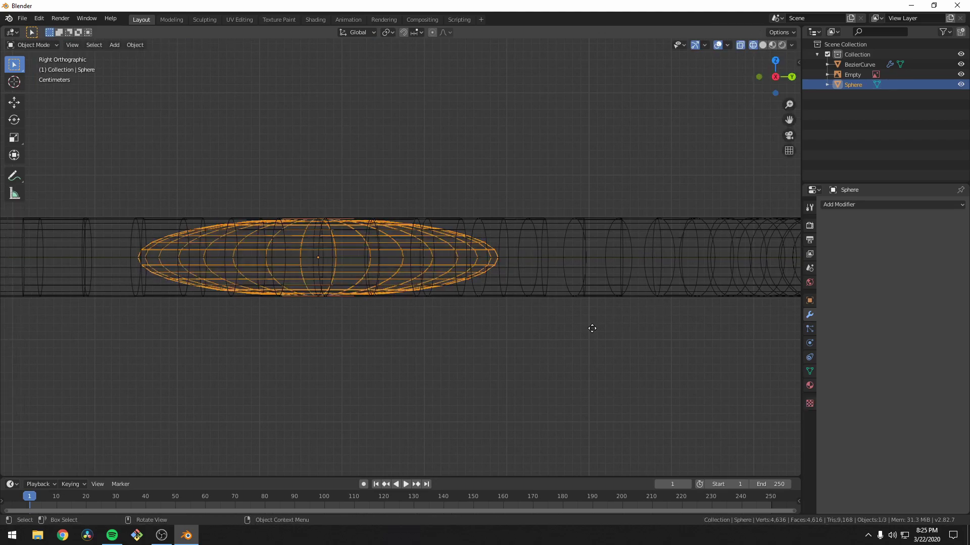
{"action": "key", "text": "g"}
{"action": "key", "text": "z"}
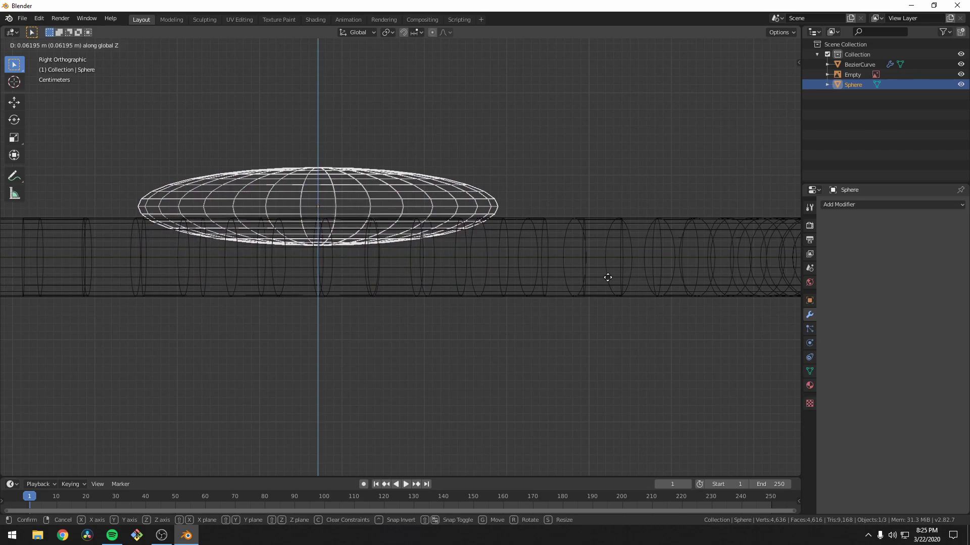
{"action": "left_click", "coordinate": [608, 278]}
{"action": "key", "text": "KP_7"}
{"action": "scroll", "coordinate": [597, 277], "scroll_direction": "down", "scroll_amount": 3}
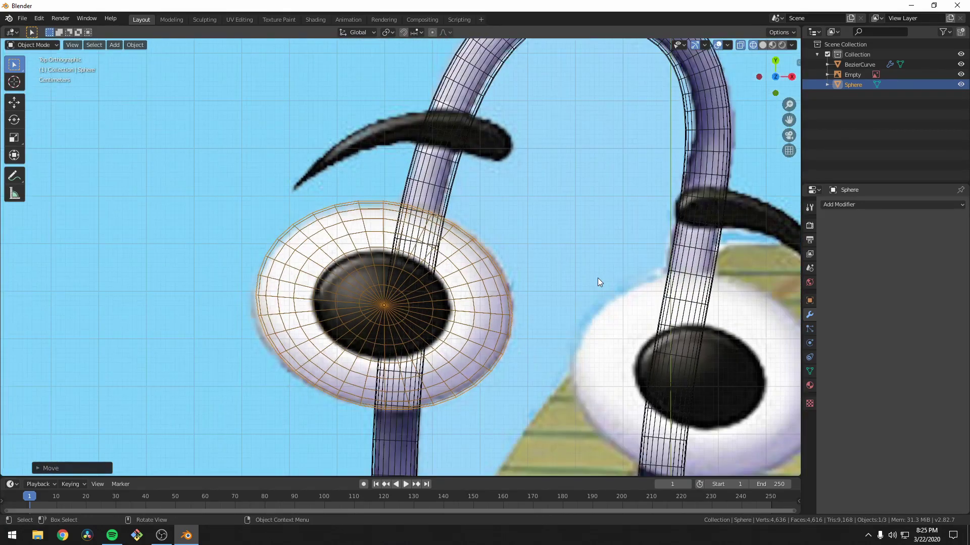
{"action": "scroll", "coordinate": [529, 262], "scroll_direction": "down", "scroll_amount": 1}
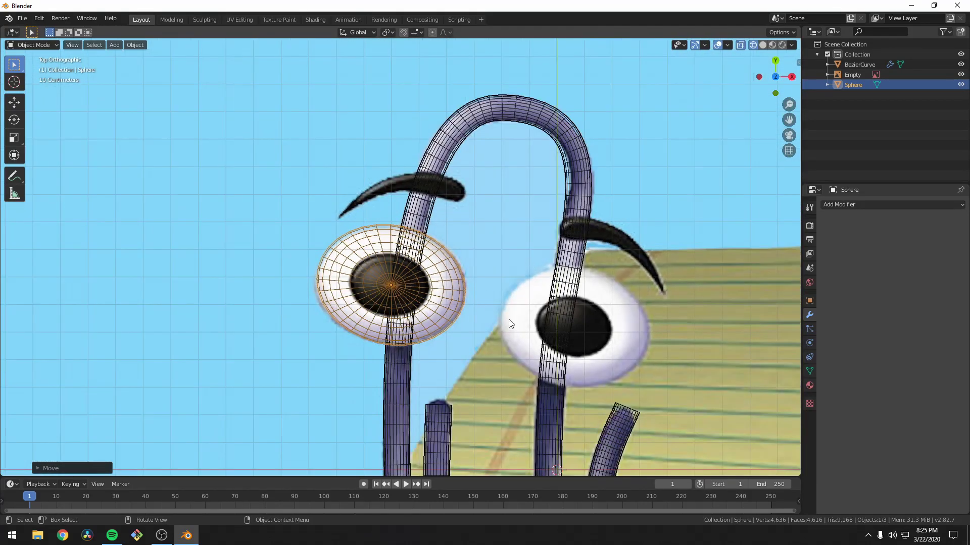
Duplicate the eye disc onto the right eye and shrink it slightly
{"action": "key", "text": "shift+d"}
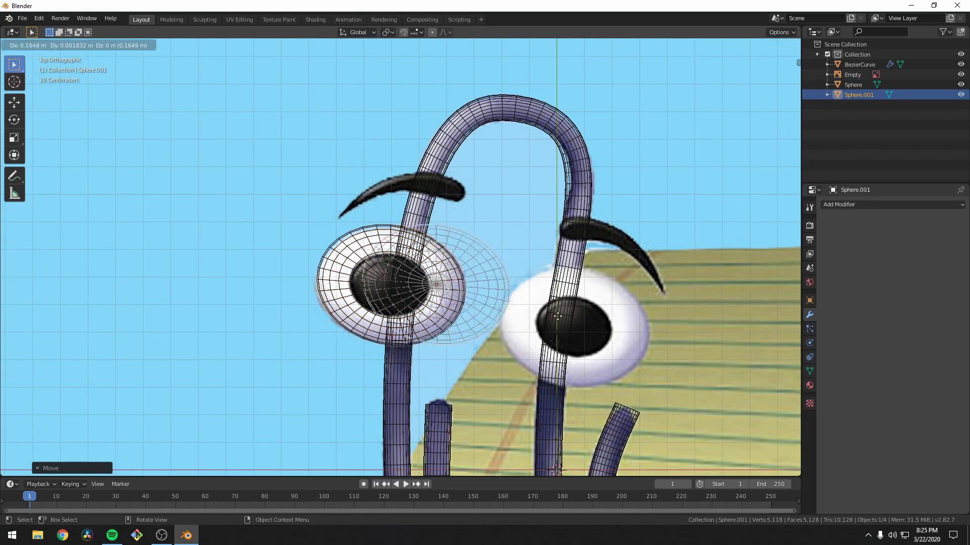
{"action": "left_click", "coordinate": [688, 359]}
{"action": "key", "text": "s"}
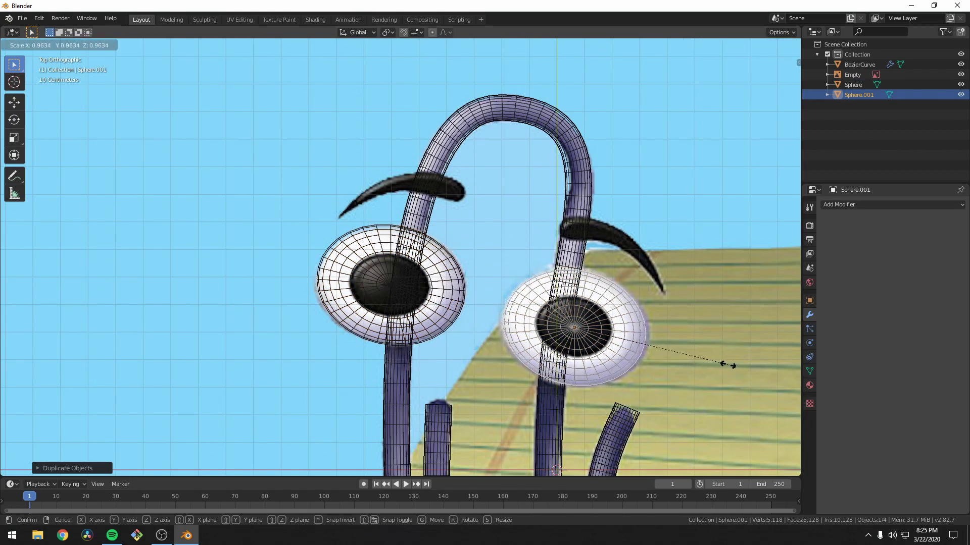
{"action": "left_click", "coordinate": [705, 366]}
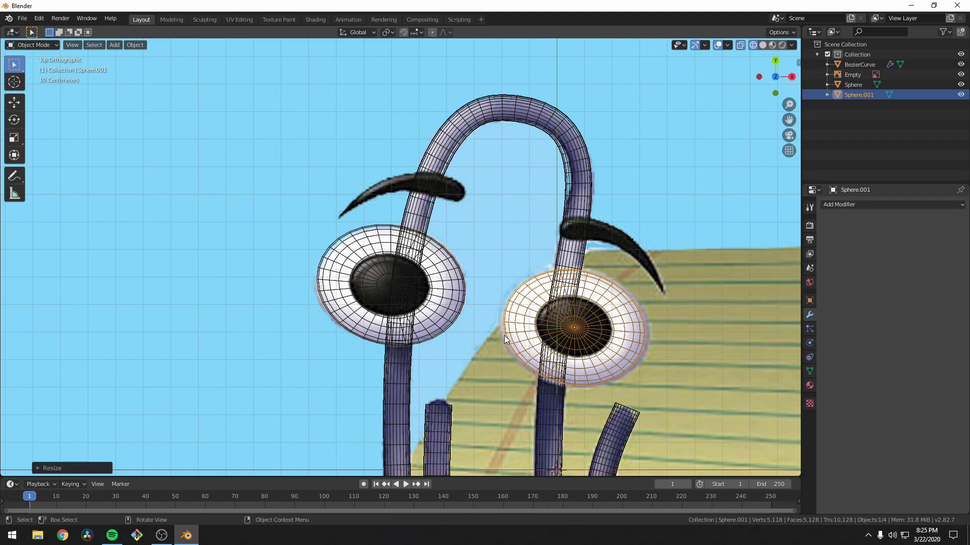
{"action": "scroll", "coordinate": [474, 351], "scroll_direction": "up", "scroll_amount": 2}
Select the left eye Sphere and enter Edit Mode with nothing selected, in top view
{"action": "right_click", "coordinate": [389, 346]}
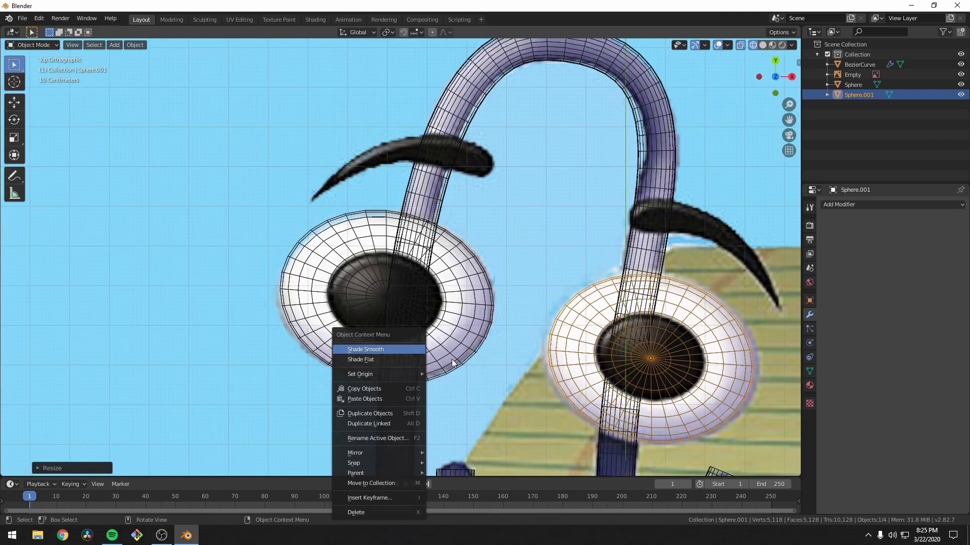
{"action": "left_click", "coordinate": [478, 341]}
{"action": "left_click", "coordinate": [480, 351]}
{"action": "key", "text": "Tab"}
{"action": "middle_click_drag", "start_coordinate": [480, 399], "coordinate": [475, 322]}
{"action": "key", "text": "alt+a"}
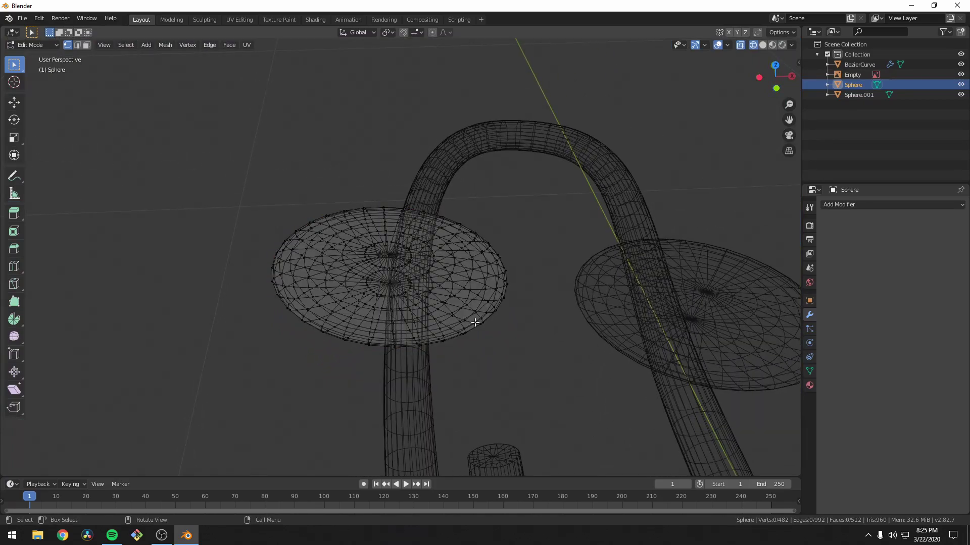
{"action": "key", "text": "KP_7"}
{"action": "scroll", "coordinate": [389, 257], "scroll_direction": "up", "scroll_amount": 4}
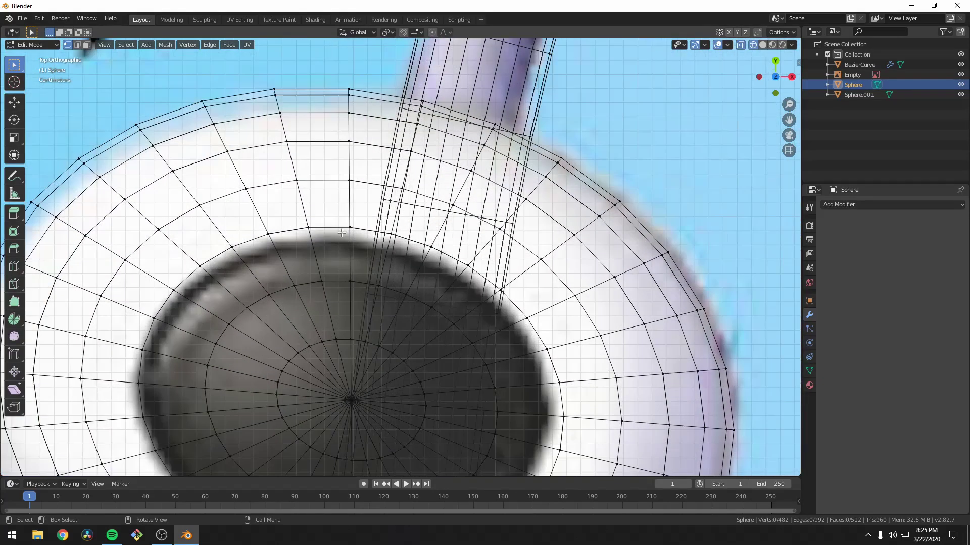
Select the left eye's inner edge rings and centre vertex as the pupil, in solid shading
{"action": "left_click", "coordinate": [342, 233], "text": "alt"}
{"action": "mouse_move", "coordinate": [342, 233]}
{"action": "middle_mouse_down"}
{"action": "mouse_move", "coordinate": [346, 266]}
{"action": "mouse_move", "coordinate": [339, 234]}
{"action": "middle_mouse_up"}
{"action": "scroll", "coordinate": [338, 214], "scroll_direction": "down", "scroll_amount": 2}
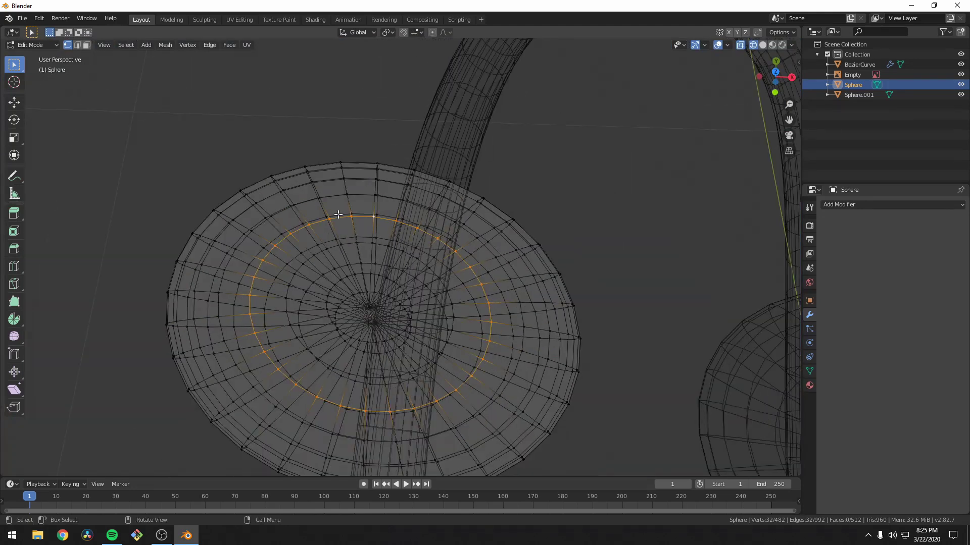
{"action": "key", "text": "z"}
{"action": "left_click", "coordinate": [515, 320]}
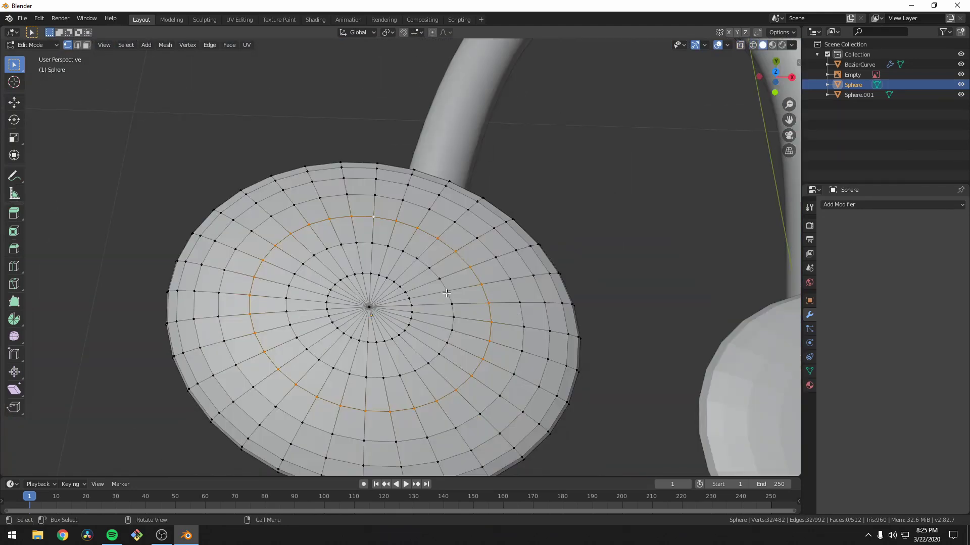
{"action": "left_click", "coordinate": [383, 245], "text": "alt+shift"}
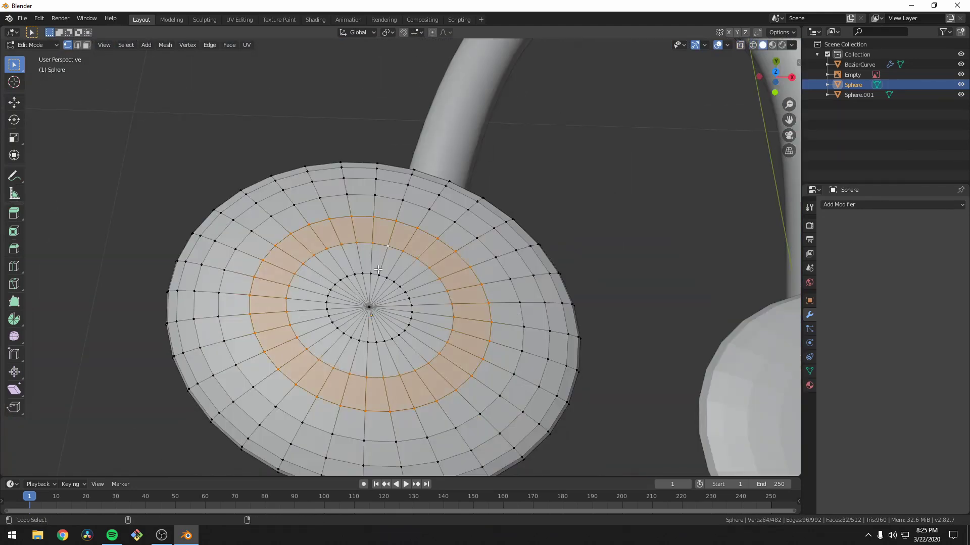
{"action": "left_click", "coordinate": [372, 275], "text": "alt+shift"}
{"action": "left_click", "coordinate": [371, 307], "text": "shift"}
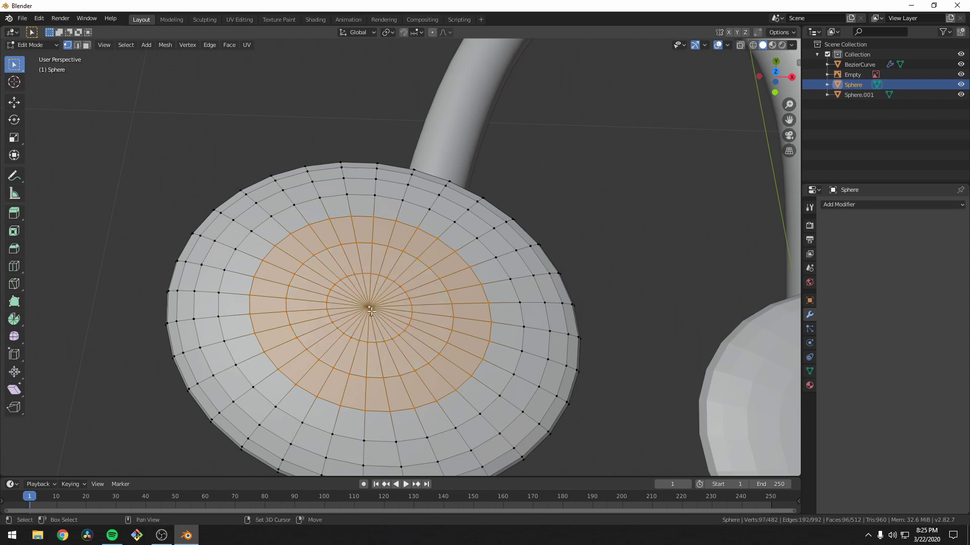
Separate the selected left pupil faces into a new object and reset the left eye's origin
{"action": "key", "text": "p"}
{"action": "left_click", "coordinate": [436, 295]}
{"action": "key", "text": "Tab"}
{"action": "scroll", "coordinate": [435, 295], "scroll_direction": "down", "scroll_amount": 3}
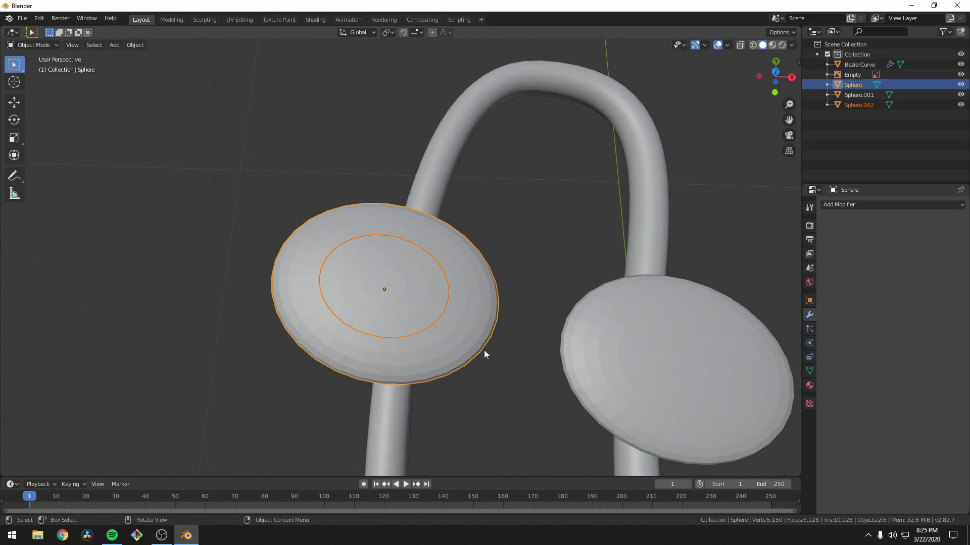
{"action": "right_click", "coordinate": [580, 360]}
{"action": "left_click", "coordinate": [737, 365]}
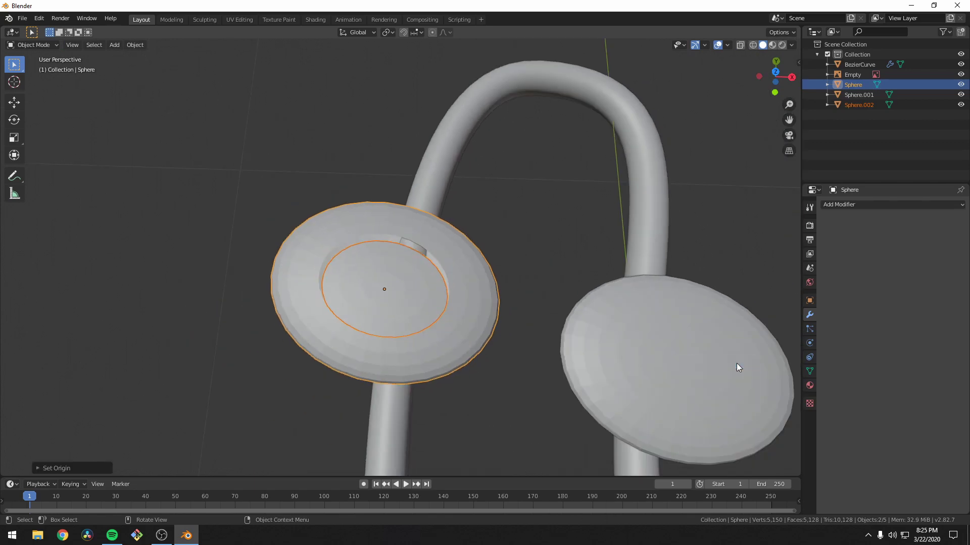
Edit the right eye Sphere.001 in wireframe top view with all vertices deselected
{"action": "left_click", "coordinate": [737, 362]}
{"action": "key", "text": "Tab"}
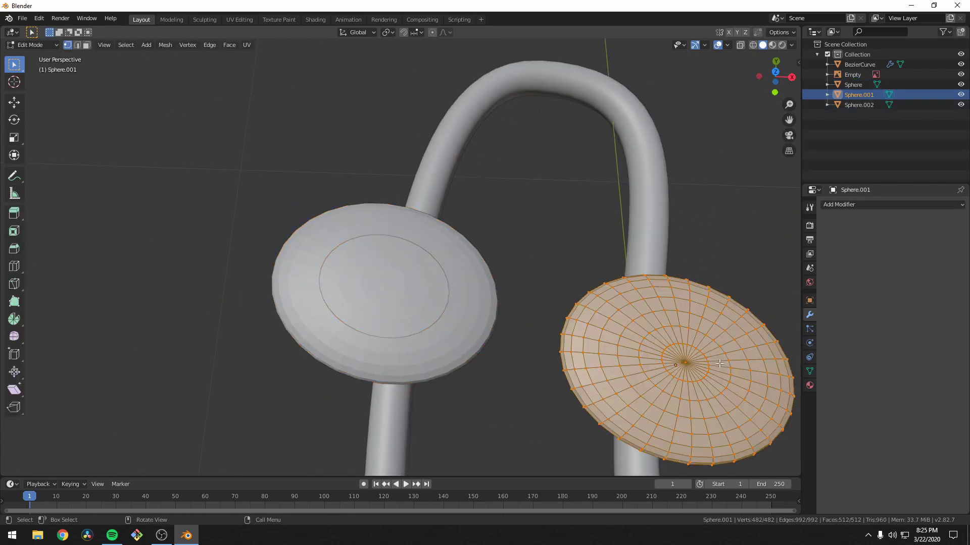
{"action": "key", "text": "KP_7"}
{"action": "key", "text": "z"}
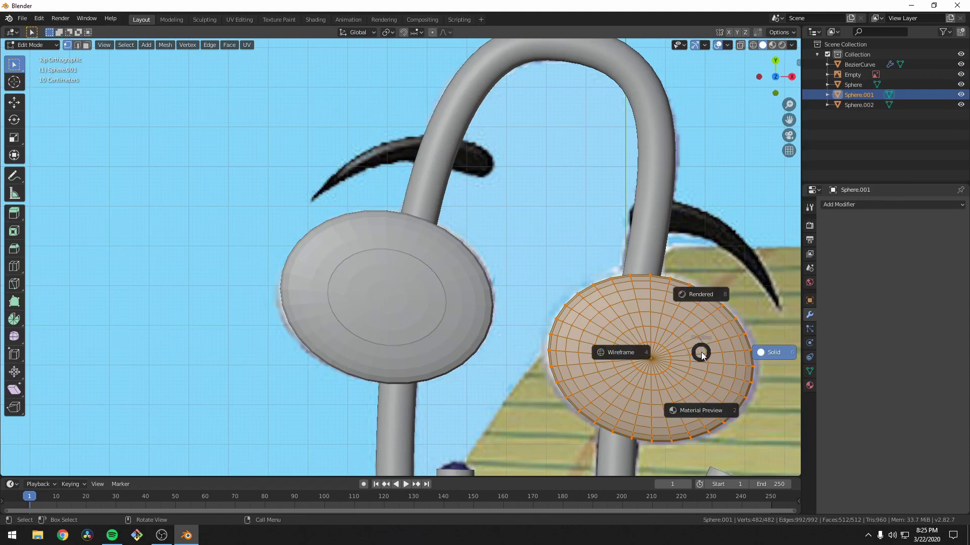
{"action": "left_click", "coordinate": [630, 353]}
{"action": "scroll", "coordinate": [631, 353], "scroll_direction": "up", "scroll_amount": 1}
{"action": "key", "text": "alt+a"}
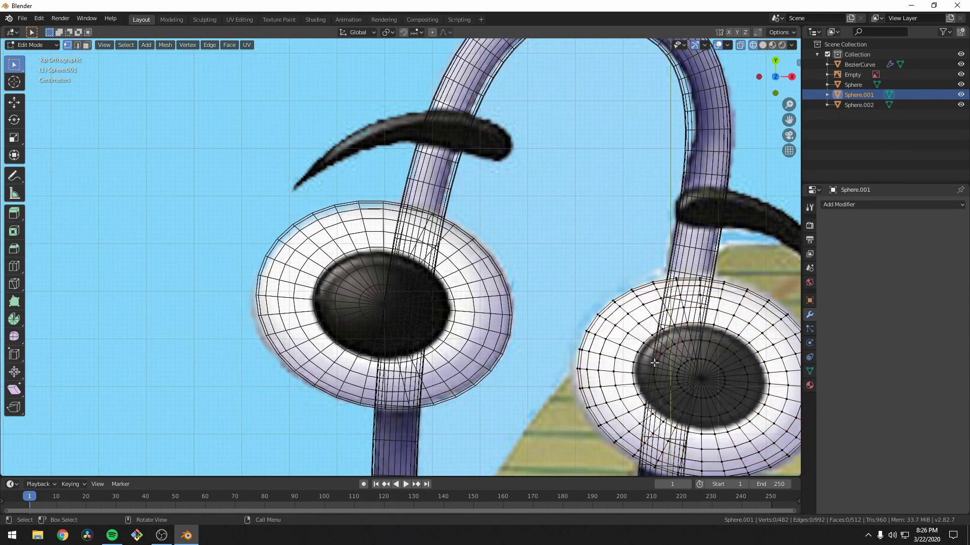
{"action": "middle_click_drag", "start_coordinate": [654, 362], "coordinate": [649, 347]}
{"action": "key", "text": "KP_7"}
{"action": "key", "text": "a"}
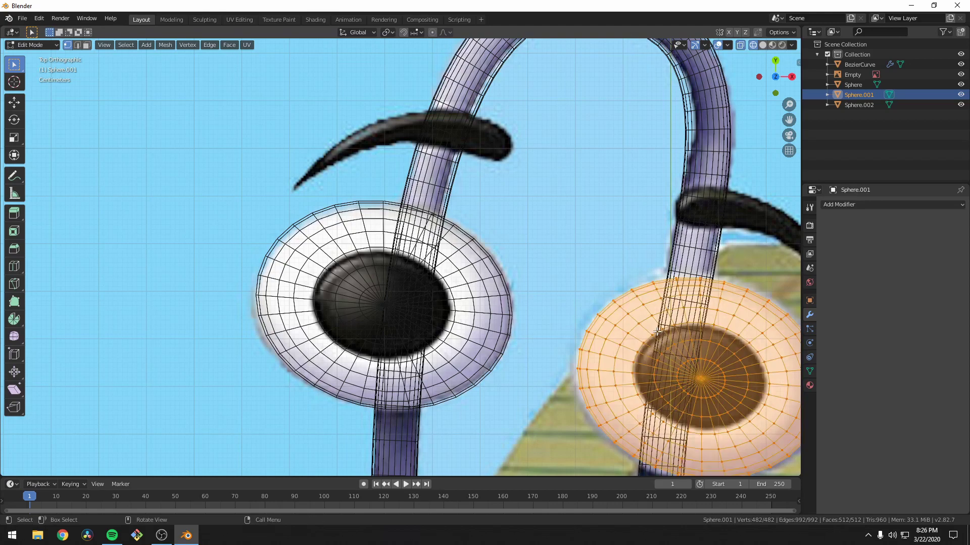
{"action": "key", "text": "alt+a"}
Select the right pupil's edge rings and centre vertex and separate them into Sphere.003
{"action": "left_click", "coordinate": [657, 332], "text": "alt"}
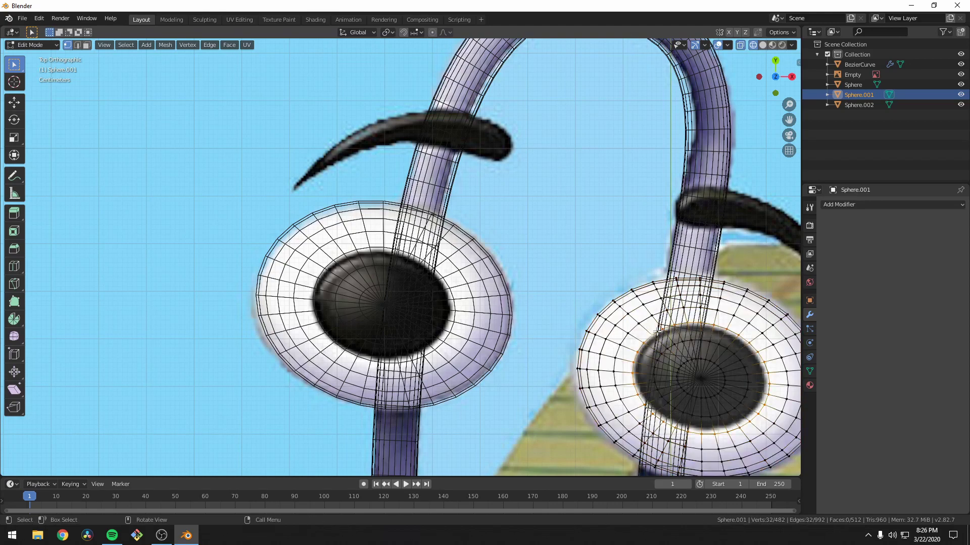
{"action": "middle_click_drag", "start_coordinate": [657, 332], "coordinate": [652, 327]}
{"action": "key", "text": "z"}
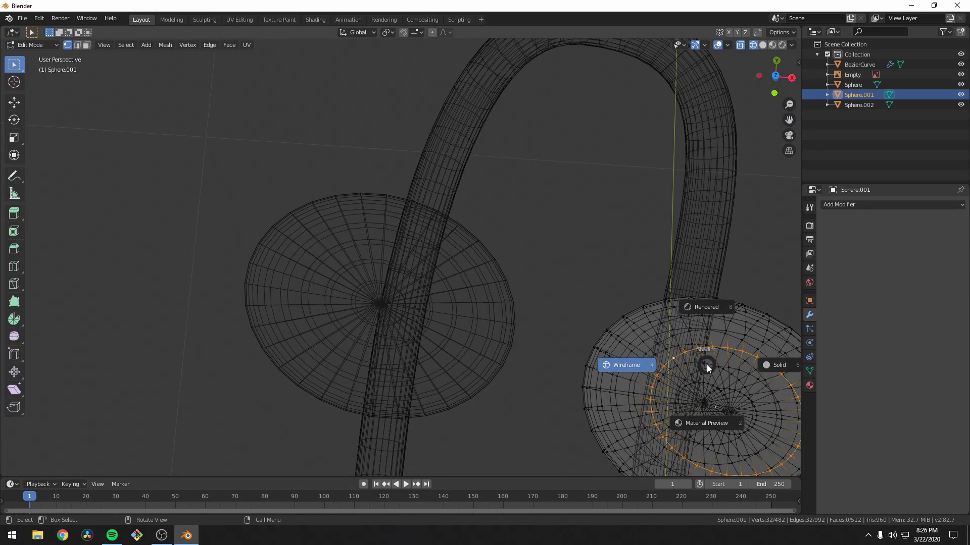
{"action": "left_click", "coordinate": [745, 368]}
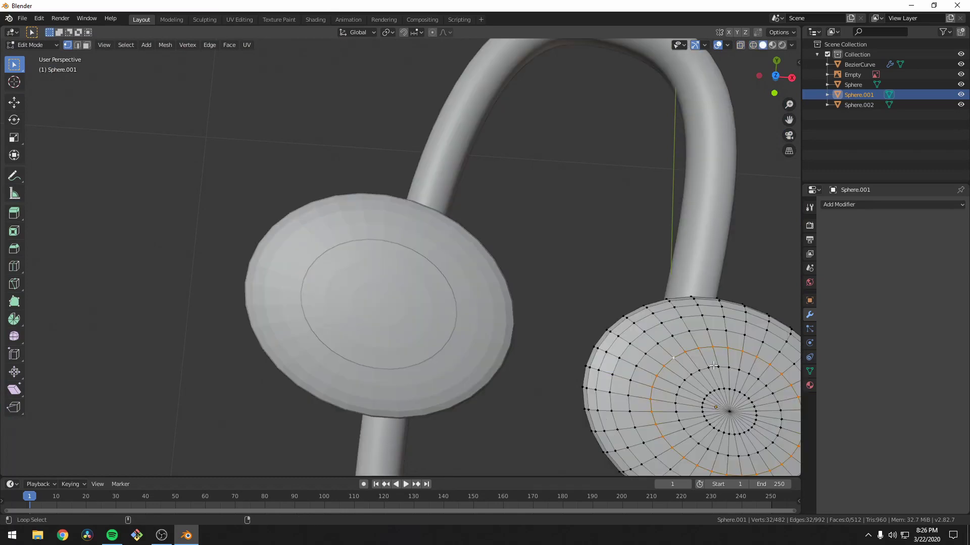
{"action": "left_click", "coordinate": [722, 380], "text": "alt+shift"}
{"action": "left_click", "coordinate": [725, 391], "text": "alt+shift"}
{"action": "left_click", "coordinate": [730, 412], "text": "shift"}
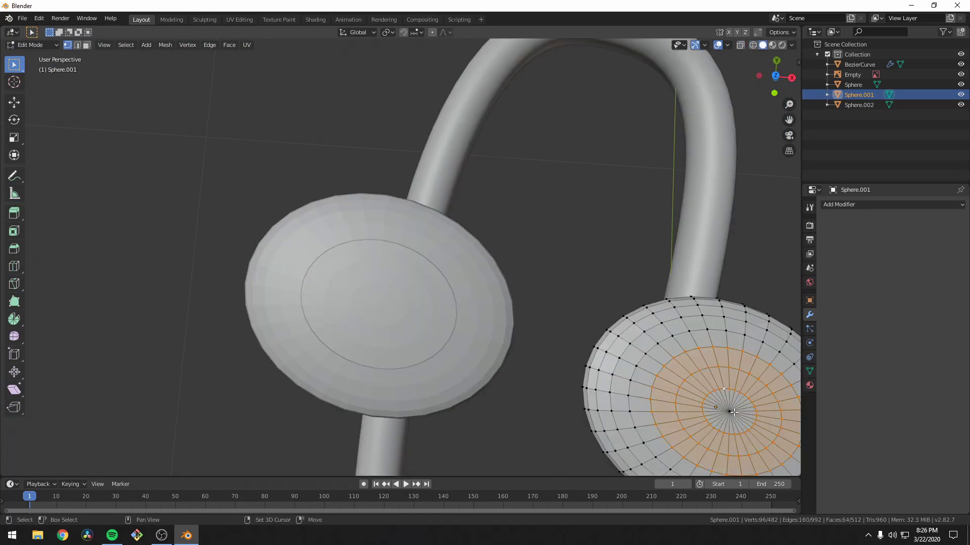
{"action": "key", "text": "p"}
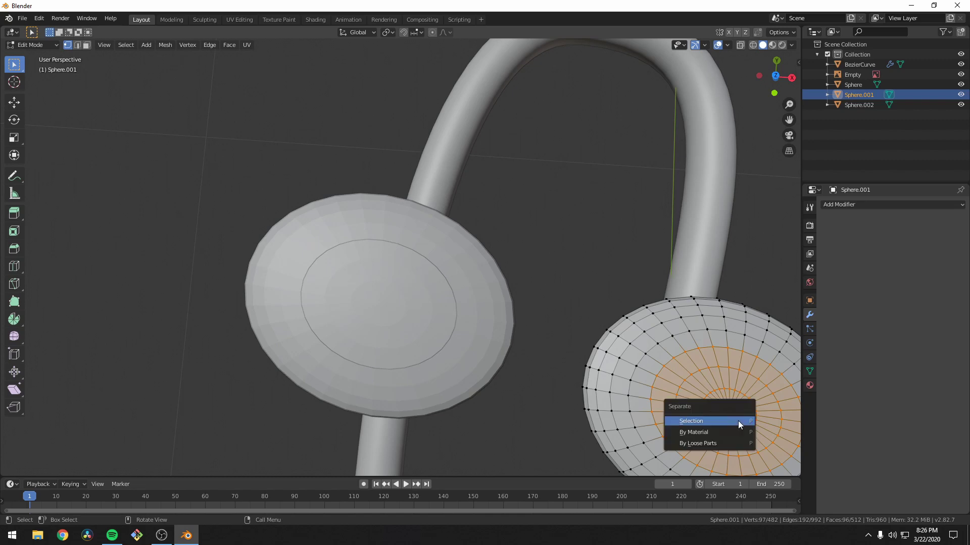
{"action": "left_click", "coordinate": [738, 420]}
{"action": "key", "text": "Tab"}
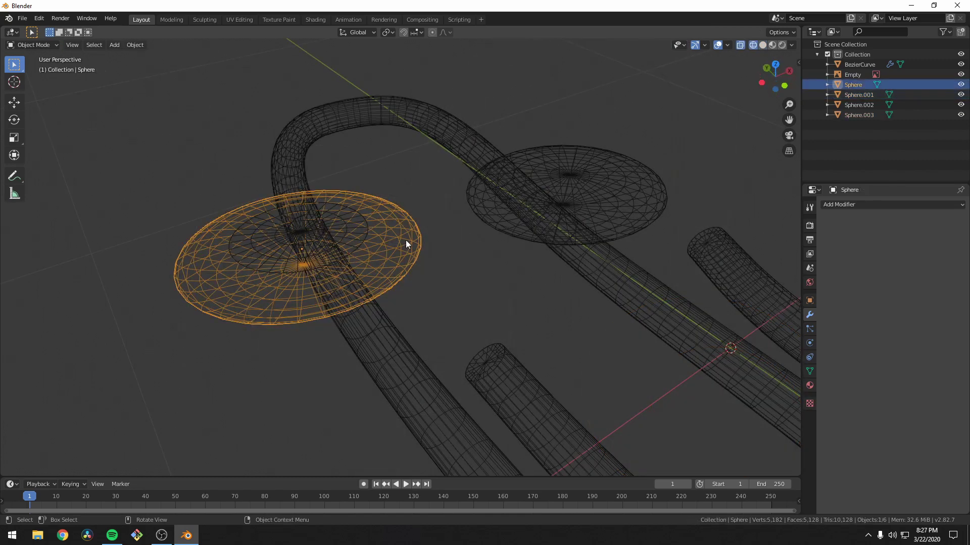
Extrude all faces of Sphere.002 and Sphere.003 in place and flatten them along Z
{"action": "left_click", "coordinate": [363, 237]}
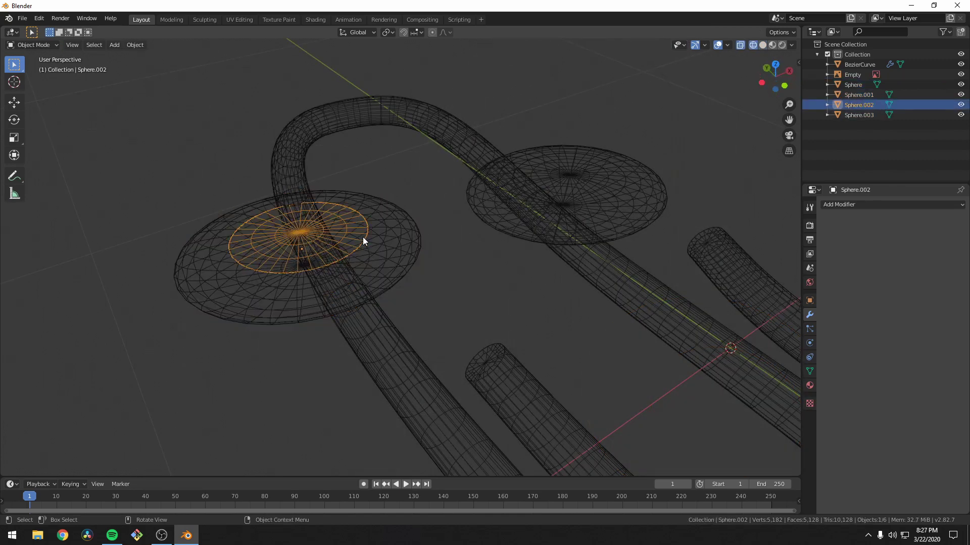
{"action": "left_click", "coordinate": [568, 174], "text": "shift"}
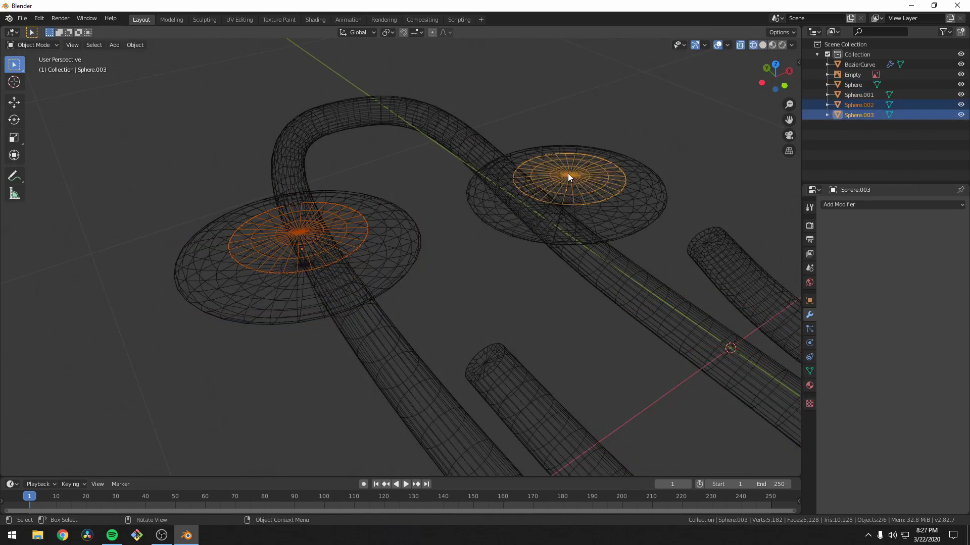
{"action": "key", "text": "Tab"}
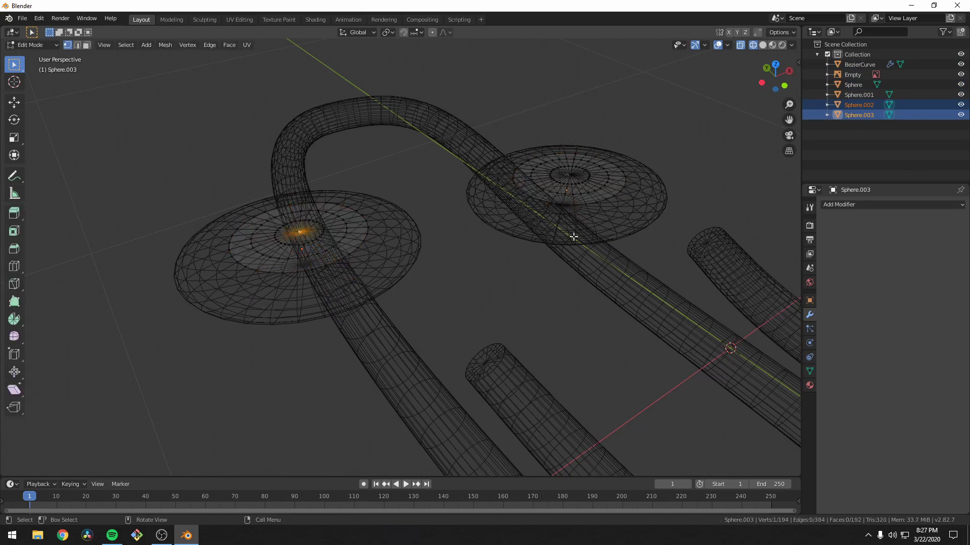
{"action": "key", "text": "a"}
{"action": "key", "text": "e"}
{"action": "right_click", "coordinate": [558, 281]}
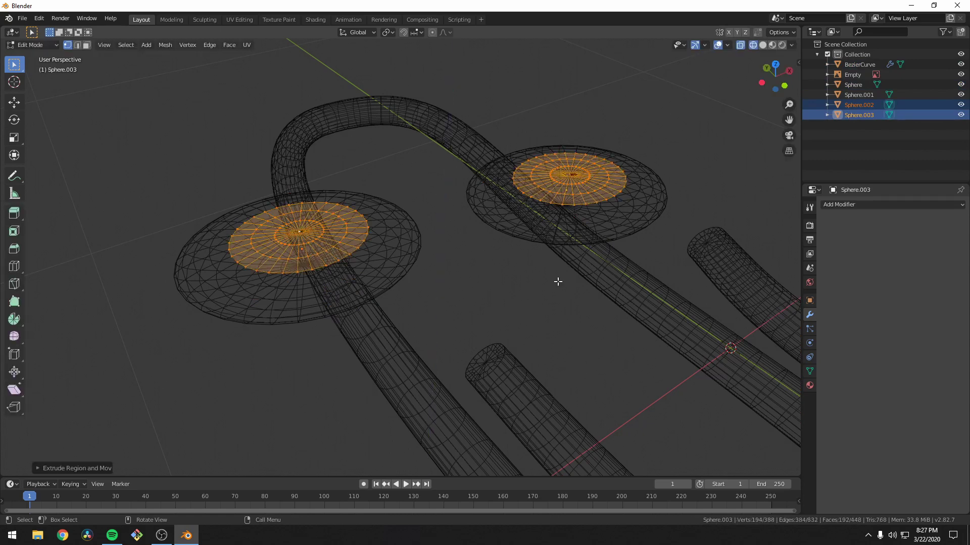
{"action": "key", "text": "s"}
{"action": "key", "text": "z"}
{"action": "key", "text": "0"}
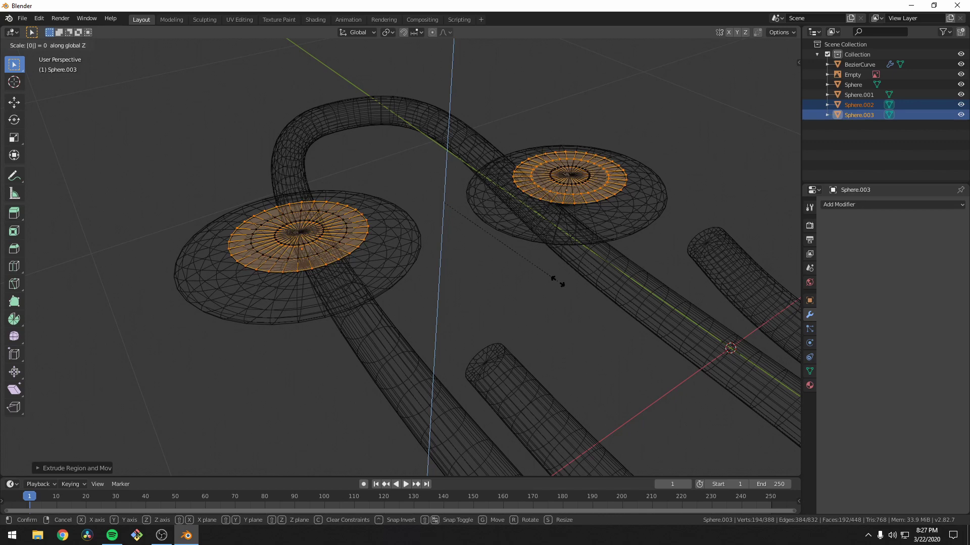
{"action": "key", "text": "Return"}
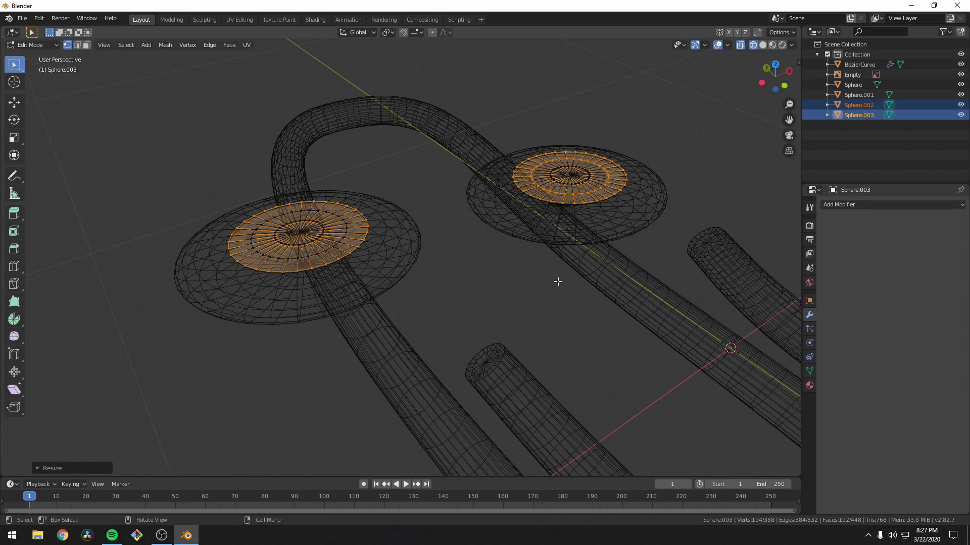
Move the extruded pupil faces along Z to thicken the discs, then select both outer eye discs
{"action": "key", "text": "g"}
{"action": "key", "text": "z"}
{"action": "key", "text": "Return"}
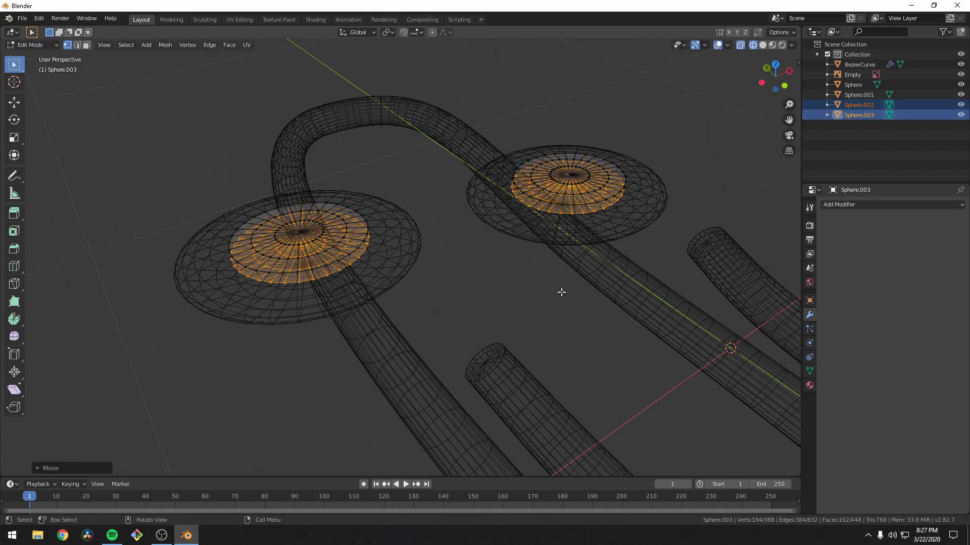
{"action": "middle_click_drag", "start_coordinate": [587, 301], "coordinate": [433, 234]}
{"action": "key", "text": "Tab"}
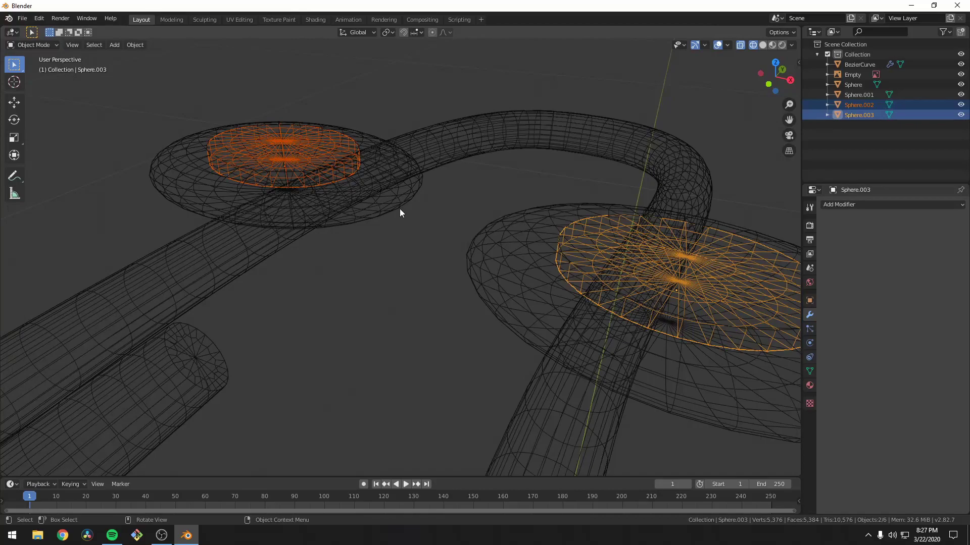
{"action": "left_click", "coordinate": [400, 209]}
{"action": "left_click", "coordinate": [496, 303], "text": "shift"}
In Edit Mode, select the inner ring loops of both outer eye discs
{"action": "key", "text": "Tab"}
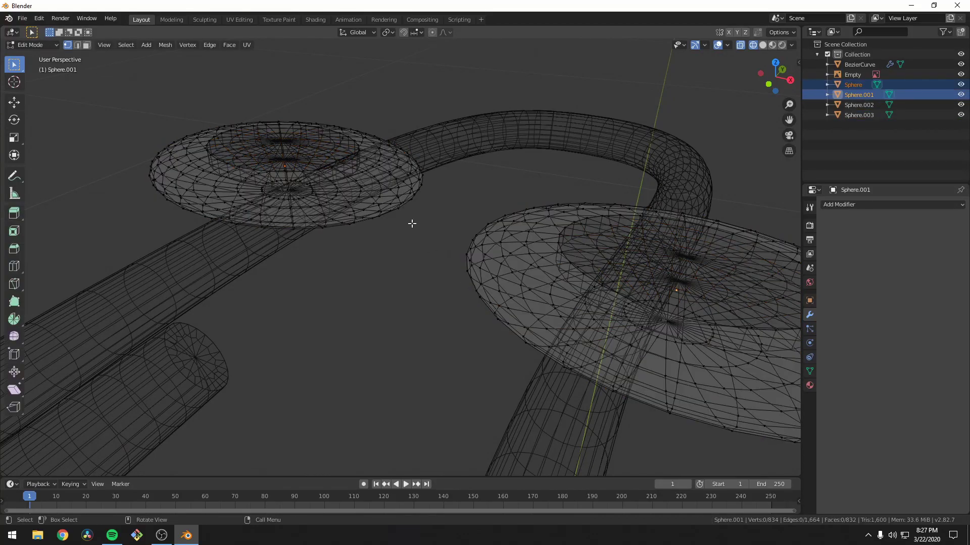
{"action": "middle_click_drag", "start_coordinate": [412, 224], "coordinate": [351, 199]}
{"action": "left_click", "coordinate": [327, 183], "text": "alt"}
{"action": "key", "text": "a"}
{"action": "key", "text": "alt+a"}
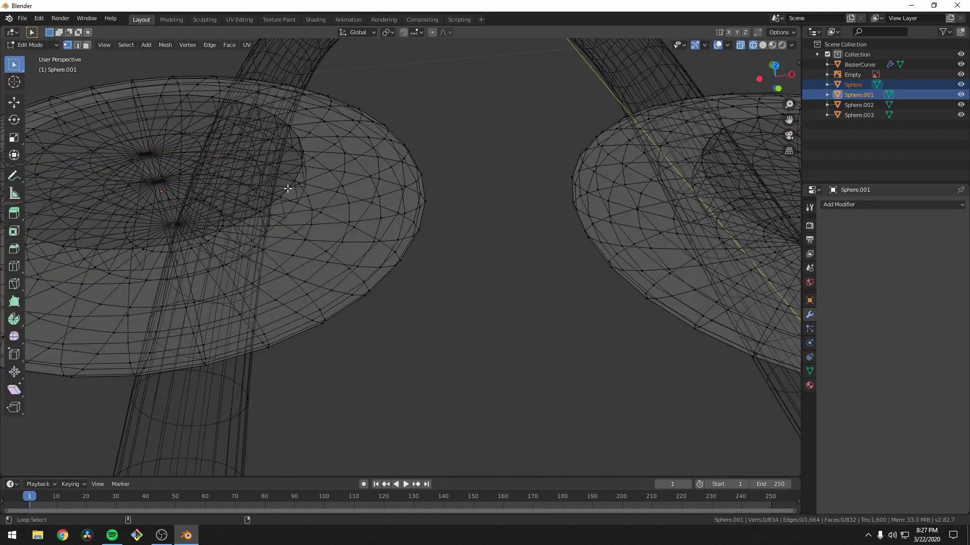
{"action": "left_click", "coordinate": [288, 189], "text": "alt"}
{"action": "middle_click_drag", "start_coordinate": [288, 189], "coordinate": [398, 346]}
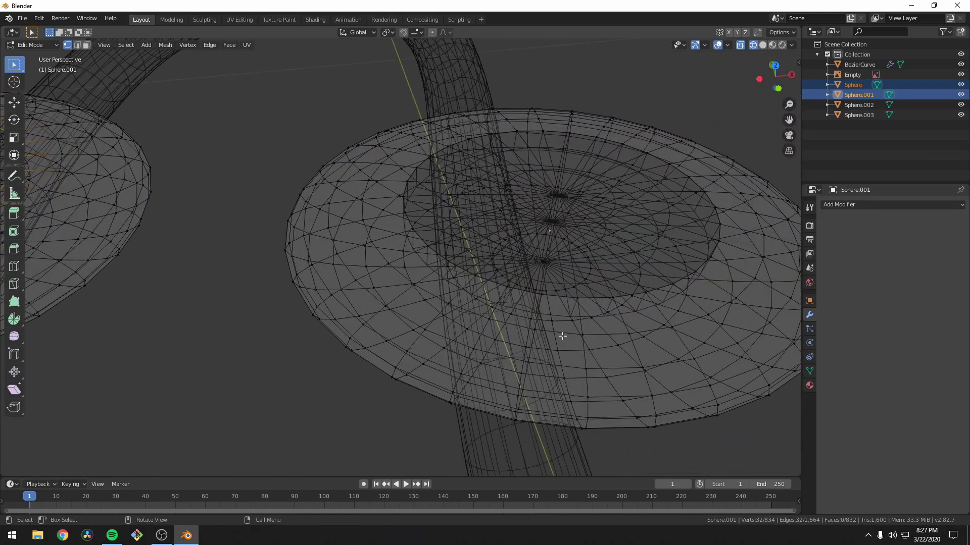
{"action": "middle_click_drag", "start_coordinate": [565, 331], "coordinate": [571, 312]}
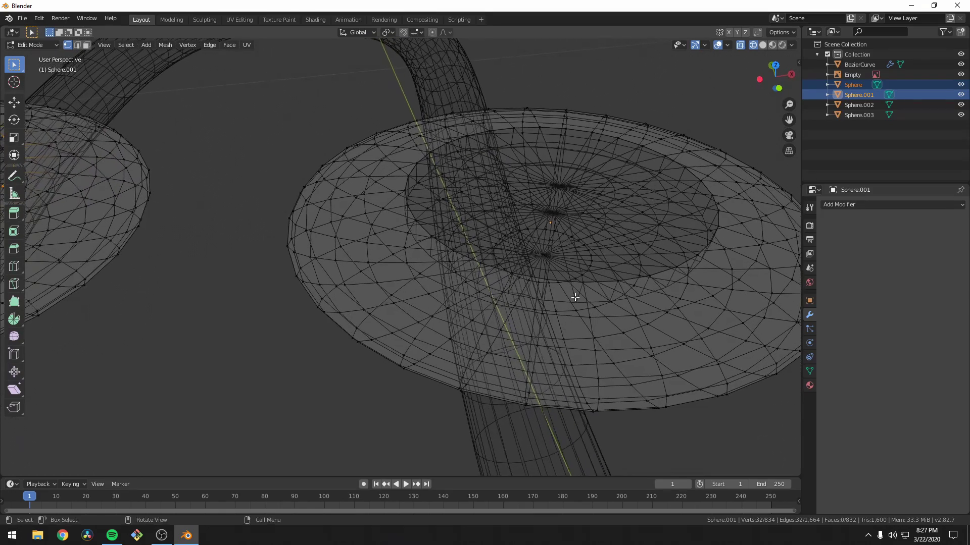
{"action": "left_click", "coordinate": [591, 282], "text": "alt+shift"}
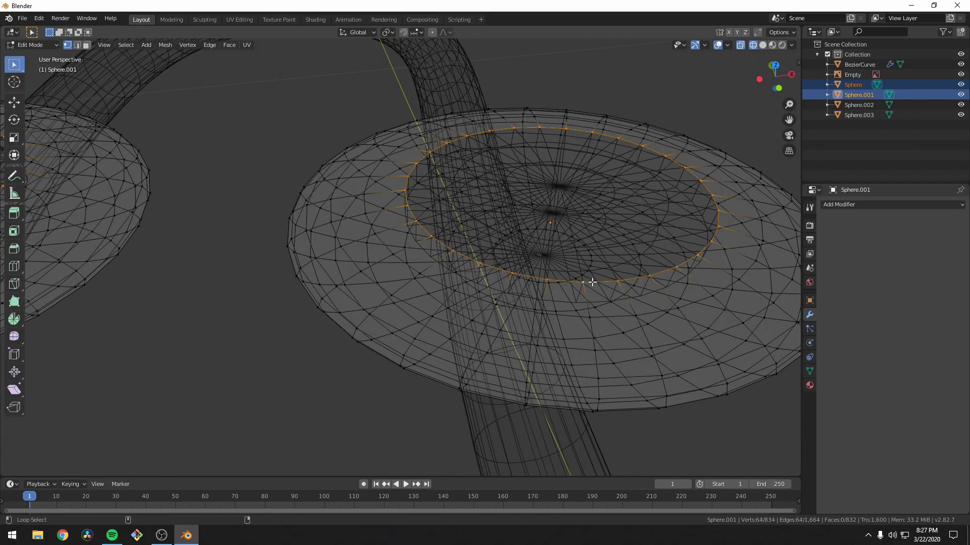
{"action": "scroll", "coordinate": [592, 281], "scroll_direction": "down", "scroll_amount": 4}
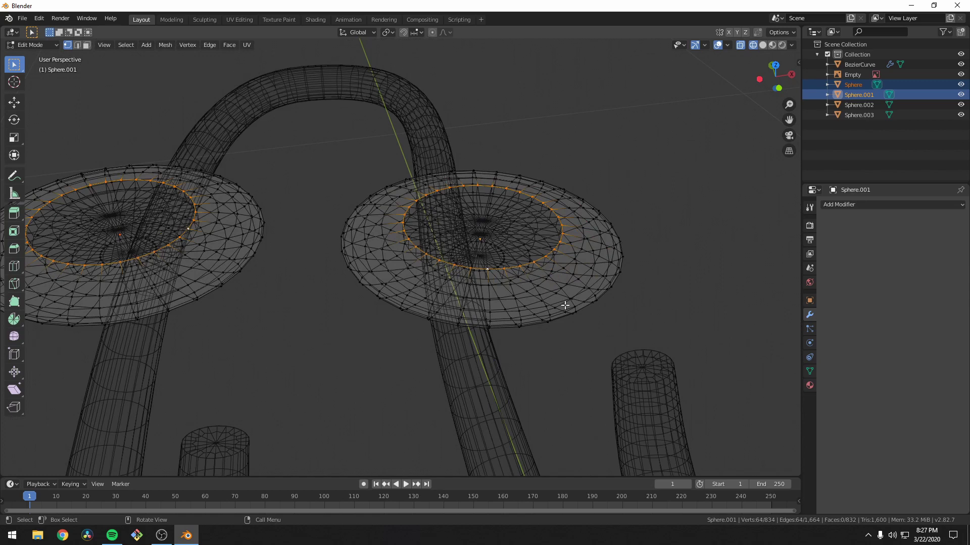
Extrude the rings in place and sink them down along Z with vertex snapping on
{"action": "key", "text": "e"}
{"action": "right_click", "coordinate": [564, 305]}
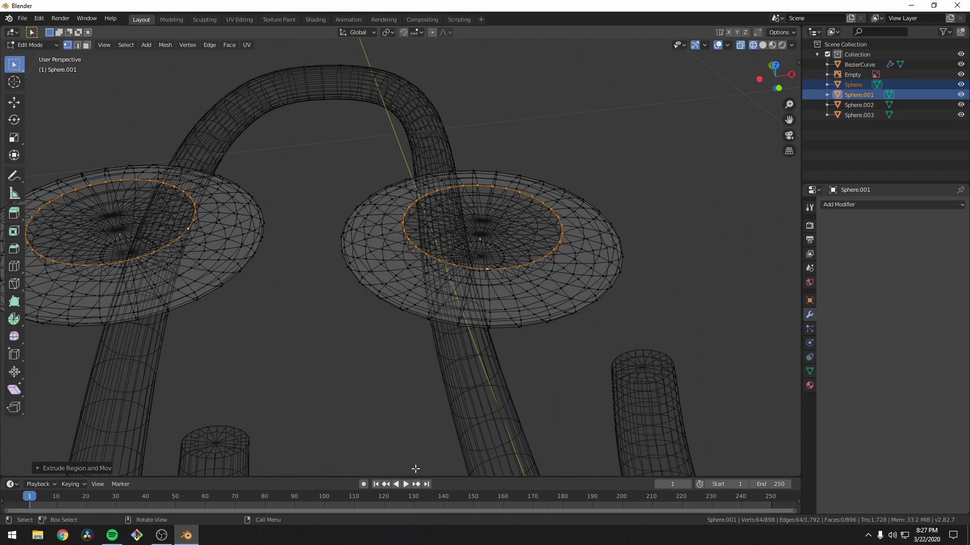
{"action": "left_click", "coordinate": [403, 32]}
{"action": "left_click", "coordinate": [417, 32]}
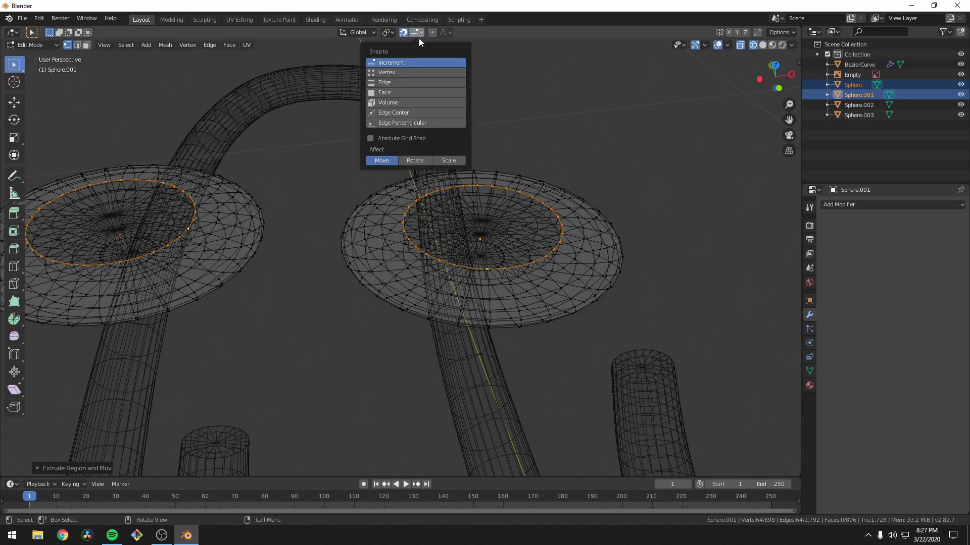
{"action": "left_click", "coordinate": [405, 72]}
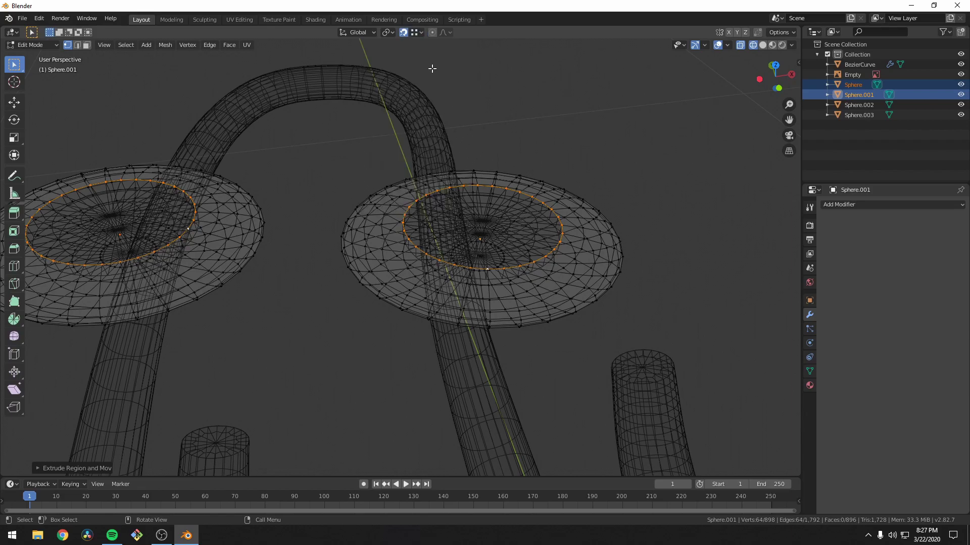
{"action": "scroll", "coordinate": [506, 166], "scroll_direction": "up", "scroll_amount": 4}
{"action": "middle_click_drag", "start_coordinate": [605, 223], "coordinate": [515, 204]}
{"action": "key", "text": "g"}
{"action": "key", "text": "z"}
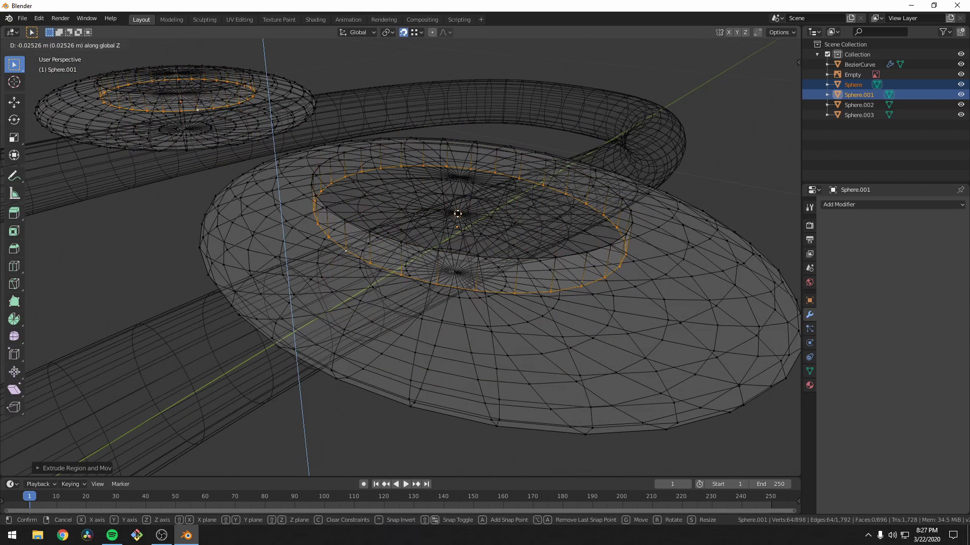
{"action": "left_click", "coordinate": [457, 214]}
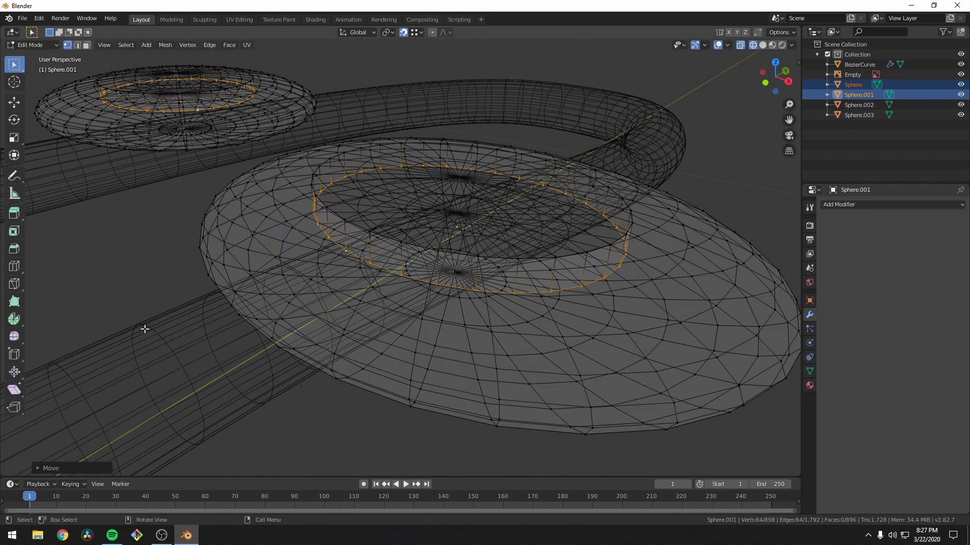
Extrude the sunken rings again and scale them to 0 about Individual Origins
{"action": "key", "text": "e"}
{"action": "right_click", "coordinate": [147, 280]}
{"action": "key", "text": "s"}
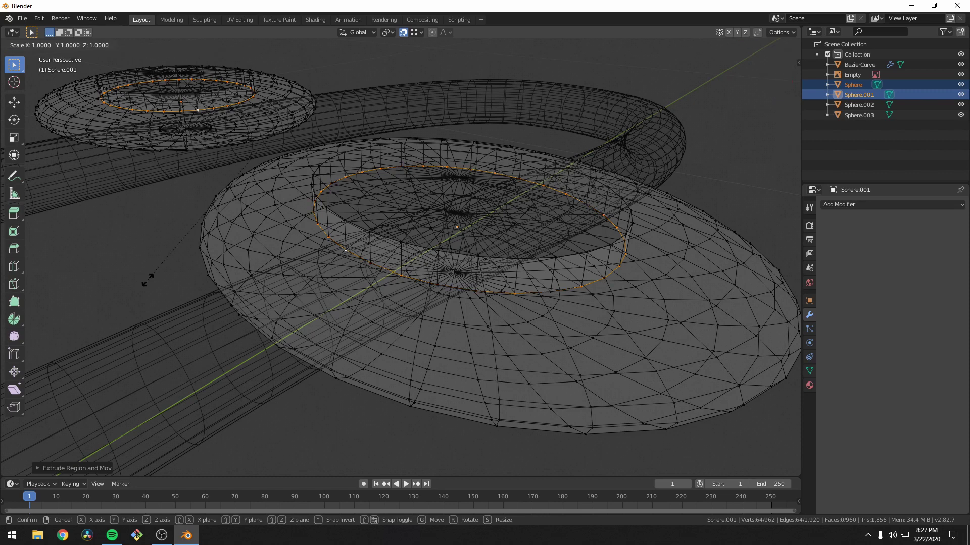
{"action": "key", "text": "0"}
{"action": "right_click", "coordinate": [148, 280]}
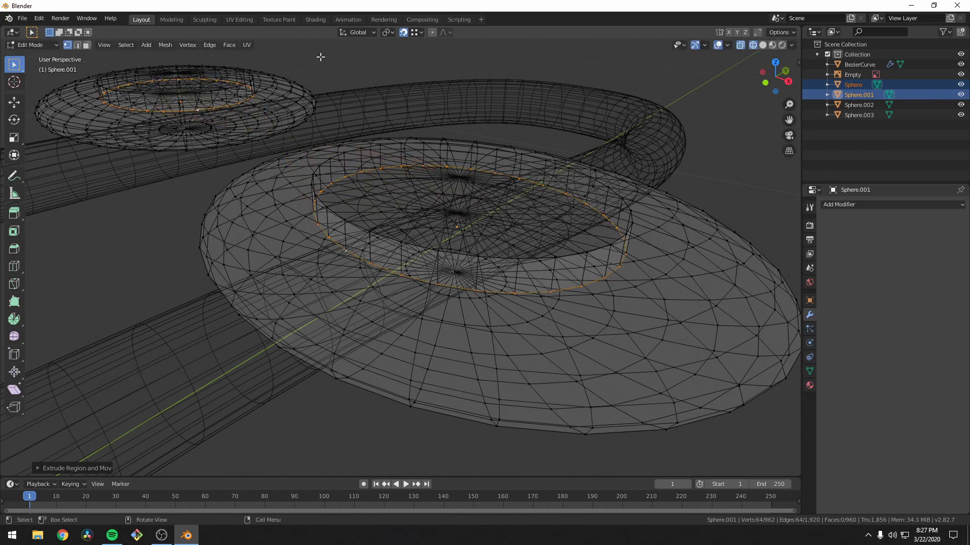
{"action": "left_click", "coordinate": [367, 33]}
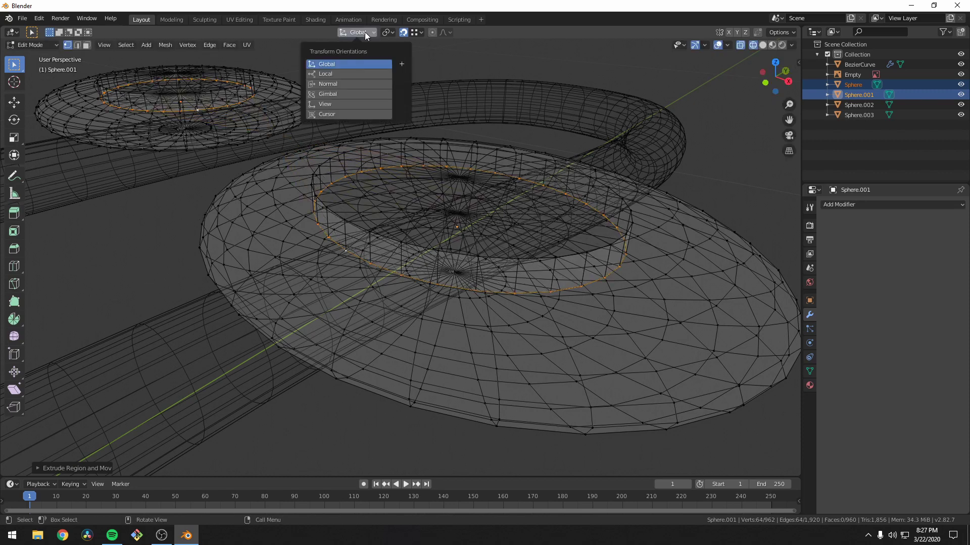
{"action": "left_click", "coordinate": [385, 33]}
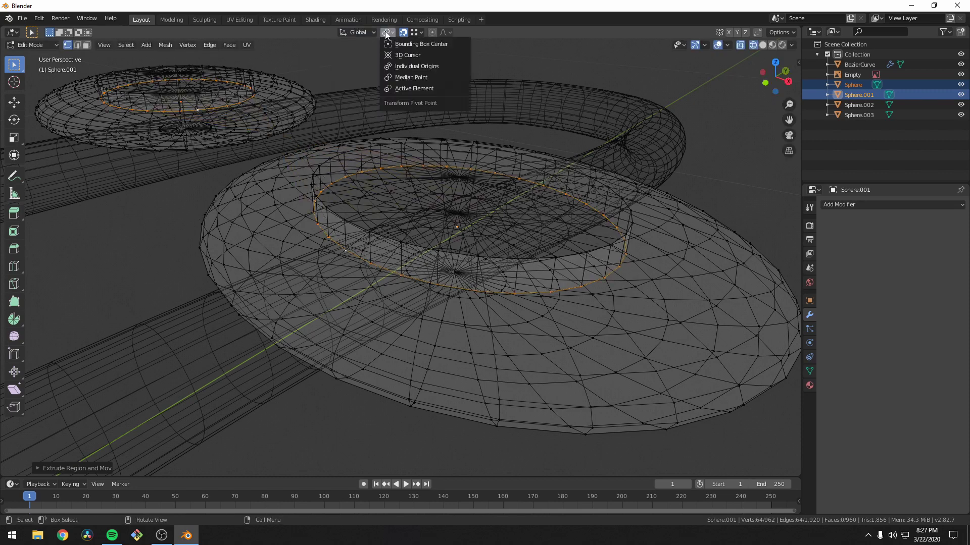
{"action": "left_click", "coordinate": [396, 66]}
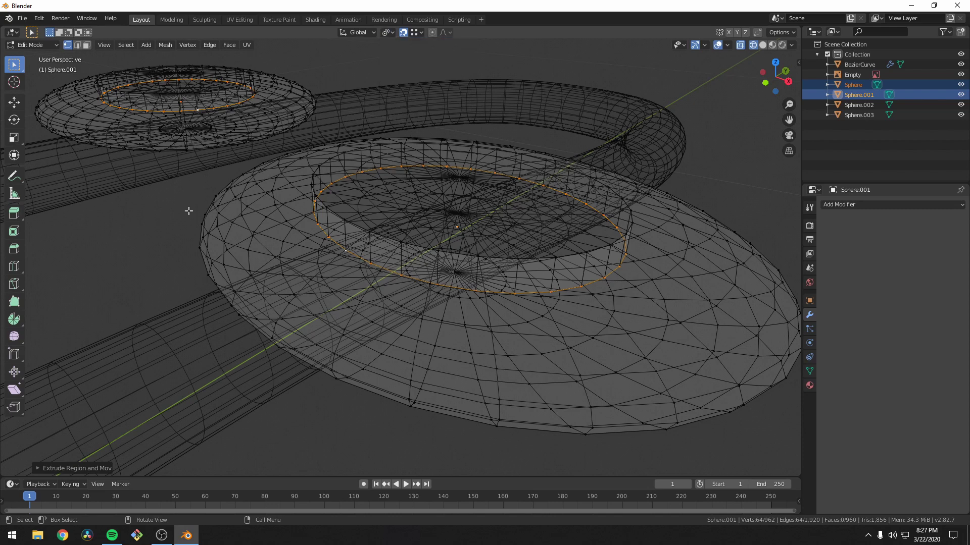
{"action": "key", "text": "s"}
{"action": "key", "text": "0"}
{"action": "key", "text": "Return"}
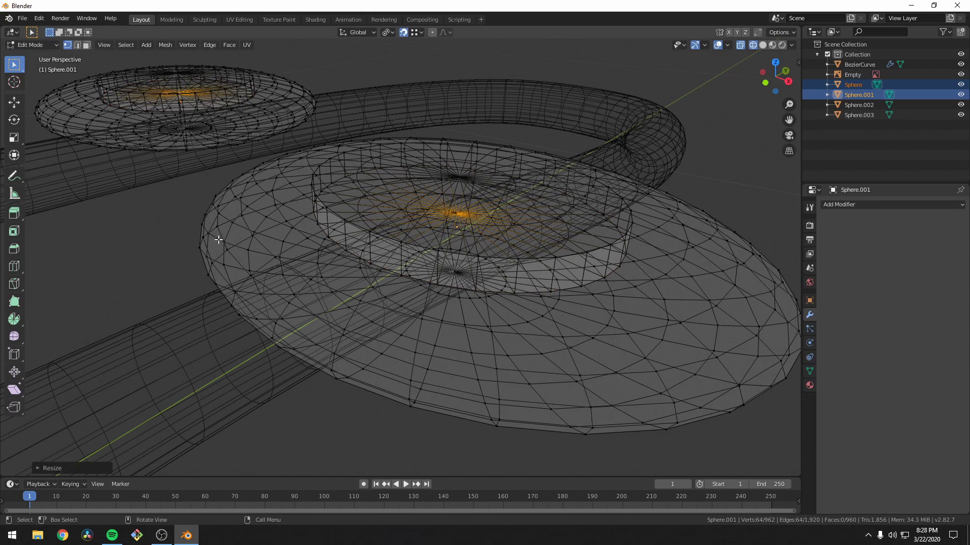
Merge the outer eye discs' vertices by distance and return to Object Mode
{"action": "key", "text": "a"}
{"action": "right_click", "coordinate": [158, 275]}
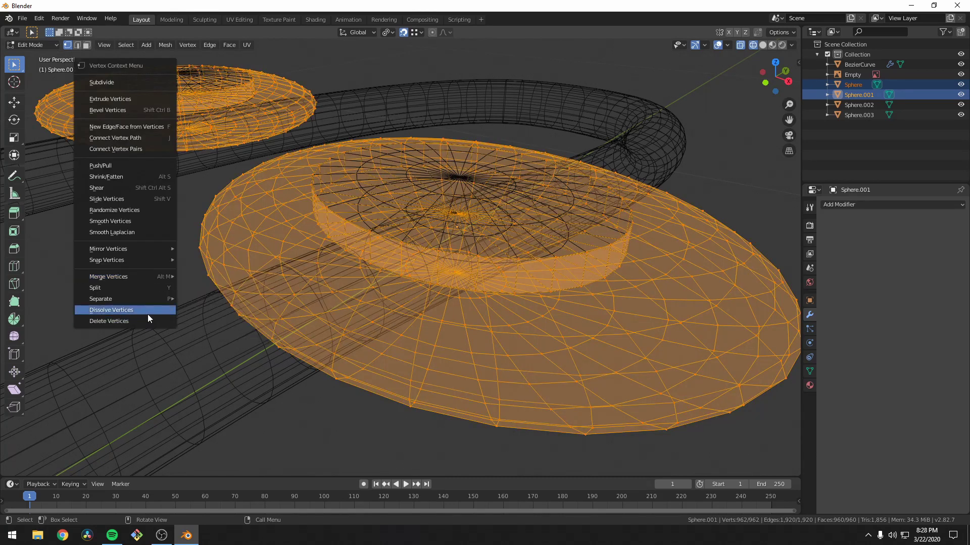
{"action": "mouse_move", "coordinate": [138, 276]}
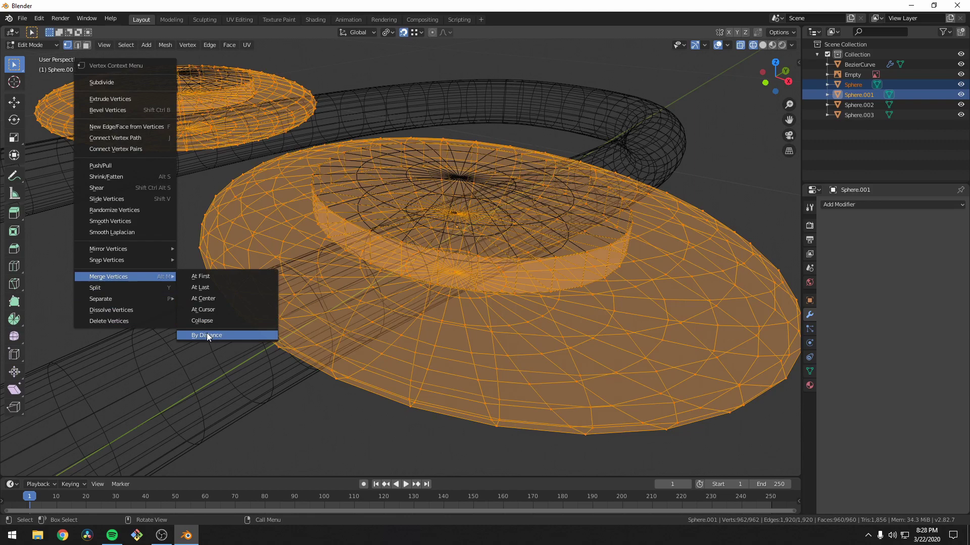
{"action": "left_click", "coordinate": [207, 336]}
{"action": "key", "text": "Tab"}
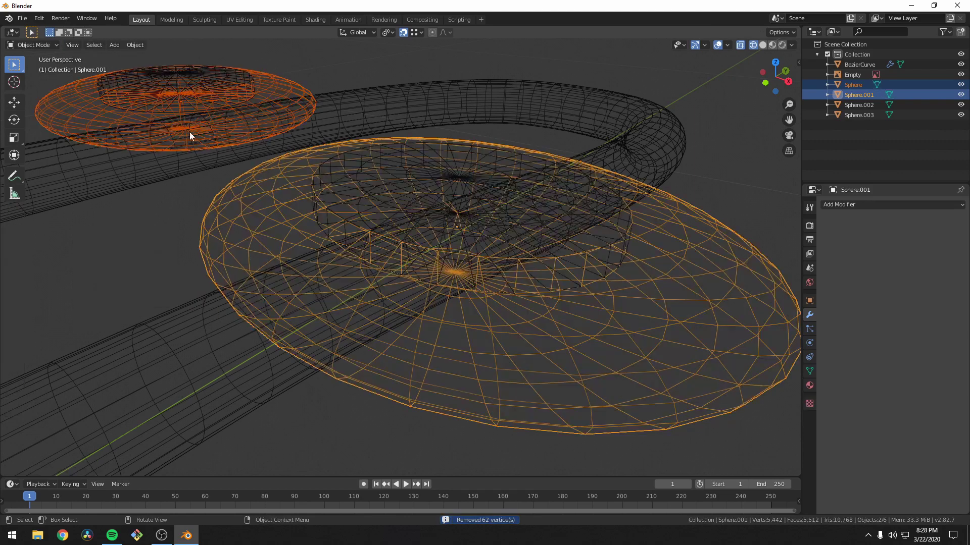
Select inner discs Sphere.002 and Sphere.003 and delete all their vertices
{"action": "left_click", "coordinate": [177, 77]}
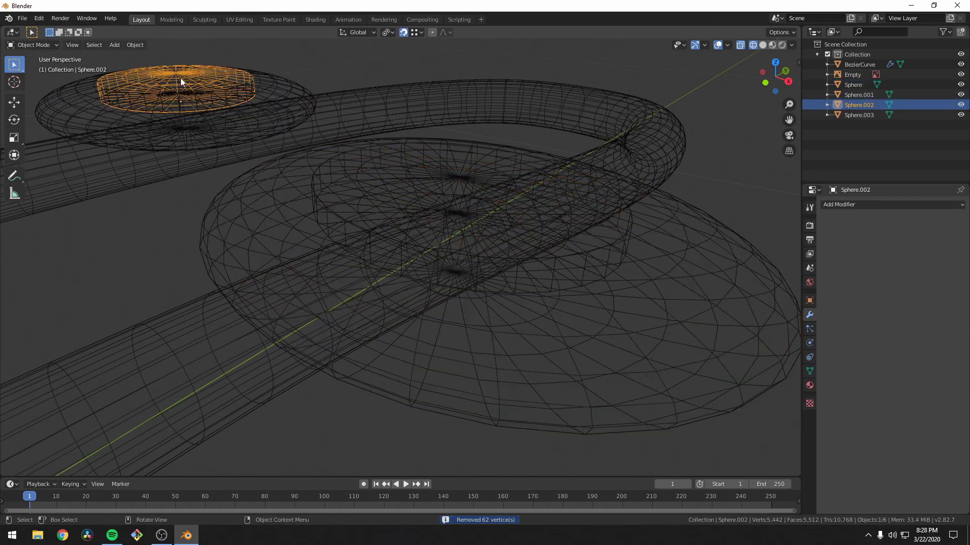
{"action": "left_click", "coordinate": [447, 176], "text": "shift"}
{"action": "key", "text": "Tab"}
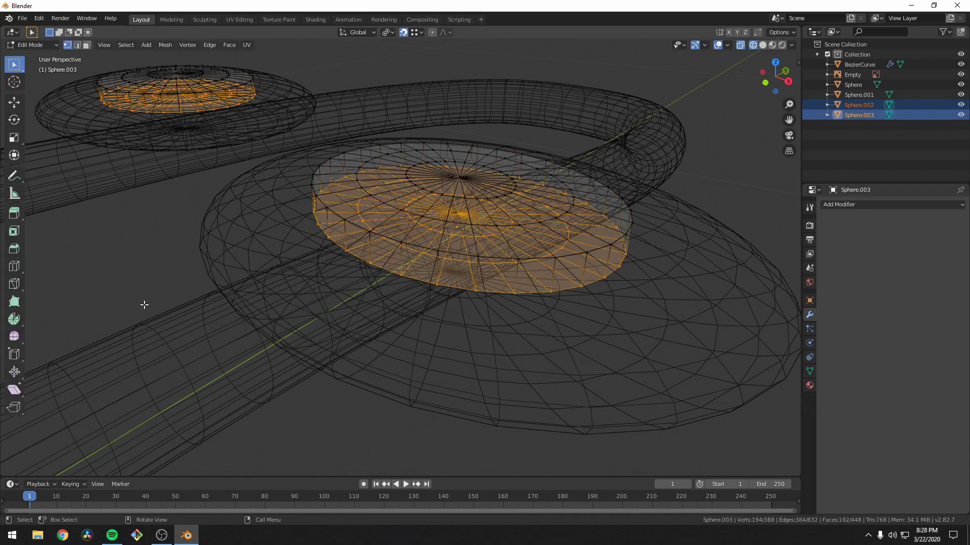
{"action": "key", "text": "a"}
{"action": "right_click", "coordinate": [144, 305]}
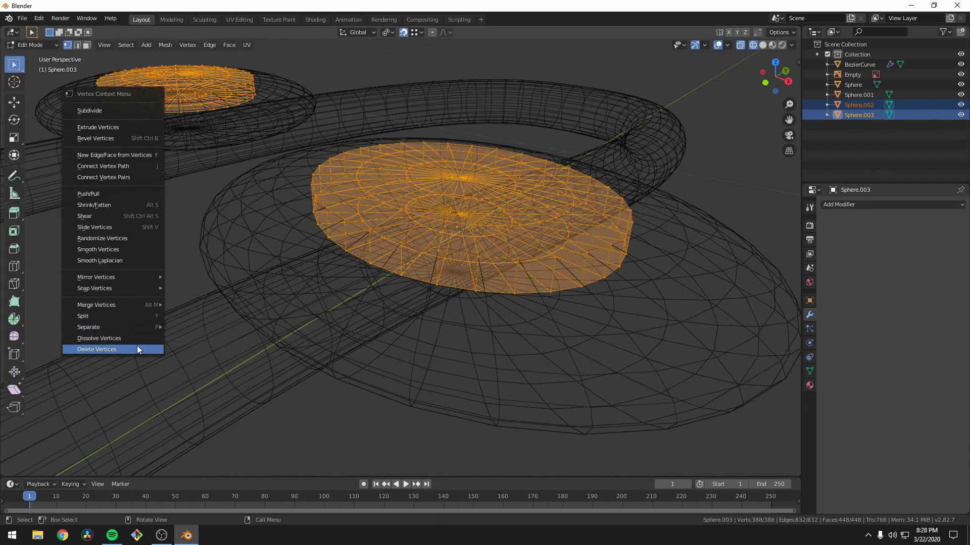
{"action": "left_click", "coordinate": [137, 348]}
Undo the deletion and merge the inner discs' vertices by distance instead
{"action": "key", "text": "ctrl+z"}
{"action": "right_click", "coordinate": [131, 298]}
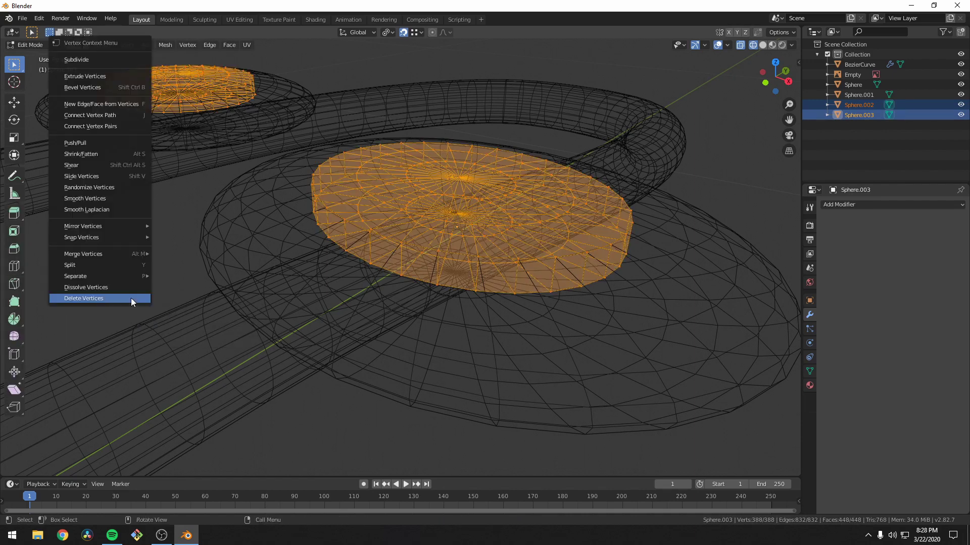
{"action": "mouse_move", "coordinate": [112, 253]}
{"action": "left_click", "coordinate": [182, 290]}
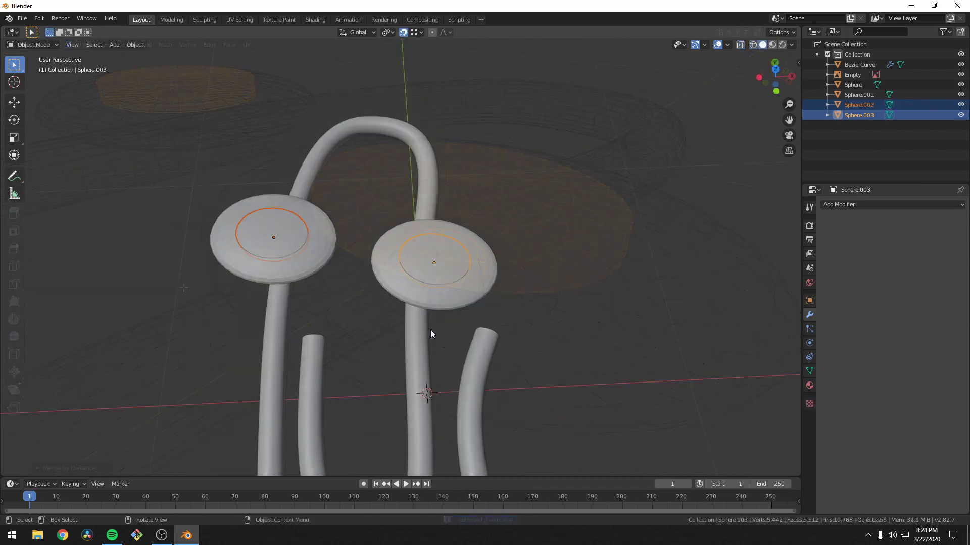
{"action": "middle_click_drag", "start_coordinate": [430, 331], "coordinate": [461, 251]}
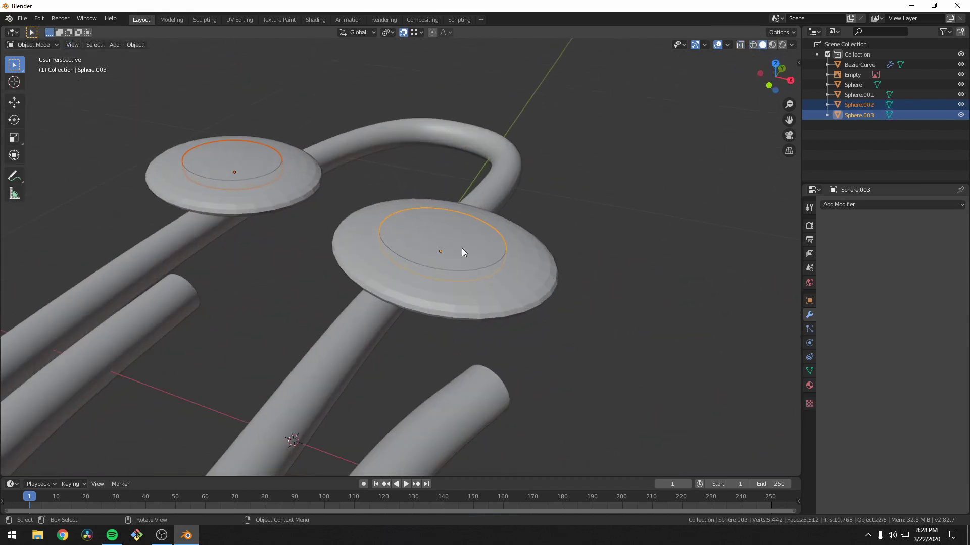
Add Edge Split and Subdivision Surface modifiers to Sphere.003
{"action": "left_click", "coordinate": [848, 204]}
{"action": "left_click", "coordinate": [466, 256]}
{"action": "left_click", "coordinate": [845, 204]}
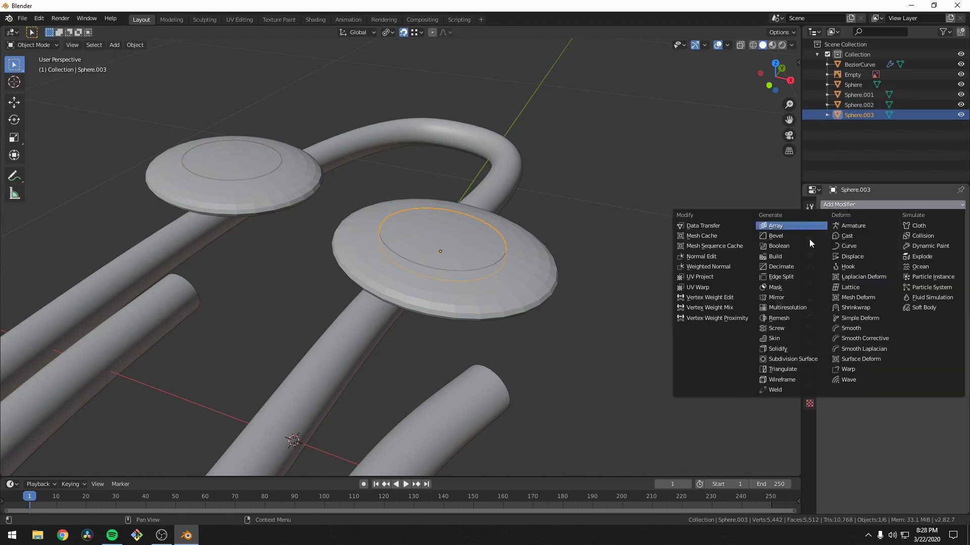
{"action": "left_click", "coordinate": [798, 279]}
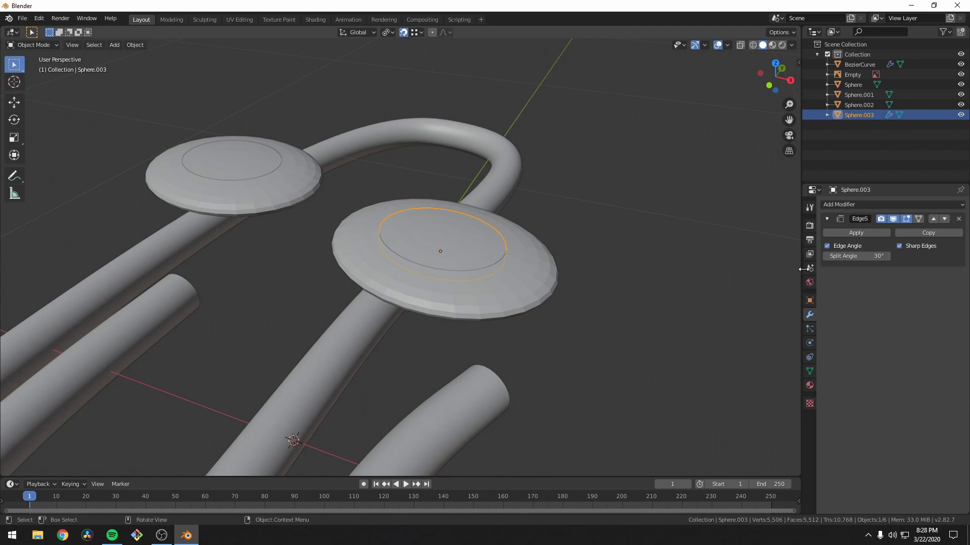
{"action": "left_click", "coordinate": [853, 206]}
{"action": "left_click", "coordinate": [793, 358]}
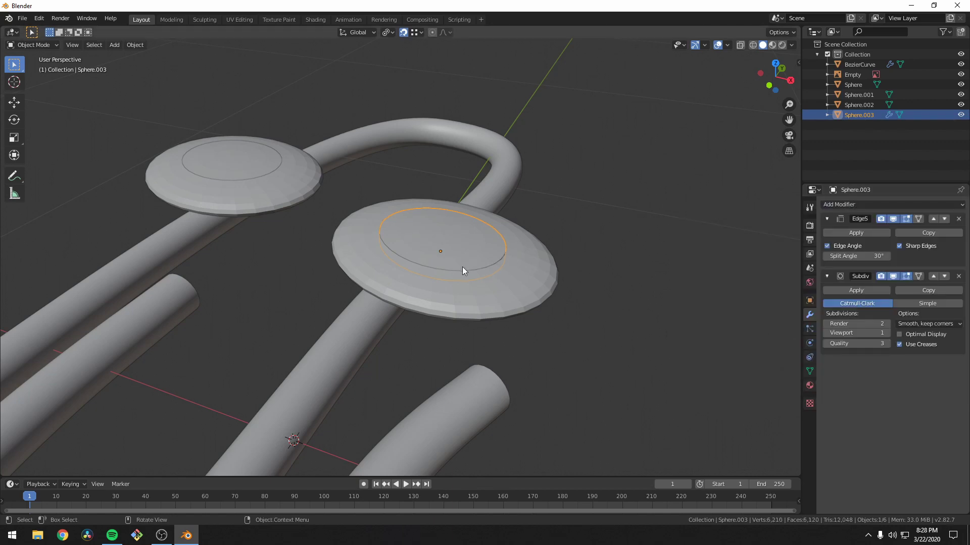
Add the other three eye discs to the selection, keeping Sphere.003 active
{"action": "left_click", "coordinate": [404, 276], "text": "shift"}
{"action": "left_click", "coordinate": [249, 168], "text": "shift"}
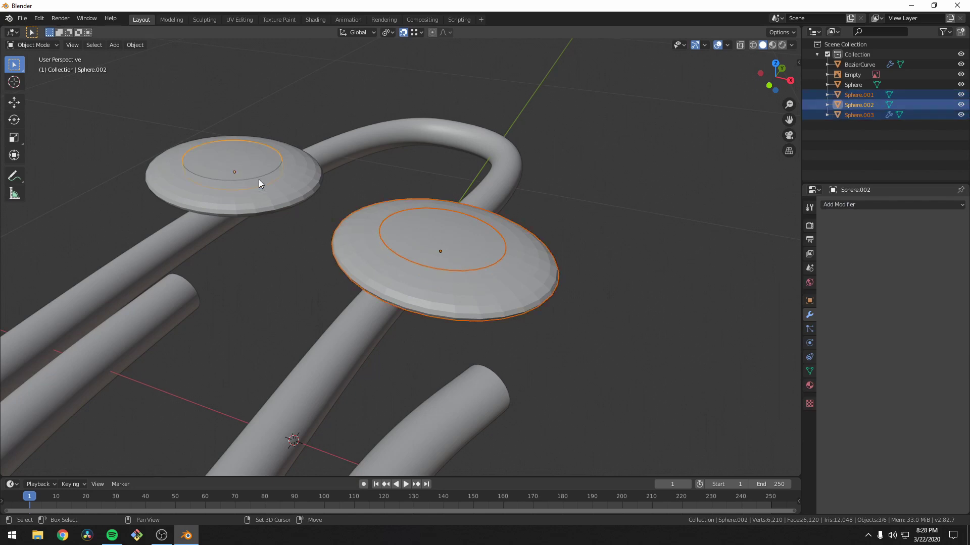
{"action": "left_click", "coordinate": [271, 197], "text": "shift"}
{"action": "left_click", "coordinate": [469, 243], "text": "shift"}
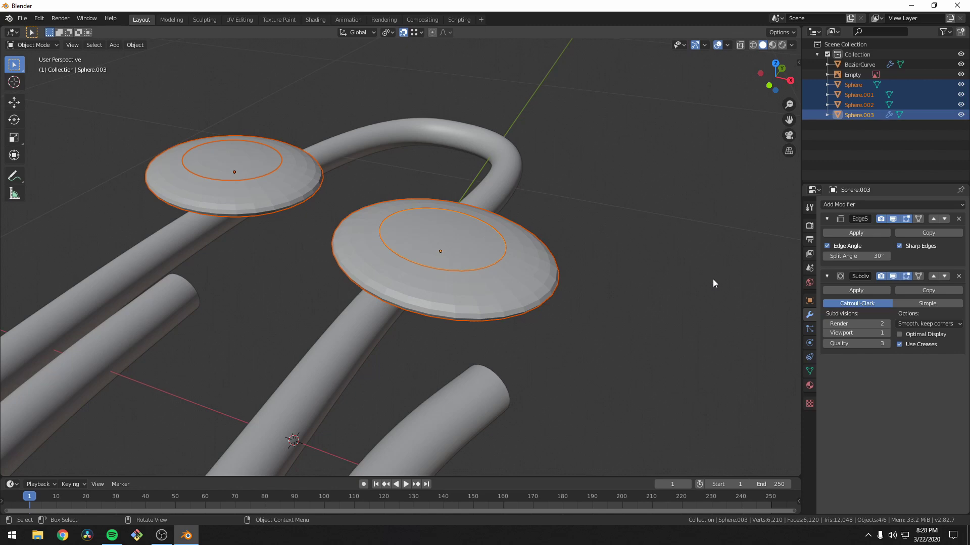
Link Sphere.003's Edge Split and Subdivision Surface modifiers to the other three discs via Ctrl+L
{"action": "key", "text": "ctrl+l"}
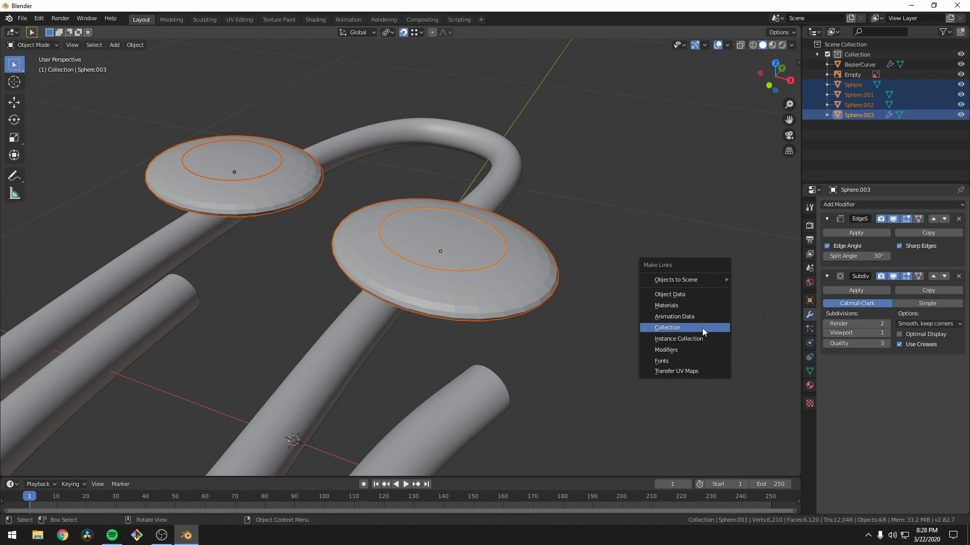
{"action": "left_click", "coordinate": [701, 348]}
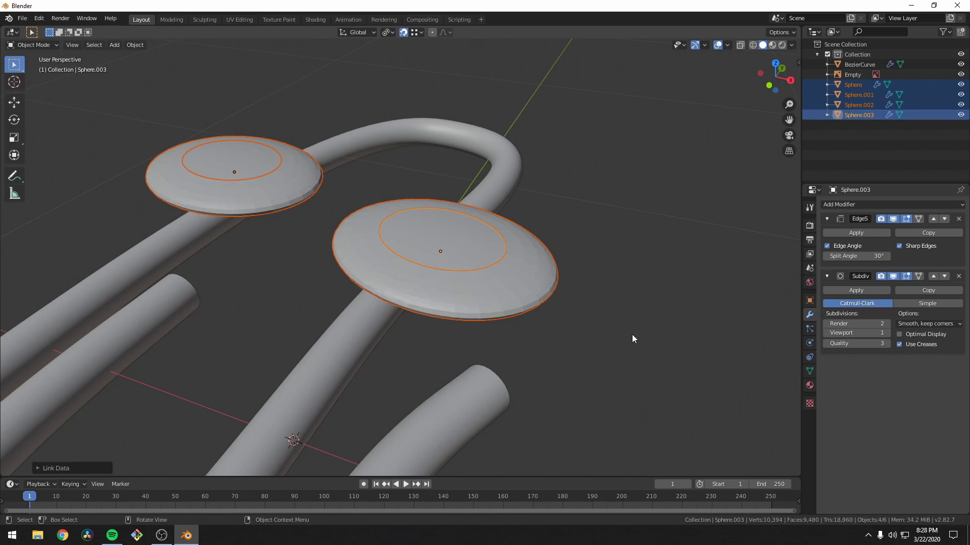
{"action": "scroll", "coordinate": [636, 338], "scroll_direction": "up", "scroll_amount": 5}
{"action": "scroll", "coordinate": [766, 338], "scroll_direction": "down", "scroll_amount": 3}
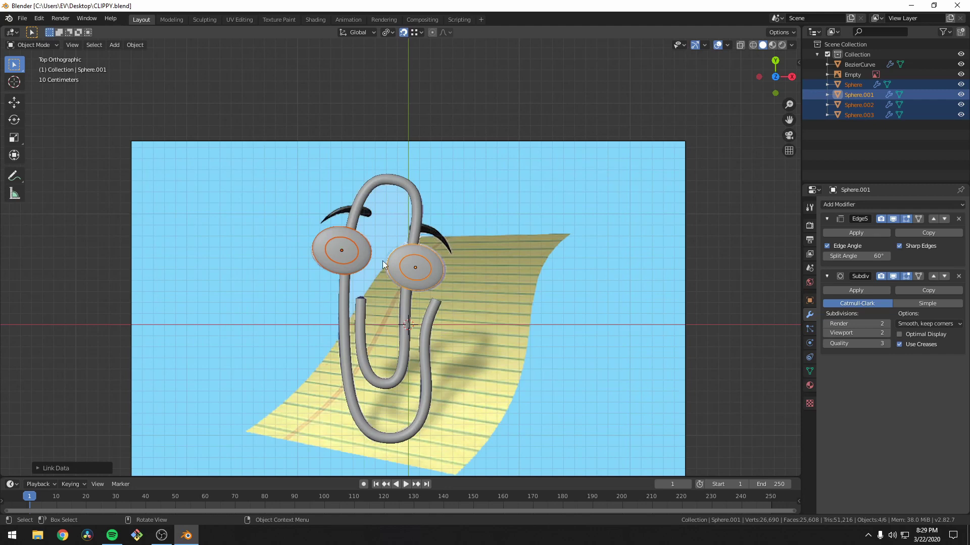
{"action": "scroll", "coordinate": [383, 261], "scroll_direction": "up", "scroll_amount": 6}
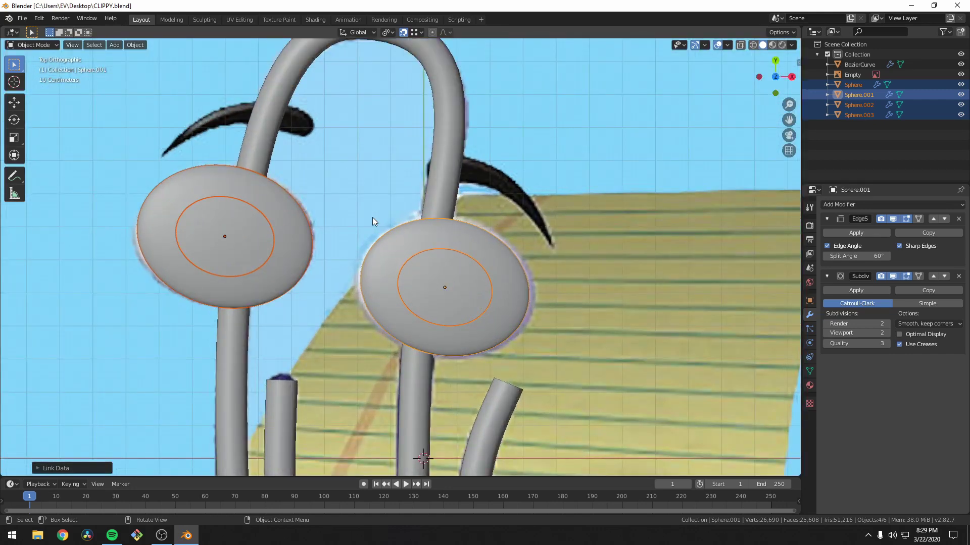
Add a UV sphere, rotate it 90° about Y, and scale it down
{"action": "key", "text": "shift+a"}
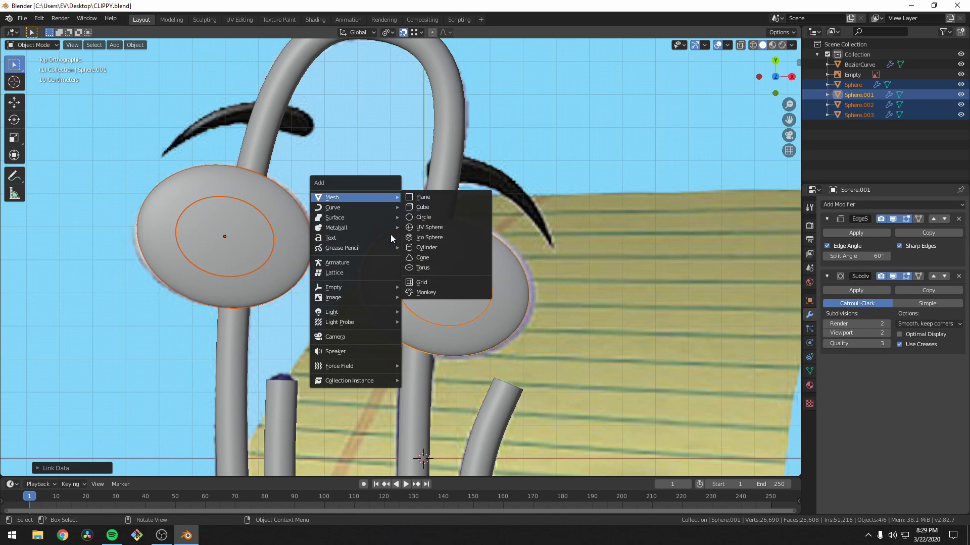
{"action": "mouse_move", "coordinate": [346, 227]}
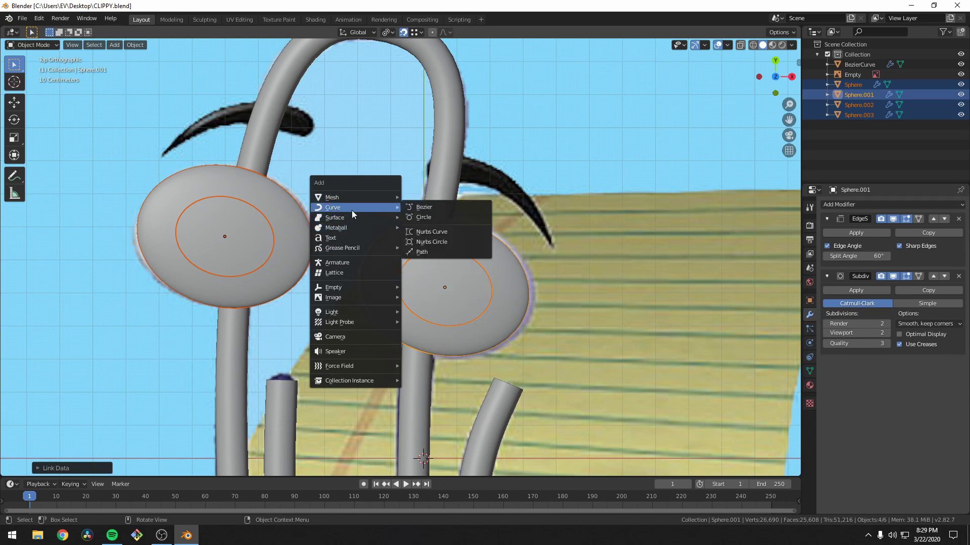
{"action": "mouse_move", "coordinate": [361, 199]}
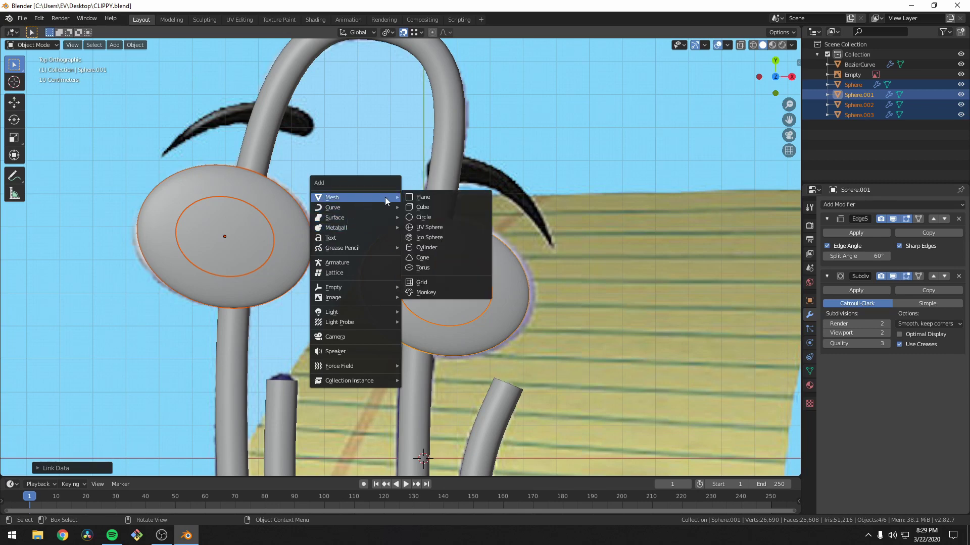
{"action": "left_click", "coordinate": [437, 228]}
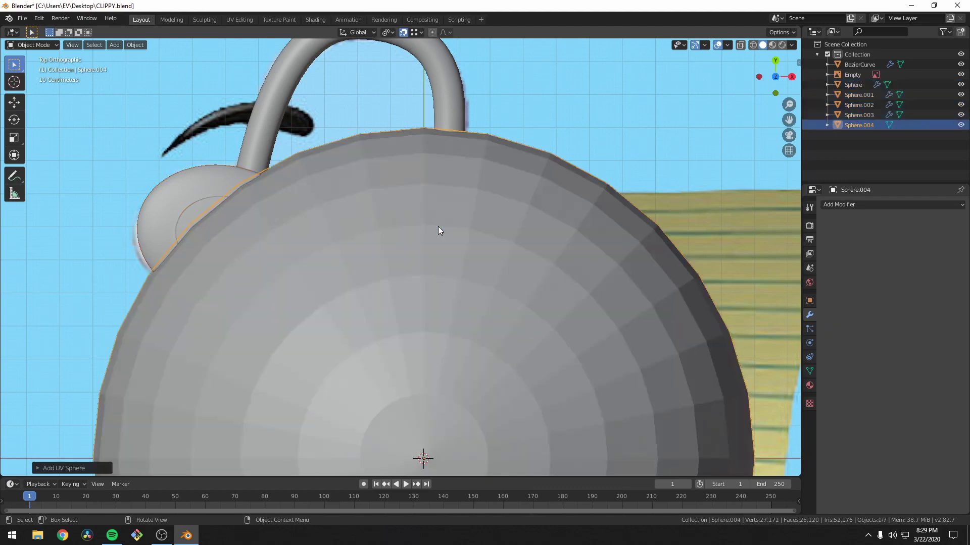
{"action": "scroll", "coordinate": [438, 226], "scroll_direction": "down", "scroll_amount": 4}
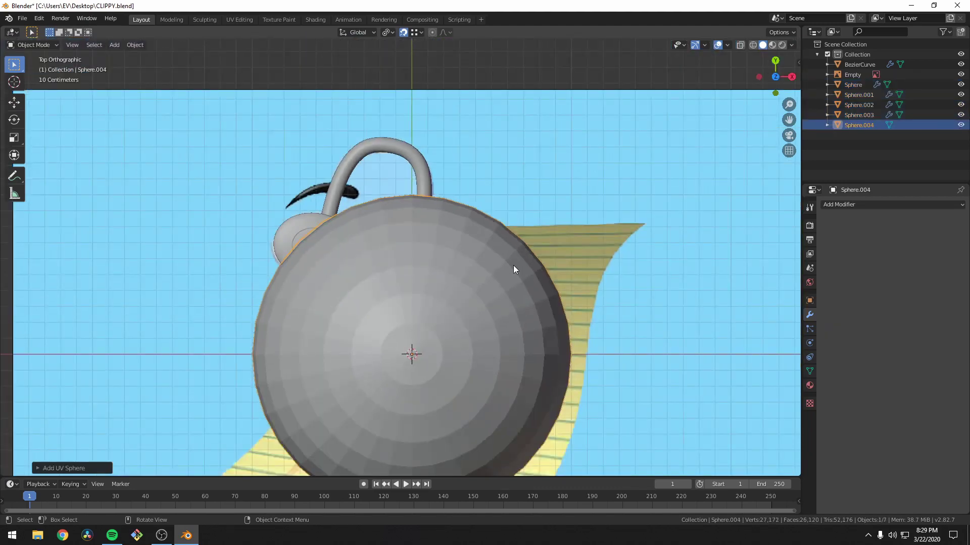
{"action": "type", "text": "r"}
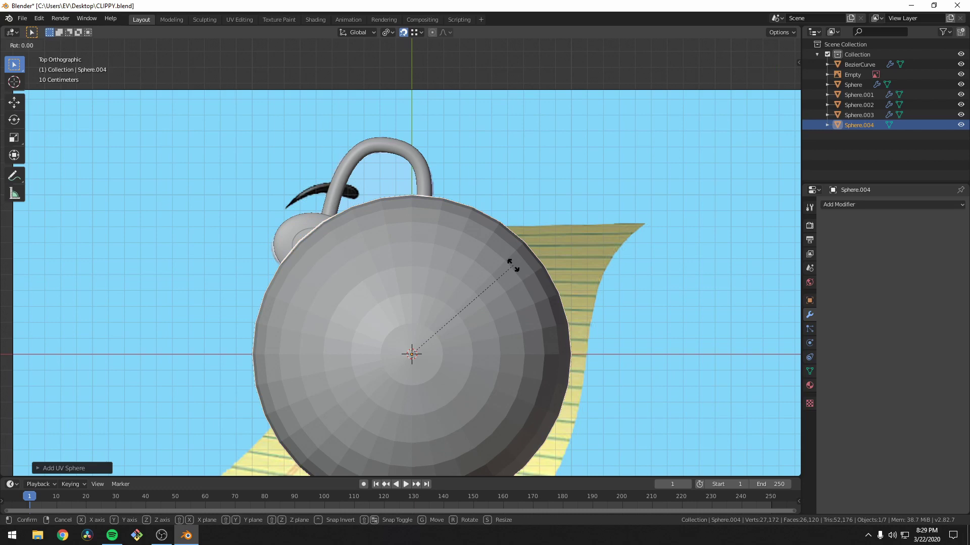
{"action": "type", "text": "y90"}
{"action": "key", "text": "Return"}
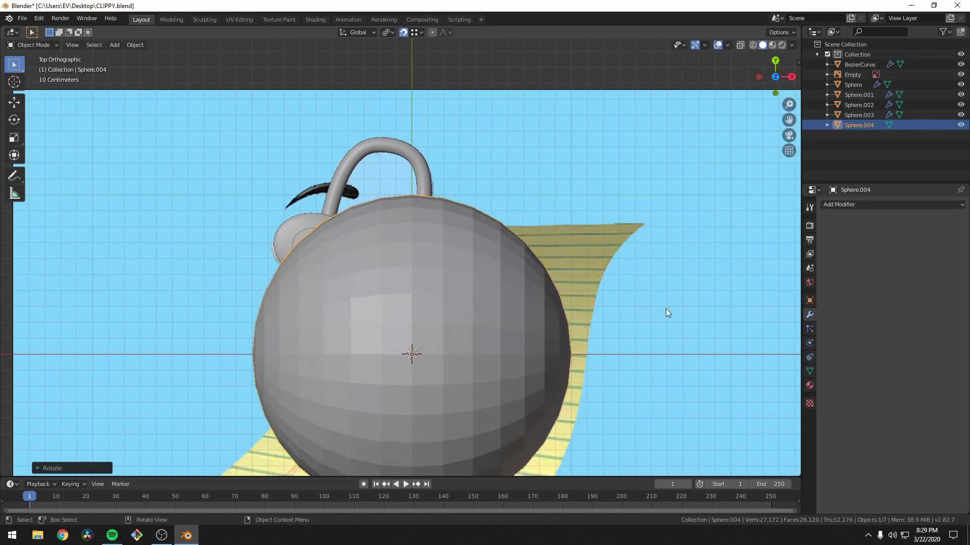
{"action": "key", "text": "Tab"}
{"action": "key", "text": "Tab"}
{"action": "key", "text": "s"}
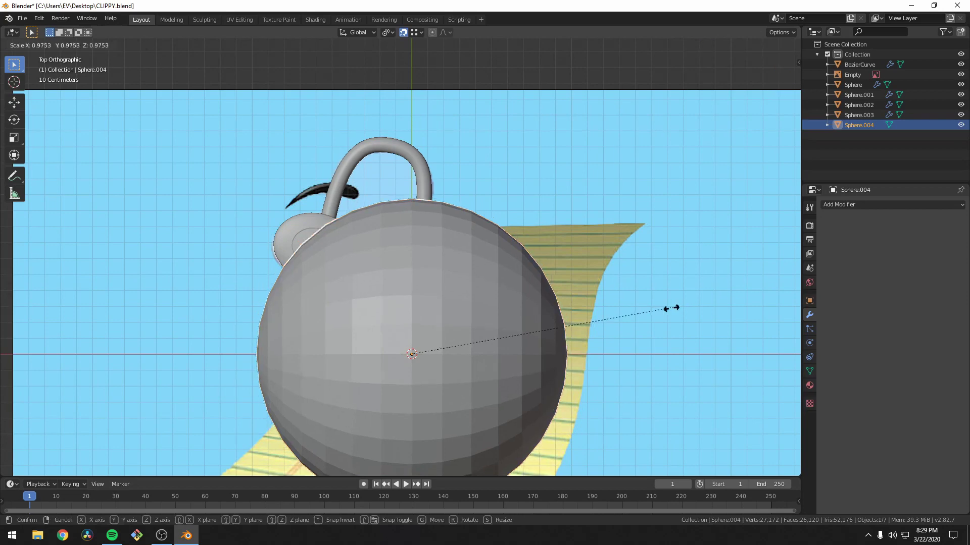
{"action": "left_click", "coordinate": [438, 345]}
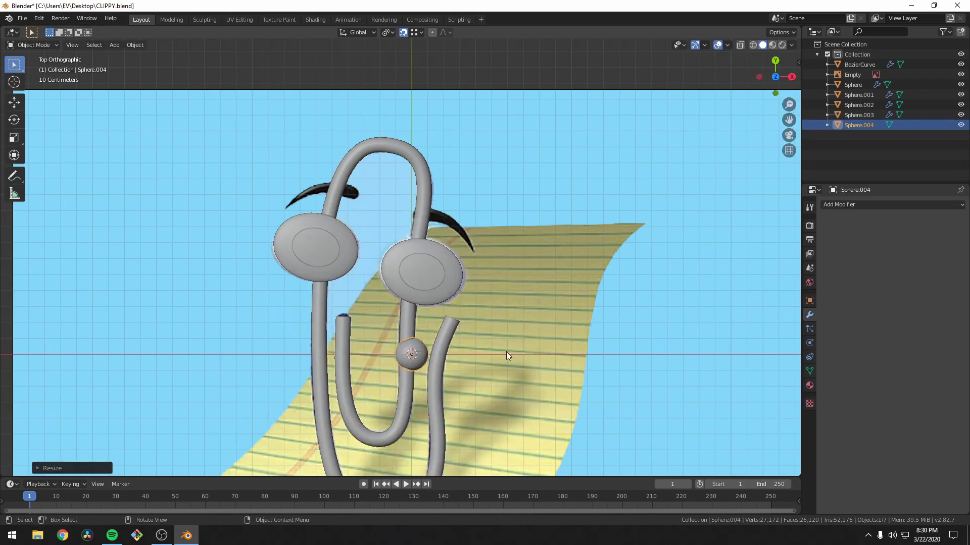
In wireframe view, shrink the sphere to about 0.4 and place it at the right eyebrow's inner end
{"action": "key", "text": "z"}
{"action": "left_click", "coordinate": [430, 359]}
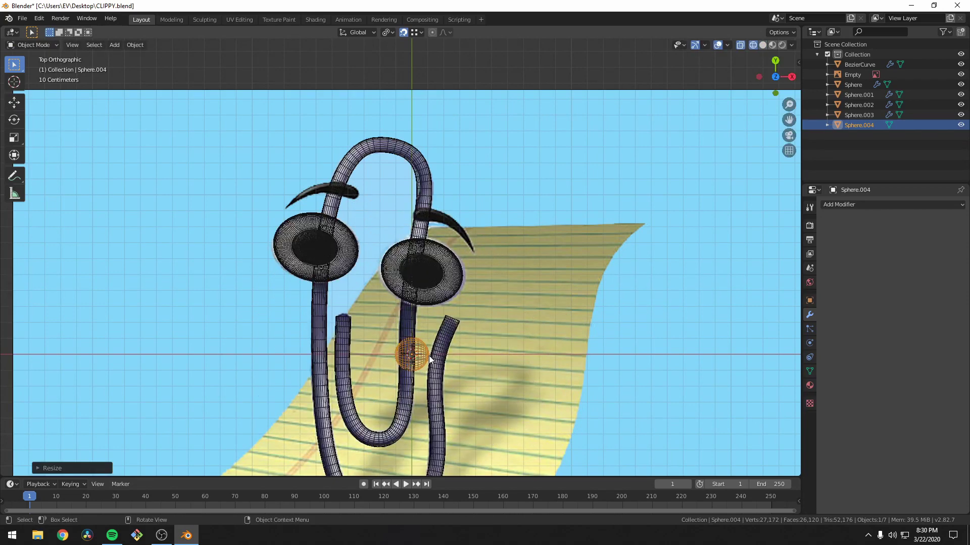
{"action": "scroll", "coordinate": [430, 358], "scroll_direction": "up", "scroll_amount": 4}
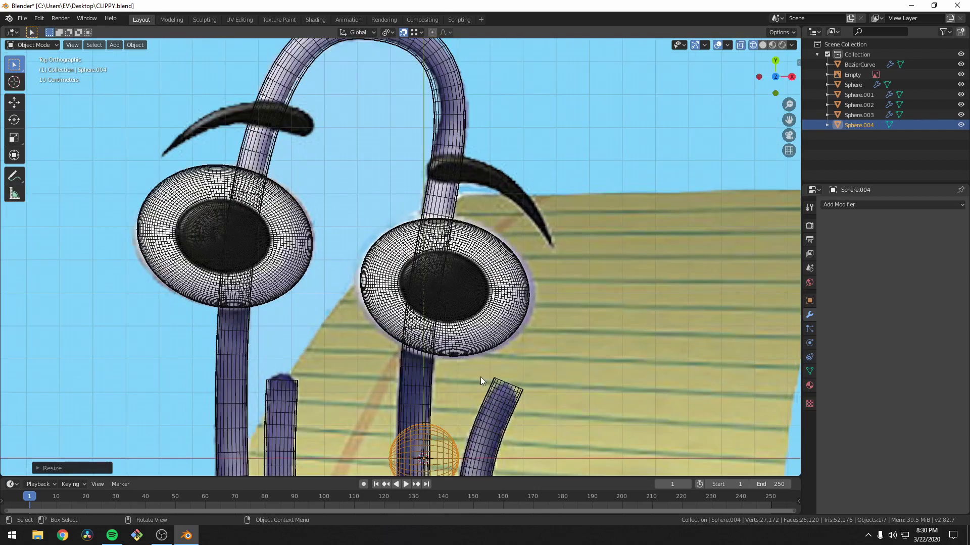
{"action": "key", "text": "g"}
{"action": "left_click", "coordinate": [489, 86]}
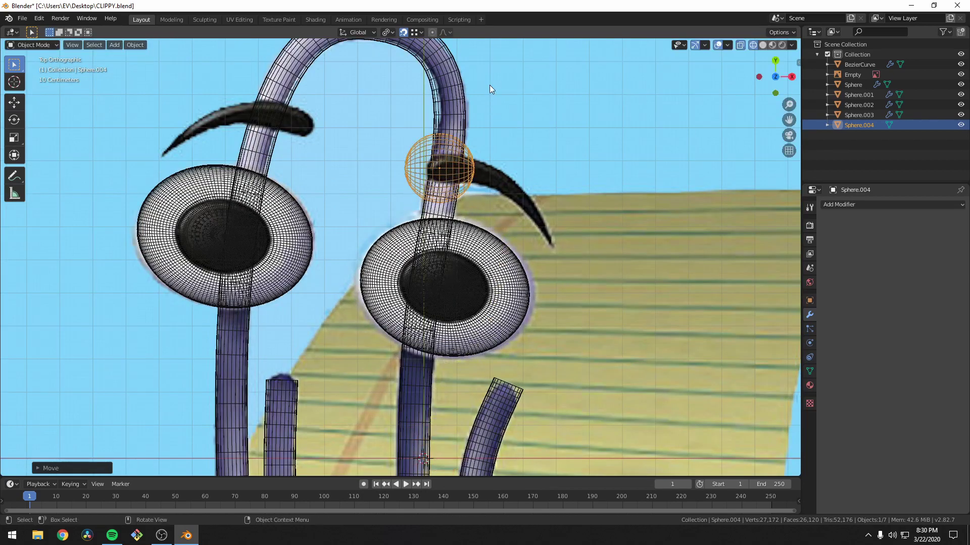
{"action": "key", "text": "s"}
{"action": "left_click", "coordinate": [489, 138]}
{"action": "scroll", "coordinate": [489, 137], "scroll_direction": "up", "scroll_amount": 6}
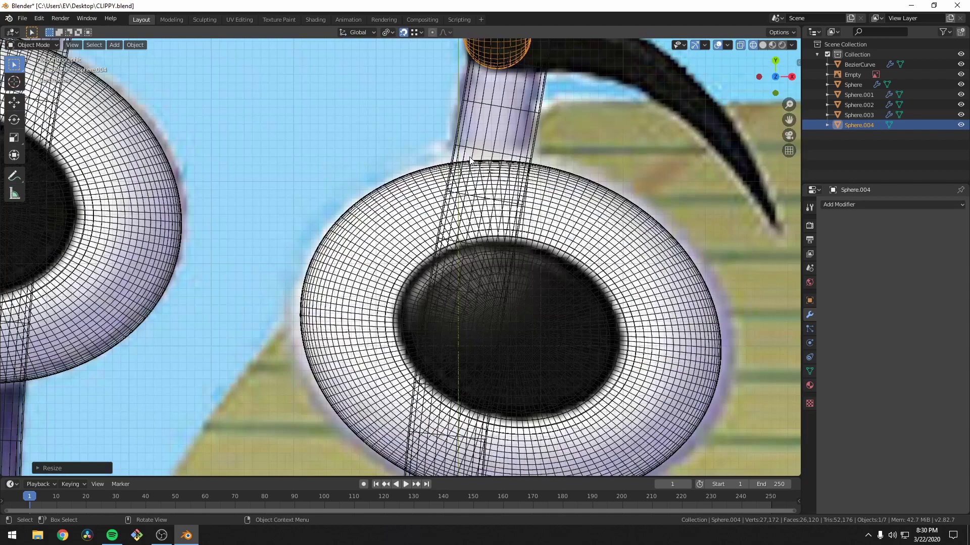
{"action": "key", "text": "g"}
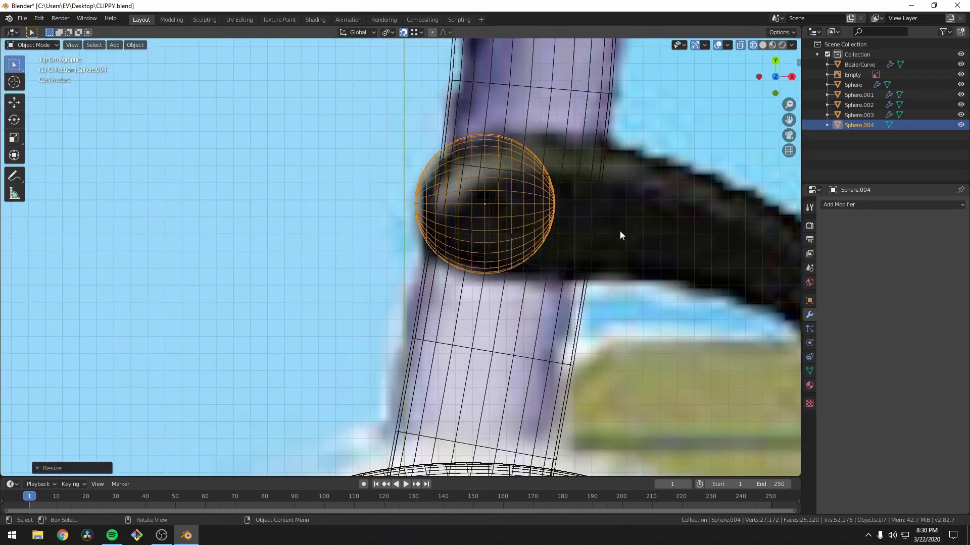
{"action": "left_click", "coordinate": [623, 238]}
{"action": "scroll", "coordinate": [628, 236], "scroll_direction": "down", "scroll_amount": 7}
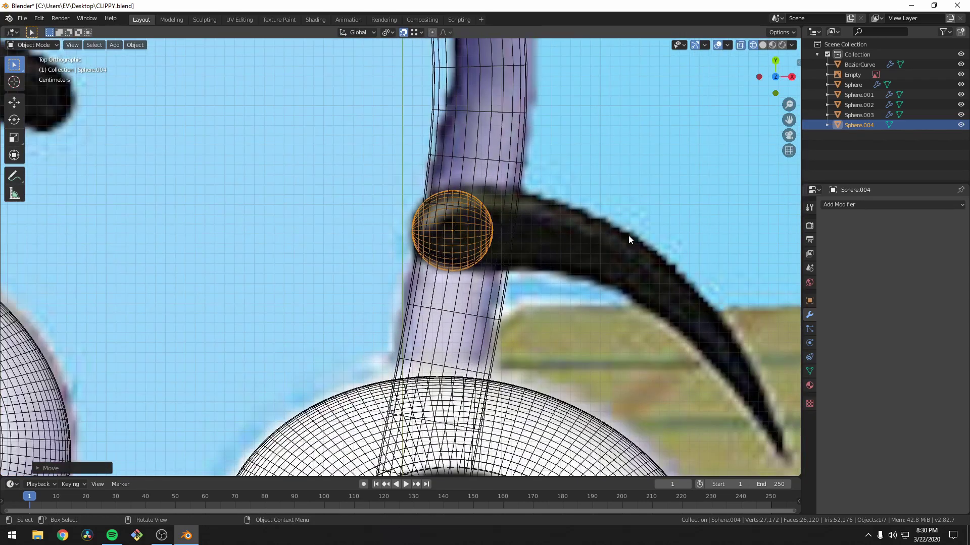
{"action": "scroll", "coordinate": [628, 236], "scroll_direction": "up", "scroll_amount": 3}
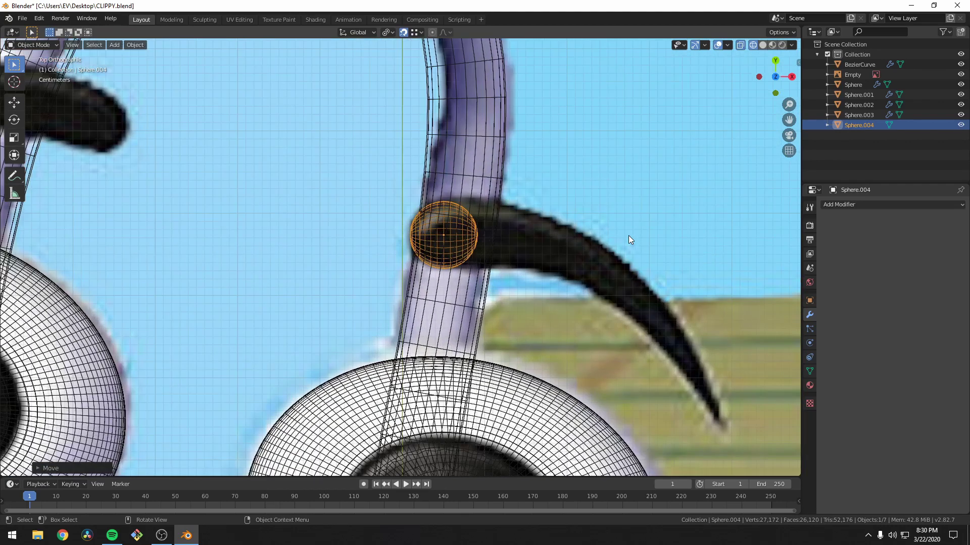
Collapse and delete Sphere.004's right half, then select and extrude its open rim
{"action": "key", "text": "Tab"}
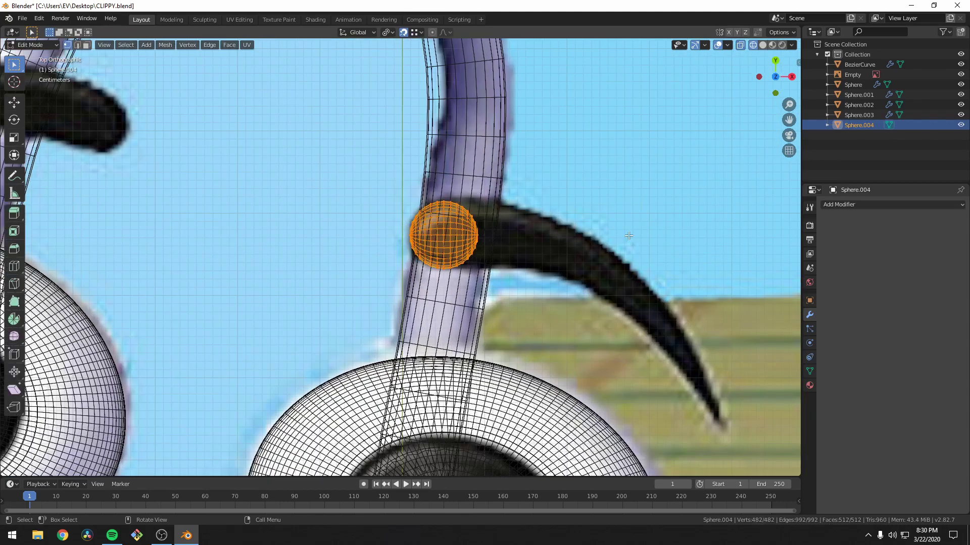
{"action": "left_click", "coordinate": [577, 235]}
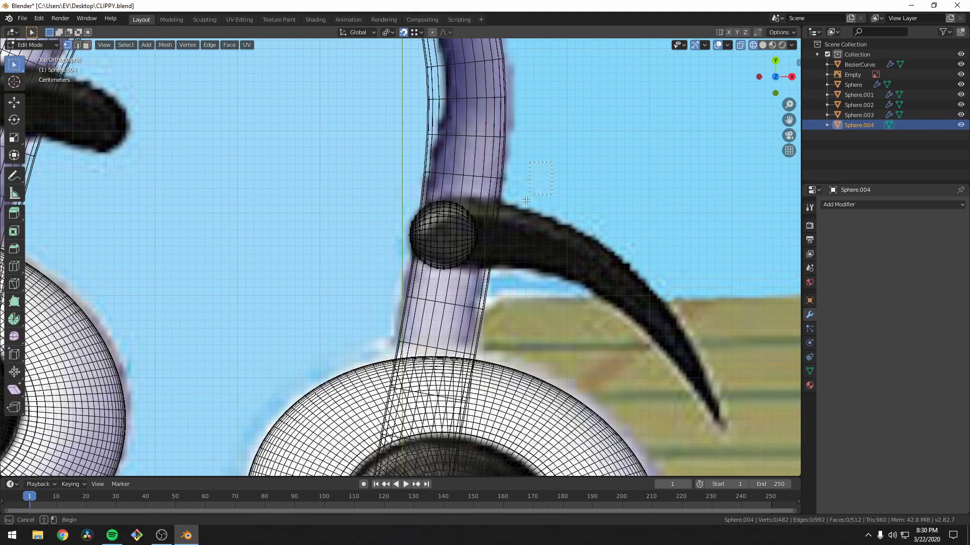
{"action": "left_click_drag", "start_coordinate": [552, 162], "coordinate": [448, 313]}
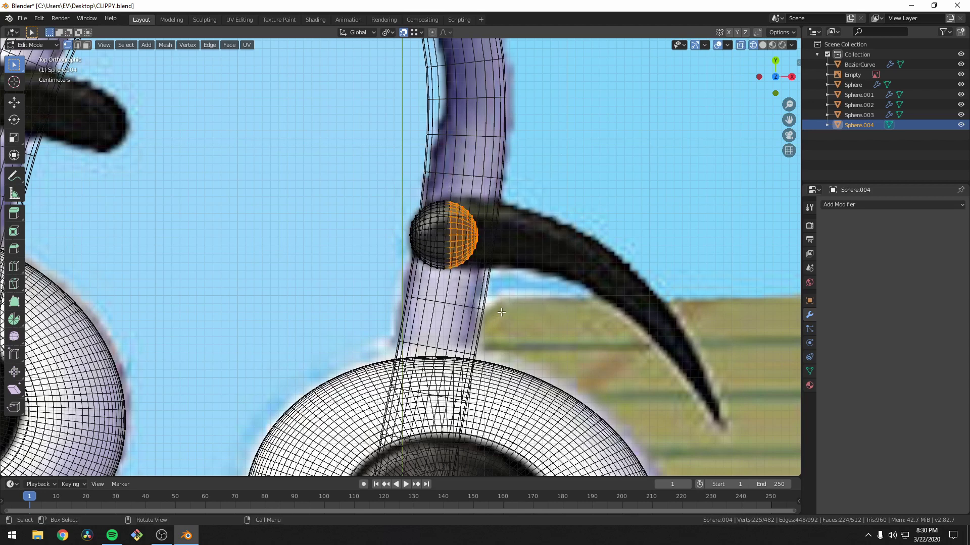
{"action": "key", "text": "s"}
{"action": "key", "text": "0"}
{"action": "key", "text": "Return"}
{"action": "key", "text": "x"}
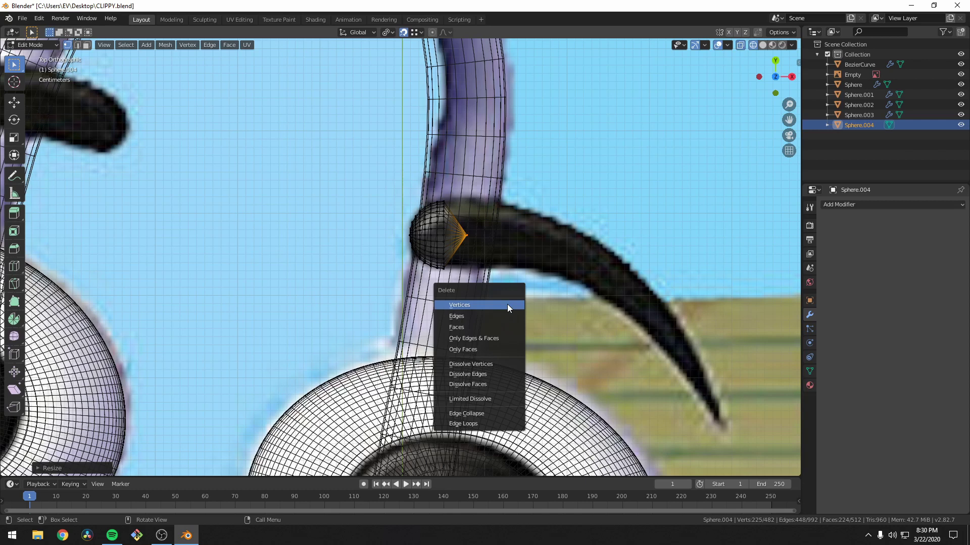
{"action": "left_click", "coordinate": [507, 304]}
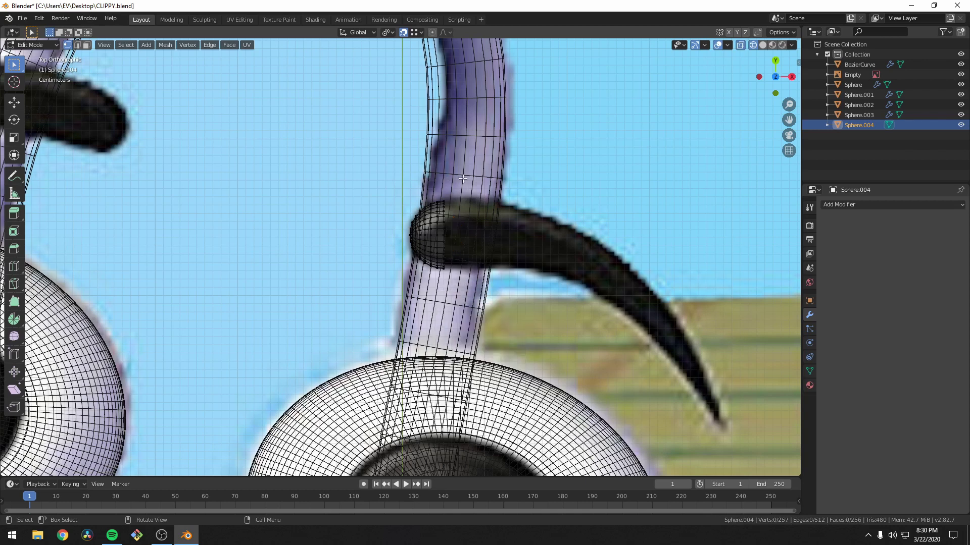
{"action": "left_click_drag", "start_coordinate": [468, 178], "coordinate": [442, 278]}
{"action": "key", "text": "e"}
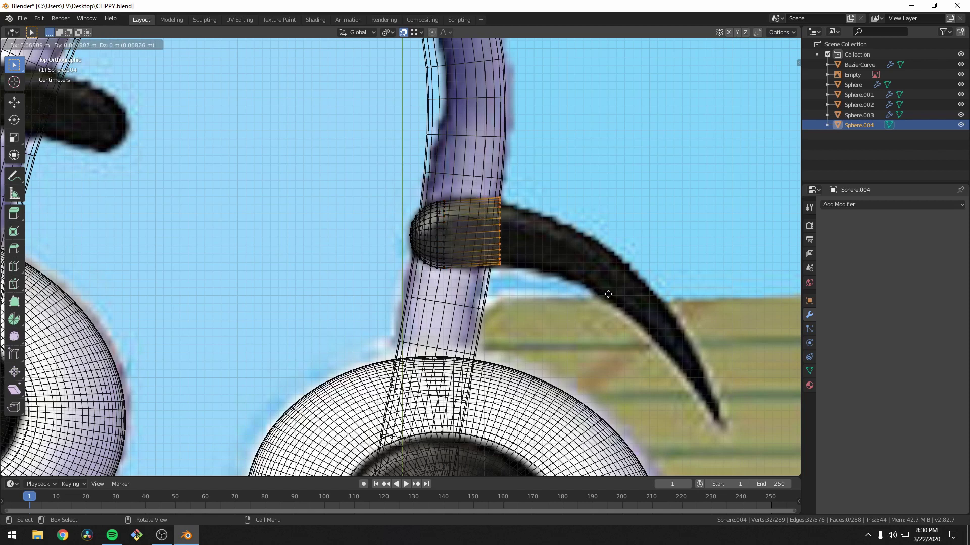
Place the first extruded ring along the brow, rotated, slightly shrunk and repositioned on the curve
{"action": "left_click", "coordinate": [614, 299]}
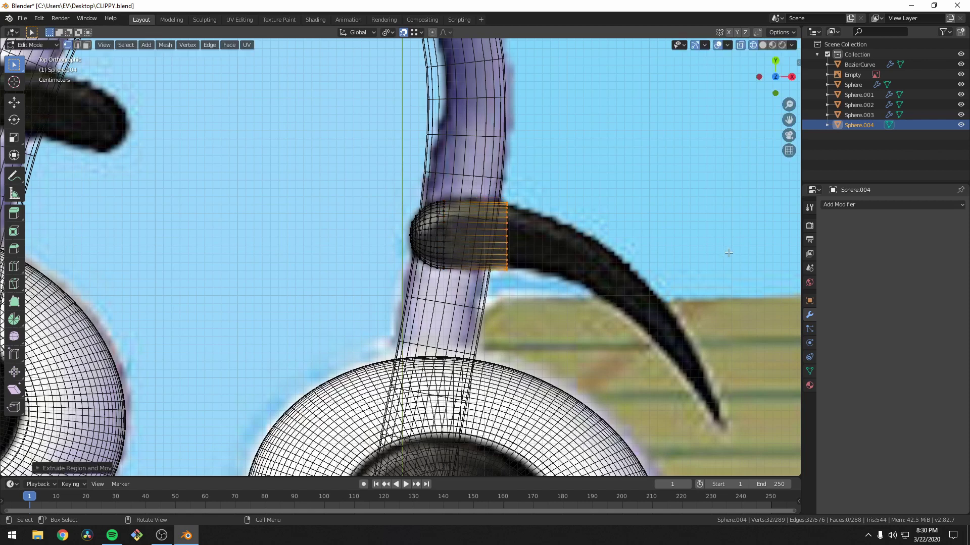
{"action": "key", "text": "r"}
{"action": "left_click", "coordinate": [723, 294]}
{"action": "key", "text": "s"}
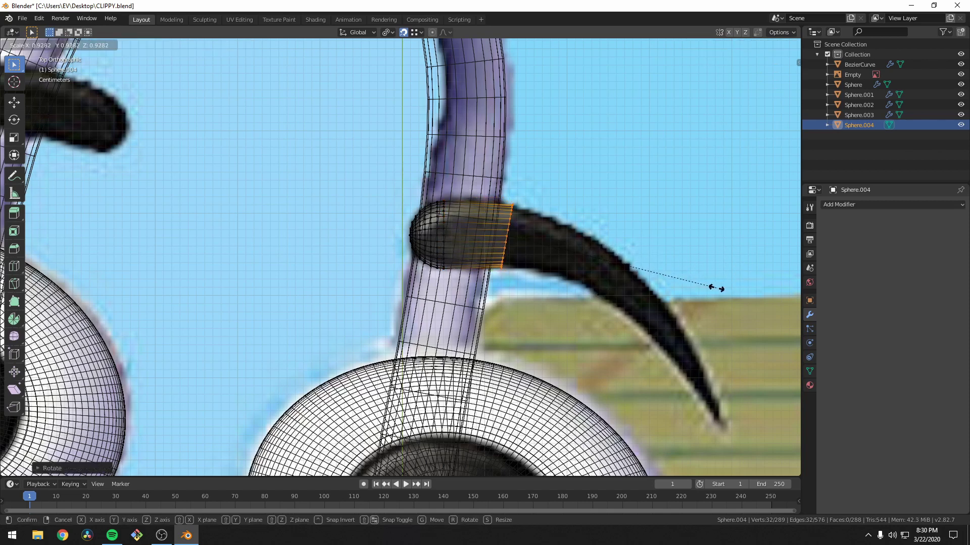
{"action": "left_click", "coordinate": [715, 288]}
{"action": "key", "text": "g"}
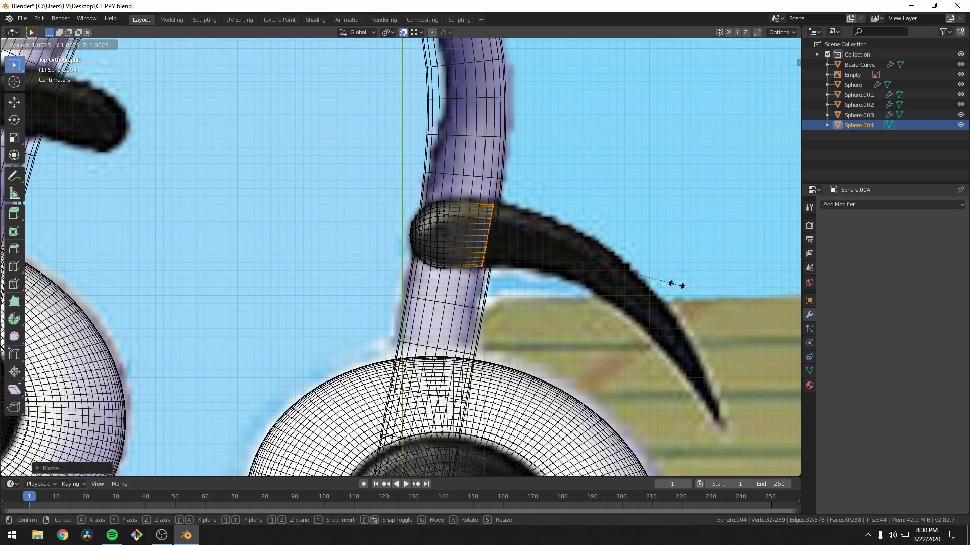
{"action": "left_click", "coordinate": [694, 296]}
Extrude a second, narrower ring and move and rotate it to follow the brow's curve
{"action": "key", "text": "e"}
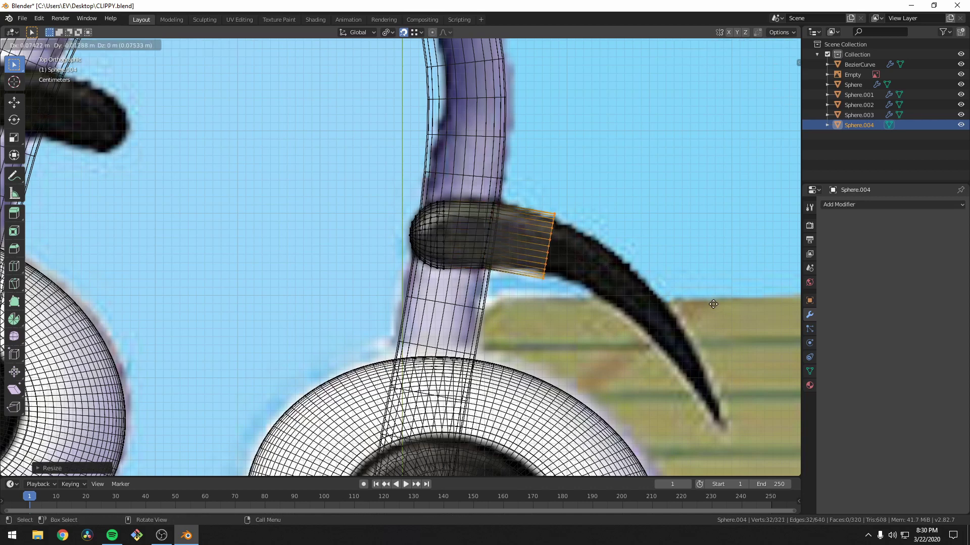
{"action": "left_click", "coordinate": [805, 309]}
{"action": "key", "text": "s"}
{"action": "left_click", "coordinate": [747, 309]}
{"action": "key", "text": "g"}
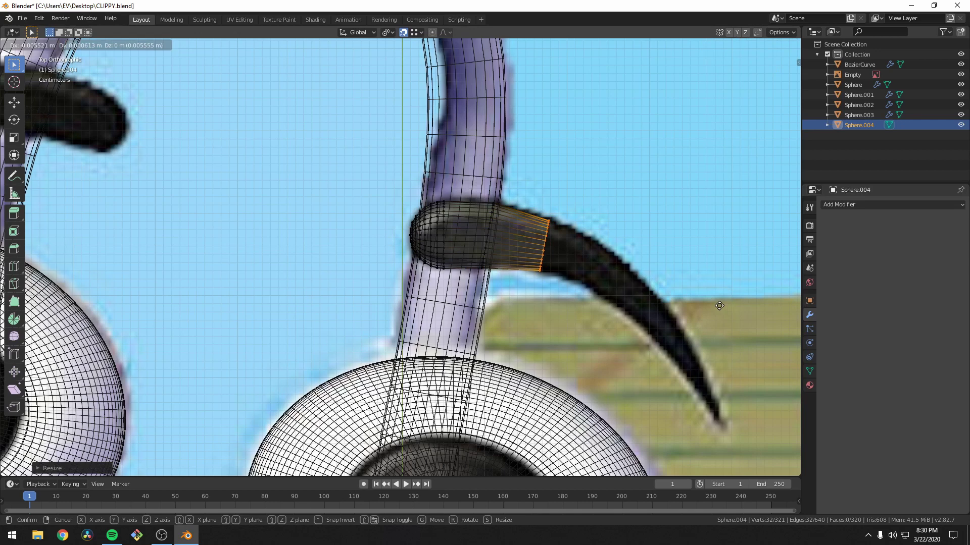
{"action": "left_click", "coordinate": [710, 301]}
{"action": "key", "text": "r"}
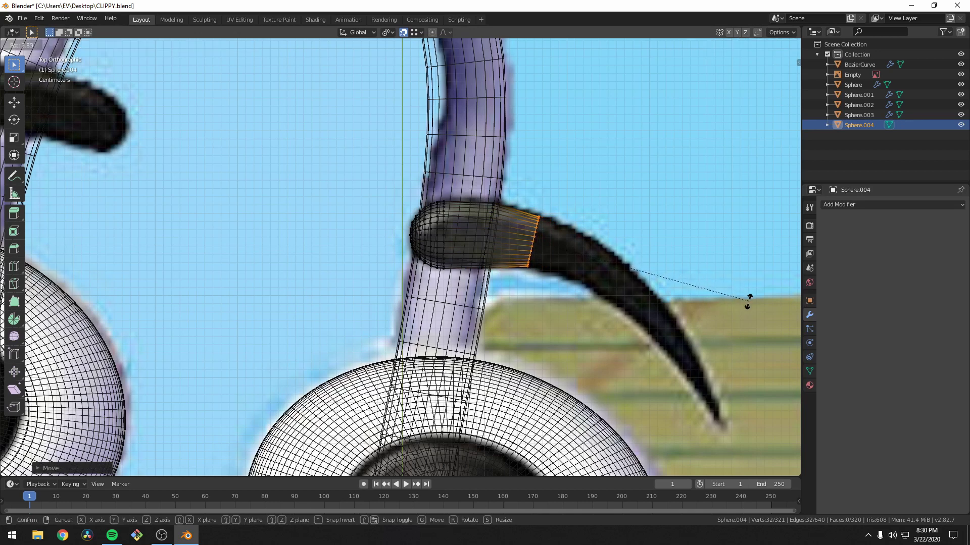
{"action": "left_click", "coordinate": [747, 301]}
Extrude two more shrinking rings further down the brow
{"action": "key", "text": "e"}
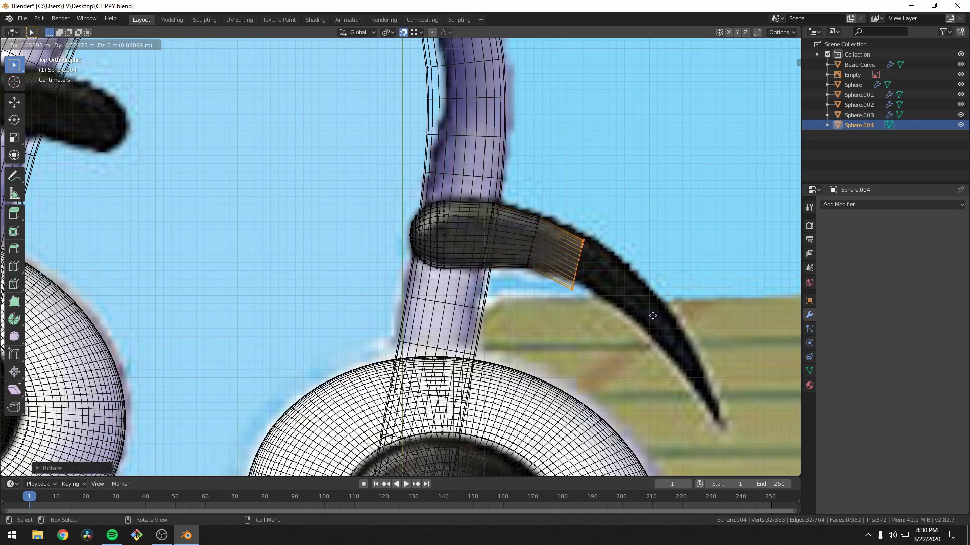
{"action": "left_click", "coordinate": [657, 319]}
{"action": "key", "text": "s"}
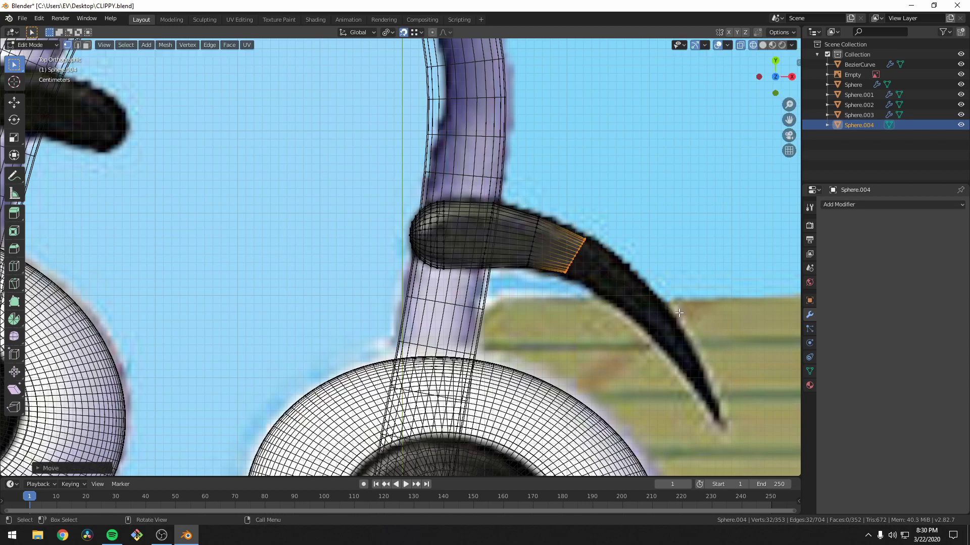
{"action": "left_click", "coordinate": [703, 317]}
{"action": "key", "text": "e"}
{"action": "left_click", "coordinate": [758, 354]}
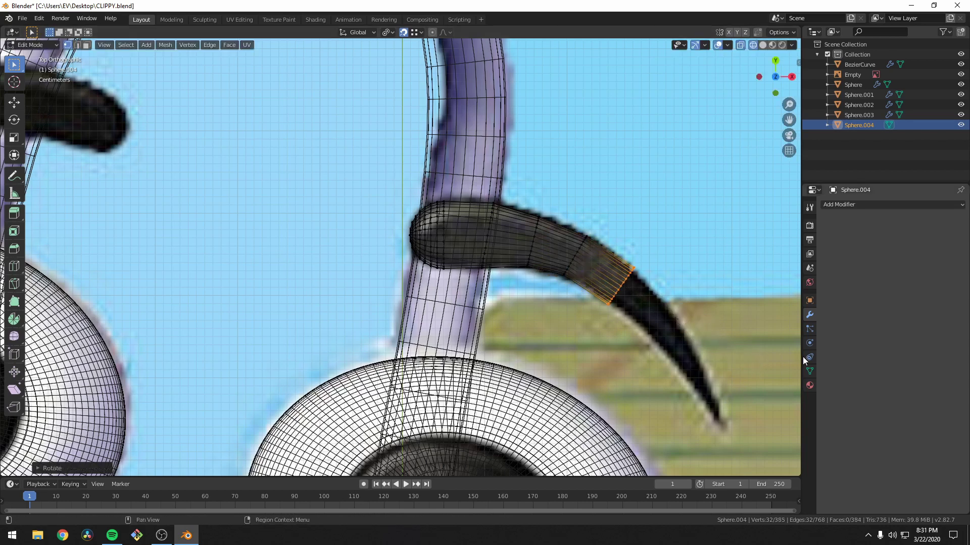
Extrude a final end ring, rotated and shrunk into a taper, leaving the end open
{"action": "key", "text": "a"}
{"action": "key", "text": "ctrl+z"}
{"action": "key", "text": "e"}
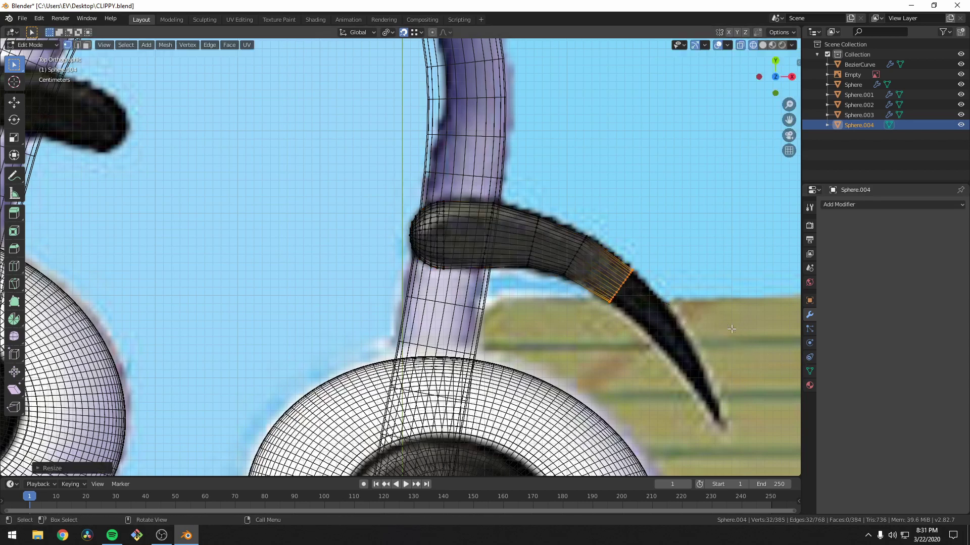
{"action": "left_click", "coordinate": [733, 329]}
{"action": "key", "text": "r"}
{"action": "left_click", "coordinate": [756, 368]}
{"action": "key", "text": "s"}
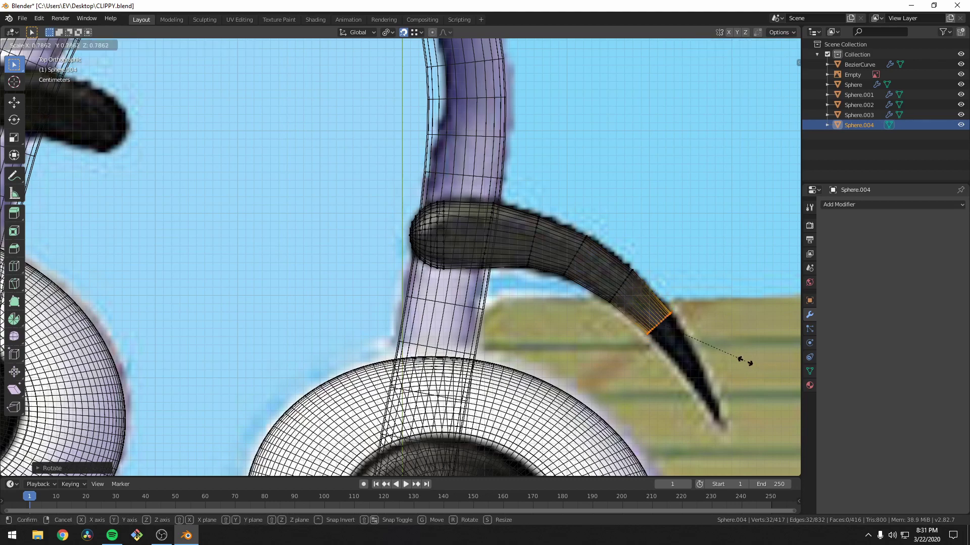
{"action": "left_click", "coordinate": [742, 356]}
{"action": "key", "text": "f"}
{"action": "key", "text": "ctrl+z"}
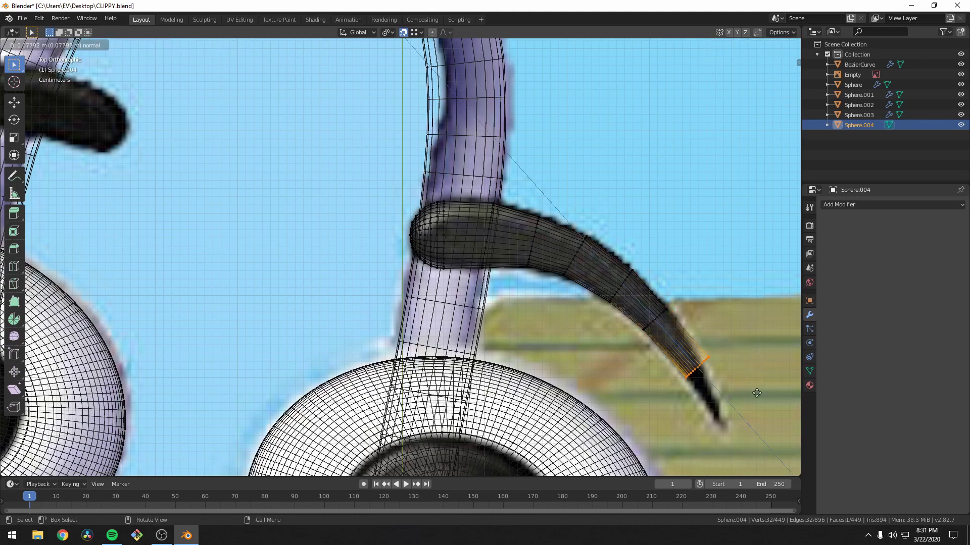
Check the tip in solid shading, then in top wireframe view move and rotate the tip ring to the point
{"action": "mouse_move", "coordinate": [728, 345]}
{"action": "middle_mouse_down"}
{"action": "mouse_move", "coordinate": [732, 364]}
{"action": "mouse_move", "coordinate": [668, 328]}
{"action": "mouse_move", "coordinate": [697, 368]}
{"action": "middle_mouse_up"}
{"action": "key", "text": "z"}
{"action": "left_click", "coordinate": [770, 368]}
{"action": "key", "text": "KP_7"}
{"action": "key", "text": "z"}
{"action": "left_click", "coordinate": [616, 368]}
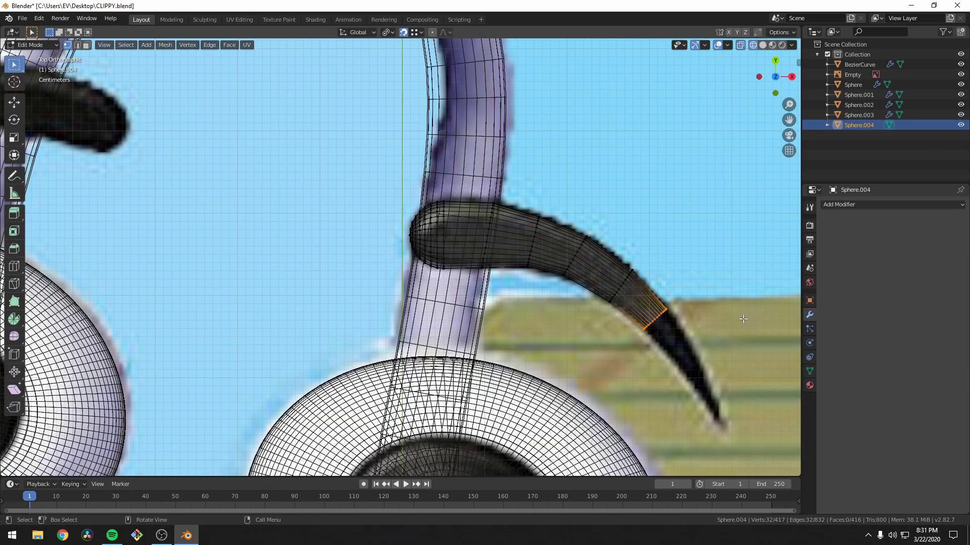
{"action": "key", "text": "g"}
{"action": "left_click", "coordinate": [748, 373]}
{"action": "key", "text": "r"}
{"action": "left_click", "coordinate": [766, 362]}
Add an extra edge loop near the tip, reposition it, and leave Edit Mode to view from the side
{"action": "key", "text": "ctrl+r"}
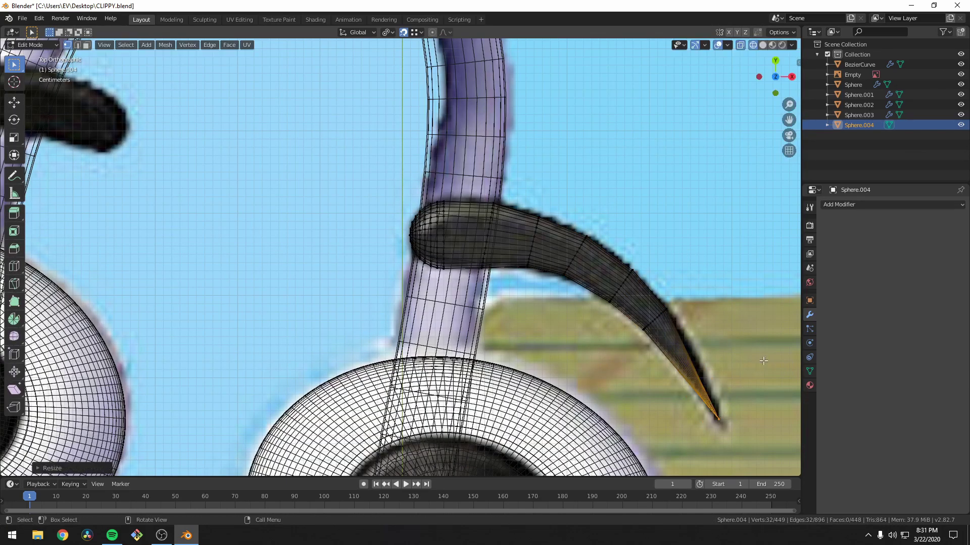
{"action": "left_click", "coordinate": [704, 386]}
{"action": "left_click", "coordinate": [702, 362]}
{"action": "key", "text": "g"}
{"action": "left_click", "coordinate": [718, 350]}
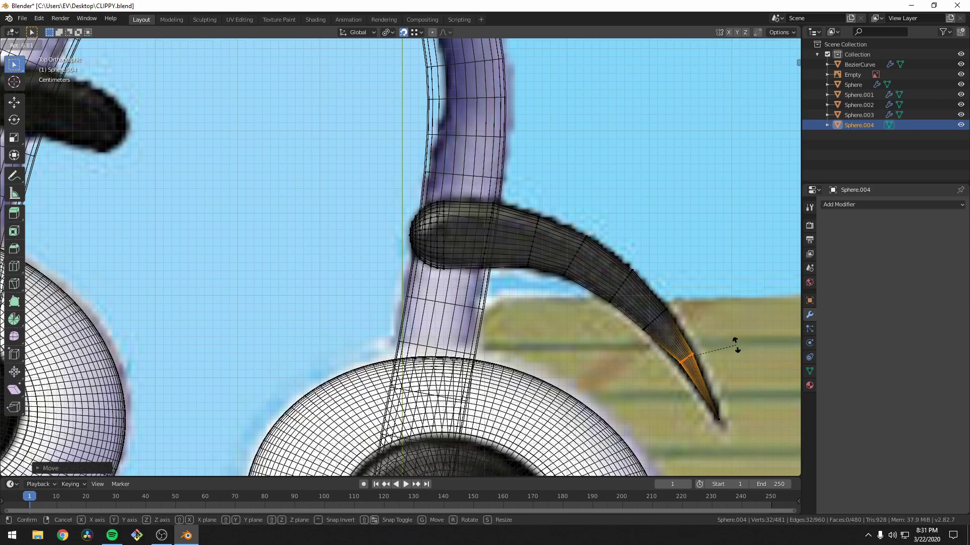
{"action": "key", "text": "Tab"}
{"action": "scroll", "coordinate": [616, 378], "scroll_direction": "down", "scroll_amount": 3}
{"action": "key", "text": "KP_3"}
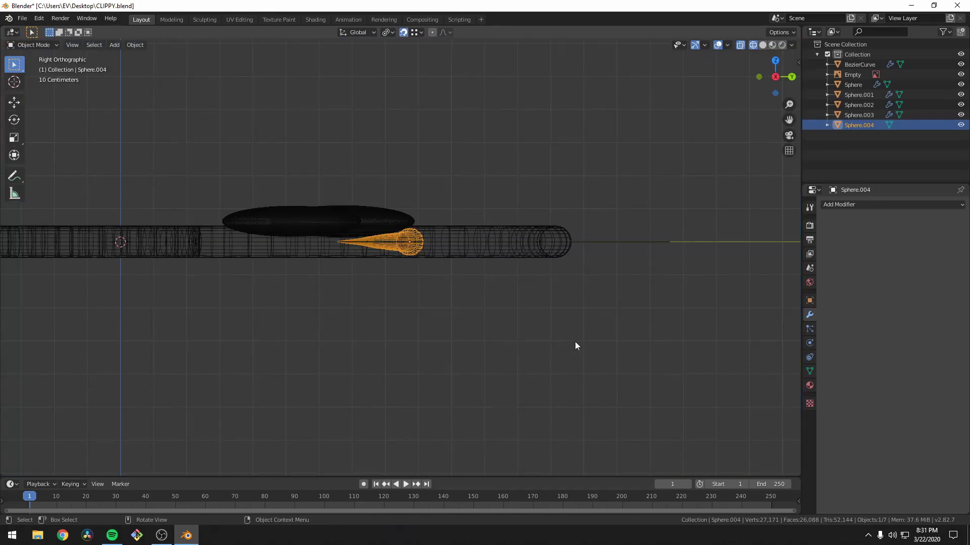
Move the eyebrow vertically along Z to a new height
{"action": "key", "text": "g"}
{"action": "key", "text": "z"}
{"action": "left_click", "coordinate": [596, 319]}
{"action": "middle_click_drag", "start_coordinate": [595, 318], "coordinate": [369, 227]}
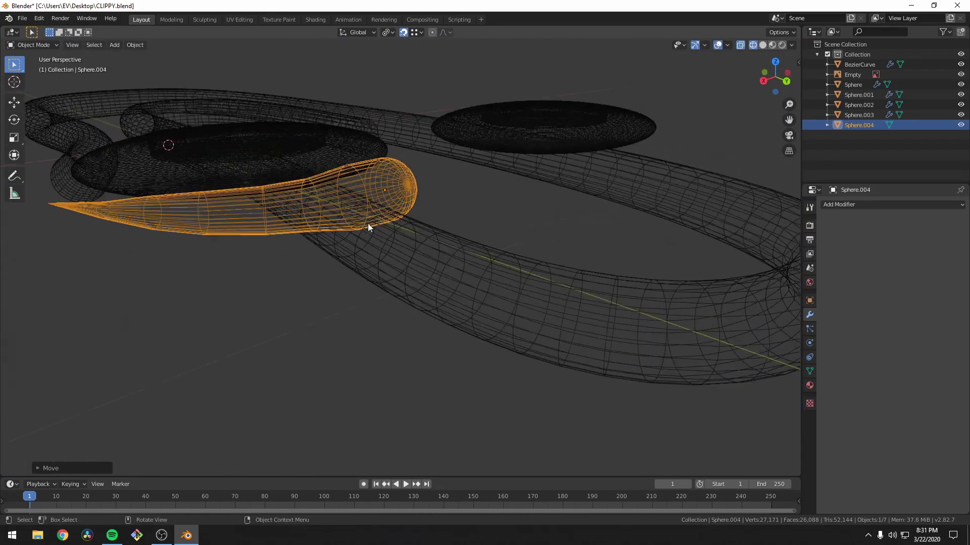
Select the edge loop near the eyebrow's base and scale it in top view
{"action": "key", "text": "Tab"}
{"action": "key", "text": "alt+a"}
{"action": "left_click", "coordinate": [337, 192], "text": "alt"}
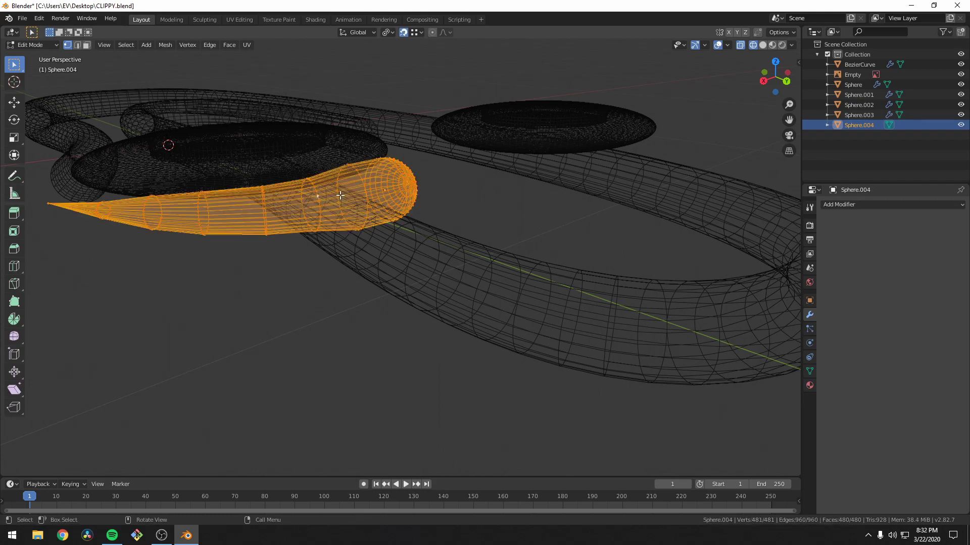
{"action": "left_click", "coordinate": [338, 192], "text": "alt"}
{"action": "key", "text": "KP_7"}
{"action": "key", "text": "s"}
{"action": "left_click", "coordinate": [599, 208]}
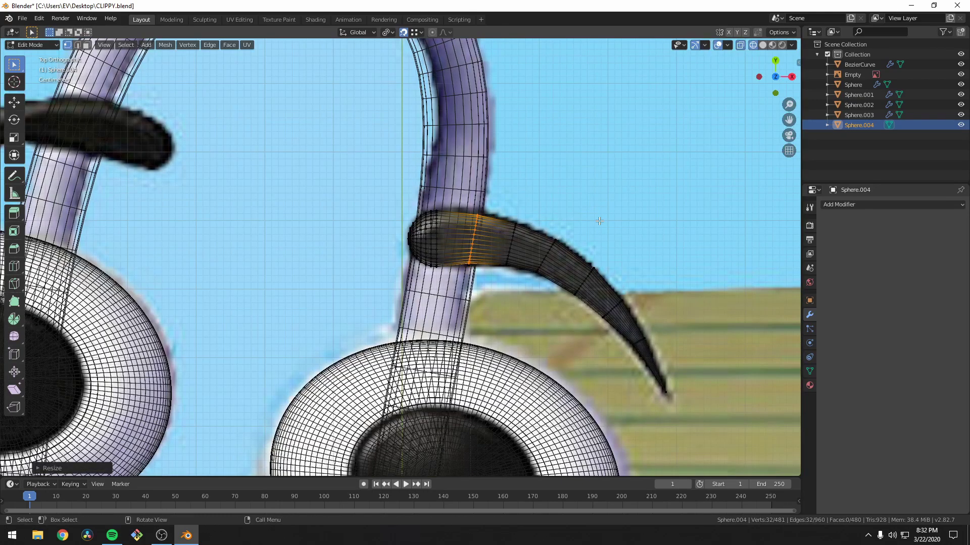
{"action": "scroll", "coordinate": [581, 222], "scroll_direction": "up", "scroll_amount": 2}
{"action": "key", "text": "a"}
{"action": "key", "text": "ctrl+z"}
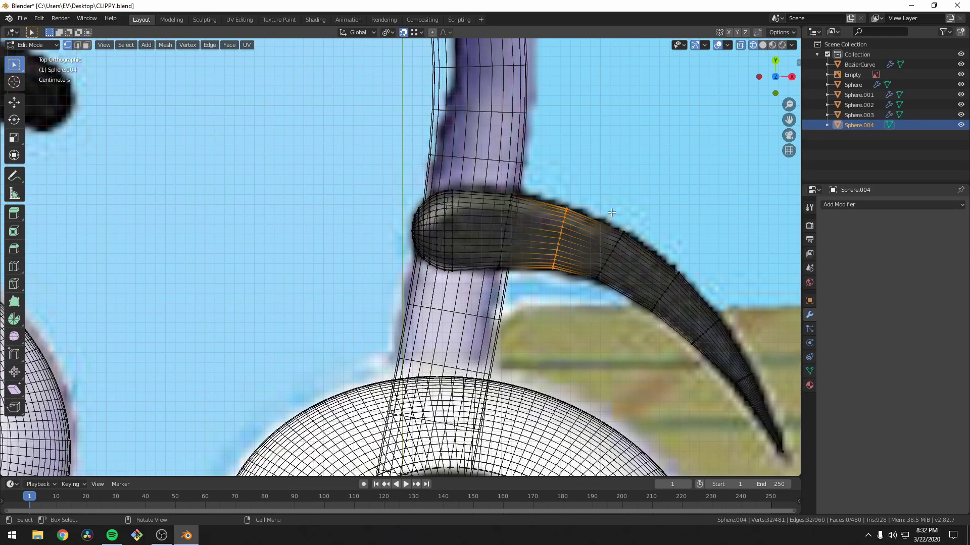
{"action": "key", "text": "Tab"}
{"action": "scroll", "coordinate": [575, 297], "scroll_direction": "down", "scroll_amount": 3}
In solid shading, add a Subdivision Surface modifier to the eyebrow
{"action": "key", "text": "z"}
{"action": "left_click", "coordinate": [621, 302]}
{"action": "middle_click_drag", "start_coordinate": [621, 301], "coordinate": [647, 208]}
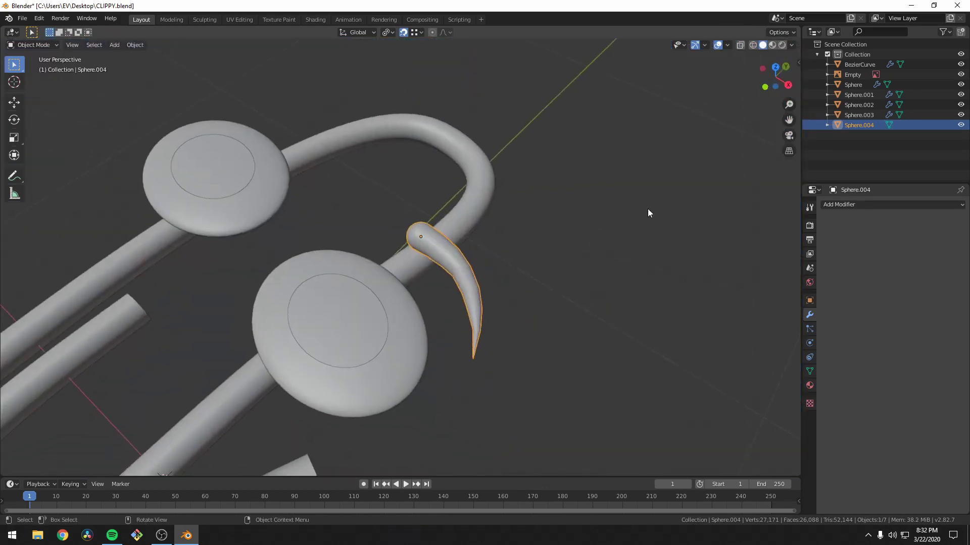
{"action": "left_click", "coordinate": [891, 204]}
{"action": "left_click", "coordinate": [795, 357]}
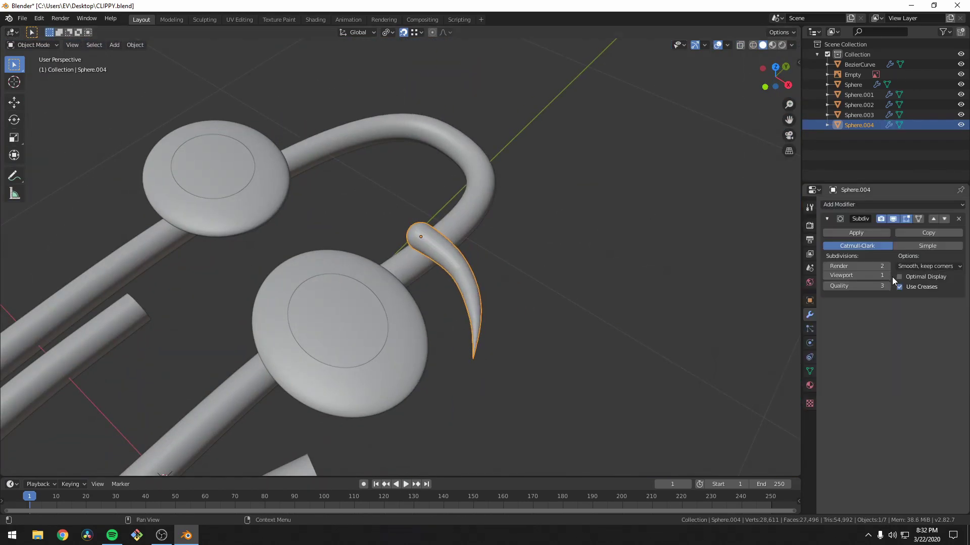
{"action": "scroll", "coordinate": [468, 319], "scroll_direction": "up", "scroll_amount": 3}
Frame both eyes from the top view and duplicate the eyebrow
{"action": "middle_click_drag", "start_coordinate": [468, 319], "coordinate": [502, 325]}
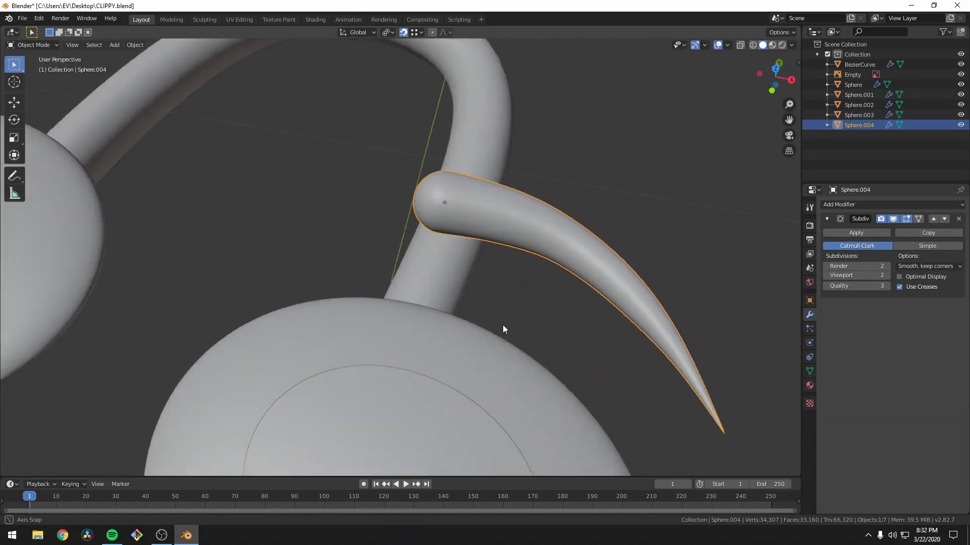
{"action": "key", "text": "KP_7"}
{"action": "scroll", "coordinate": [395, 250], "scroll_direction": "down", "scroll_amount": 3}
{"action": "middle_click_drag", "start_coordinate": [394, 250], "coordinate": [548, 278], "text": "shift"}
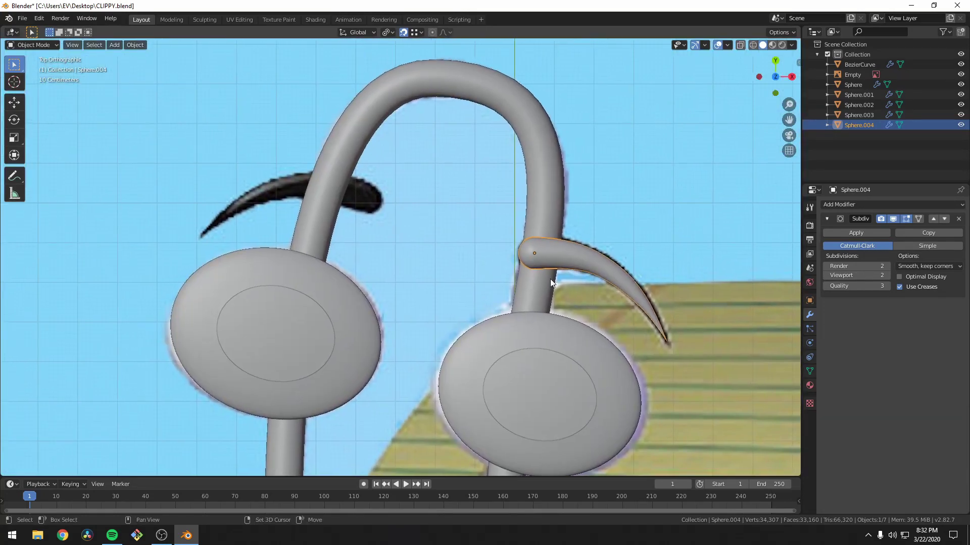
{"action": "key", "text": "shift+d"}
Rotate the duplicated eyebrow 180 degrees and place it over the left brow
{"action": "right_click", "coordinate": [550, 279]}
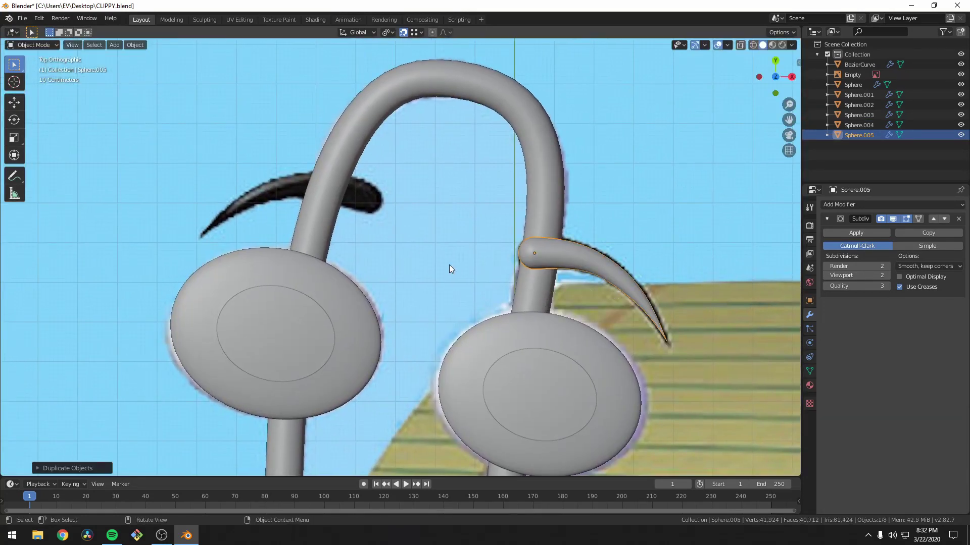
{"action": "type", "text": "r"}
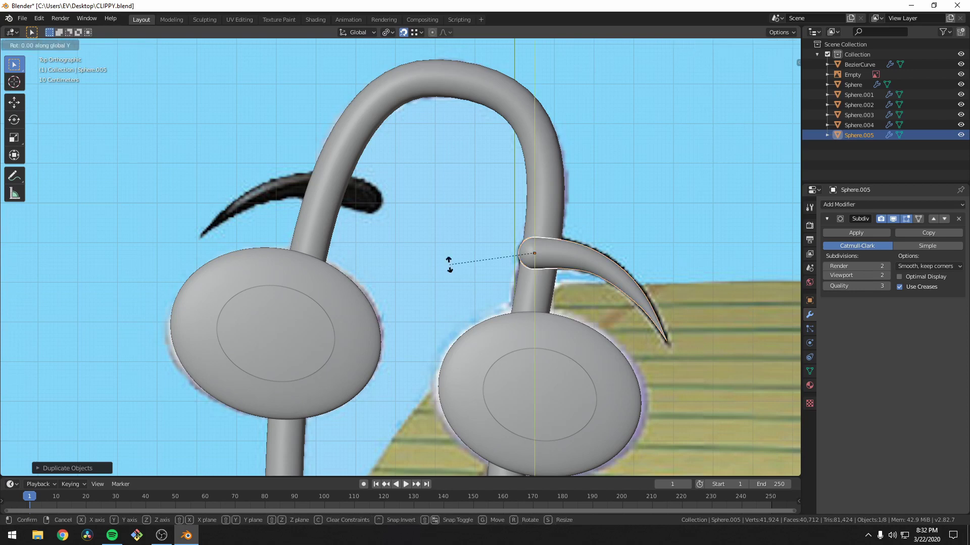
{"action": "type", "text": "180"}
{"action": "key", "text": "Return"}
{"action": "left_click_drag", "start_coordinate": [505, 246], "coordinate": [270, 166]}
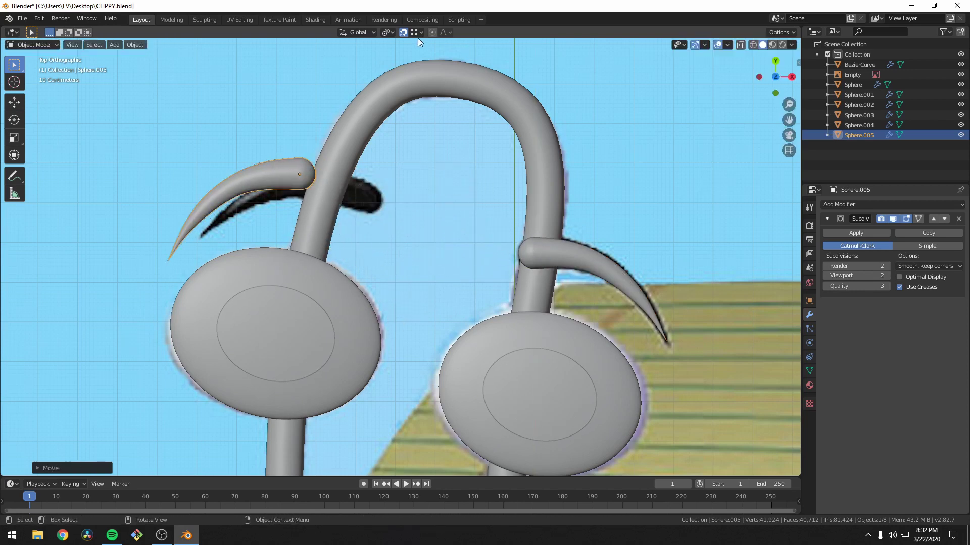
{"action": "key", "text": "g"}
{"action": "key", "text": "r"}
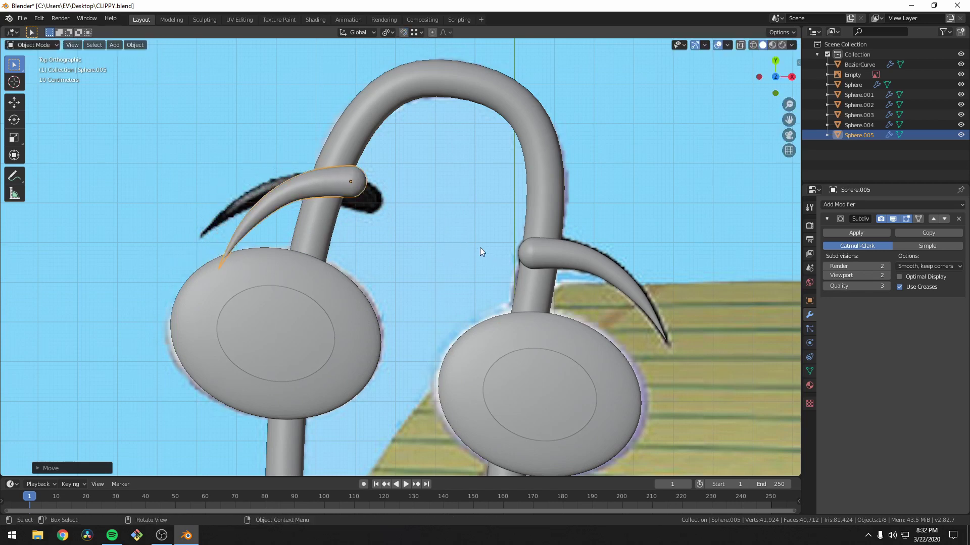
{"action": "left_click", "coordinate": [477, 254]}
Fine-tune the copied eyebrow's position and rotation to match the reference
{"action": "key", "text": "g"}
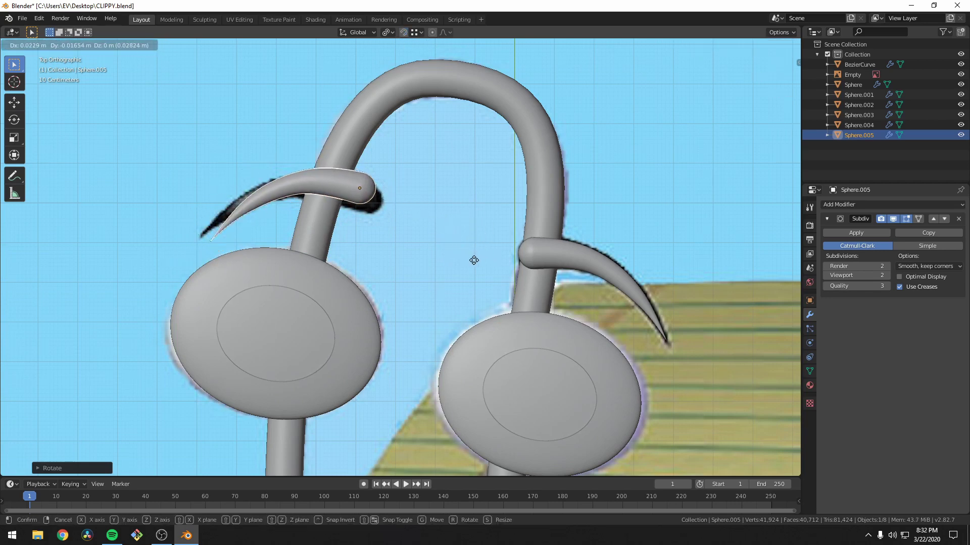
{"action": "left_click", "coordinate": [462, 264]}
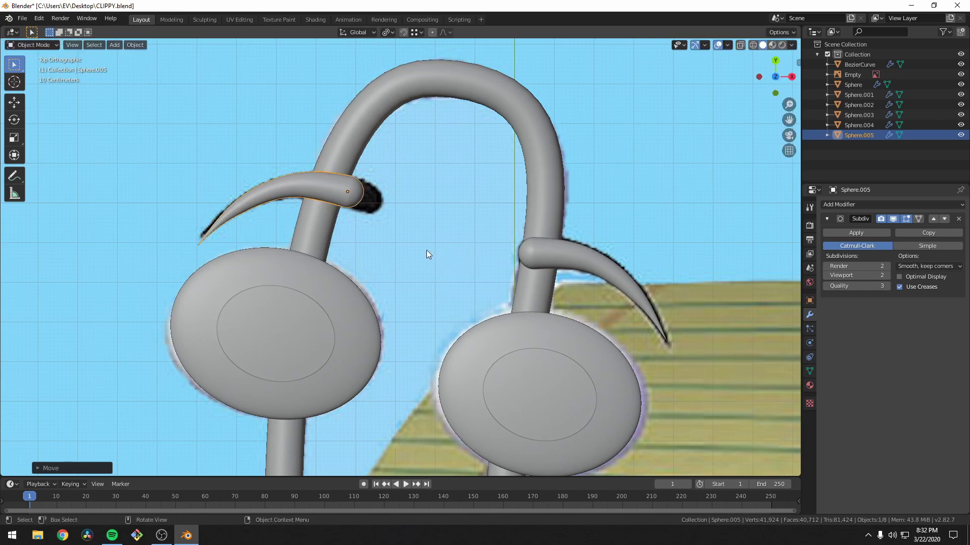
{"action": "key", "text": "r"}
{"action": "left_click", "coordinate": [474, 213]}
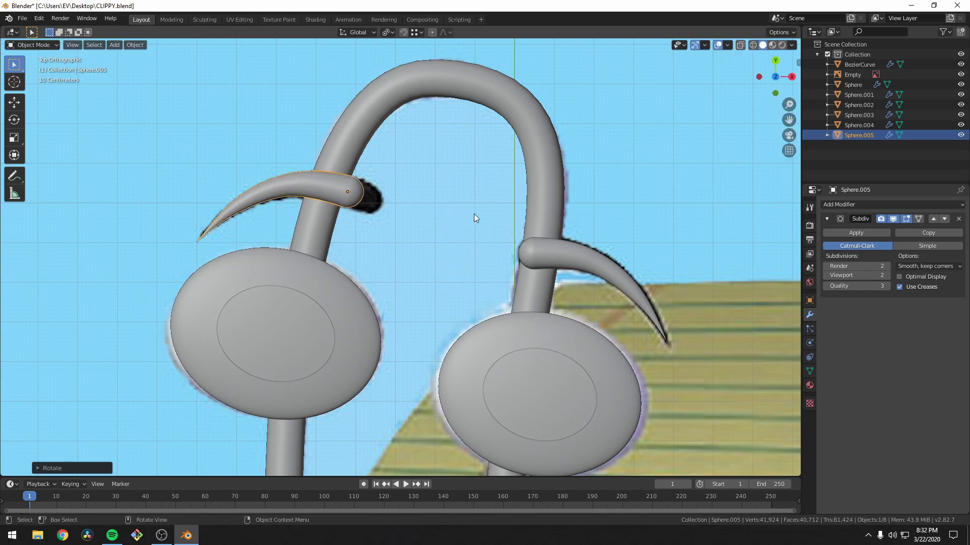
{"action": "key", "text": "g"}
{"action": "left_click", "coordinate": [465, 222]}
In wireframe Edit Mode, box-select the eyebrow's rounded tip and move it further right
{"action": "scroll", "coordinate": [465, 223], "scroll_direction": "up", "scroll_amount": 3}
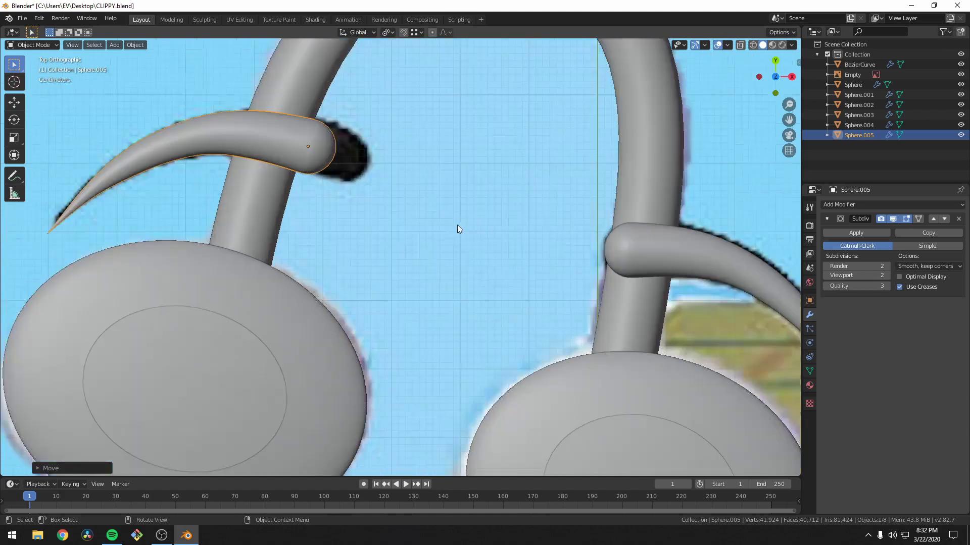
{"action": "middle_click_drag", "start_coordinate": [330, 166], "coordinate": [441, 247], "text": "shift"}
{"action": "key", "text": "z"}
{"action": "left_click", "coordinate": [377, 247]}
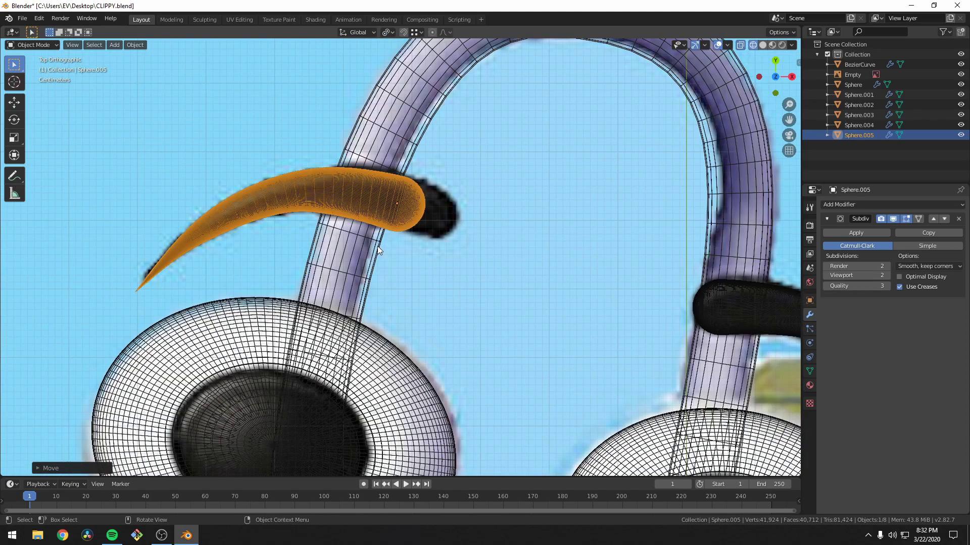
{"action": "scroll", "coordinate": [379, 233], "scroll_direction": "up", "scroll_amount": 4}
{"action": "middle_click_drag", "start_coordinate": [378, 232], "coordinate": [604, 344], "text": "shift"}
{"action": "key", "text": "Tab"}
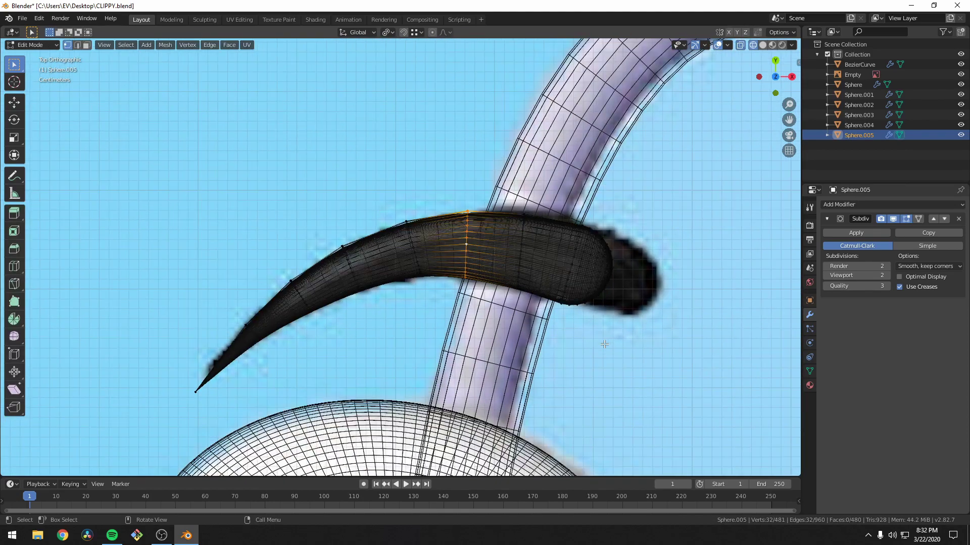
{"action": "key", "text": "a"}
{"action": "key", "text": "alt+a"}
{"action": "left_click_drag", "start_coordinate": [637, 207], "coordinate": [555, 328]}
{"action": "key", "text": "g"}
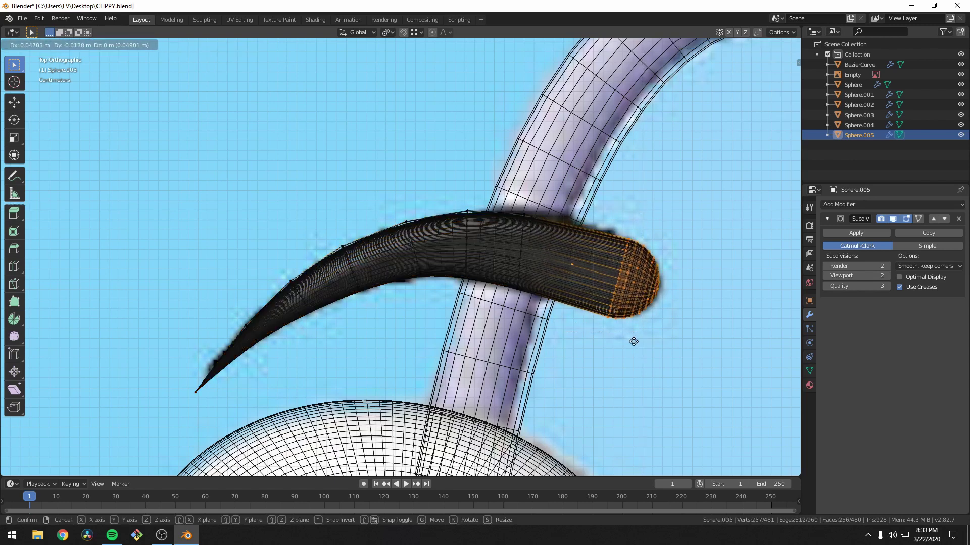
{"action": "left_click", "coordinate": [634, 340]}
Rotate and move one edge ring so the eyebrow's curve follows the reference
{"action": "key", "text": "a"}
{"action": "key", "text": "alt+a"}
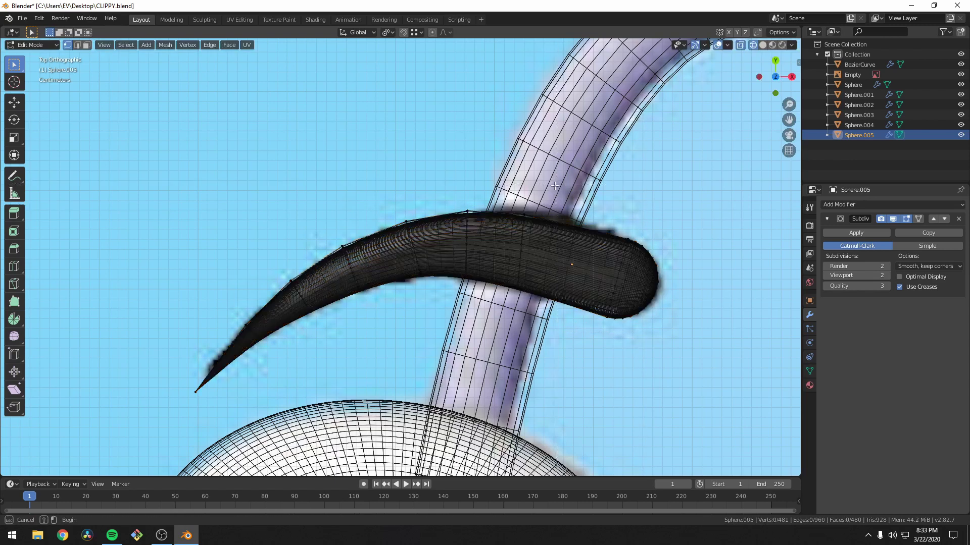
{"action": "left_click", "coordinate": [525, 227], "text": "alt"}
{"action": "key", "text": "r"}
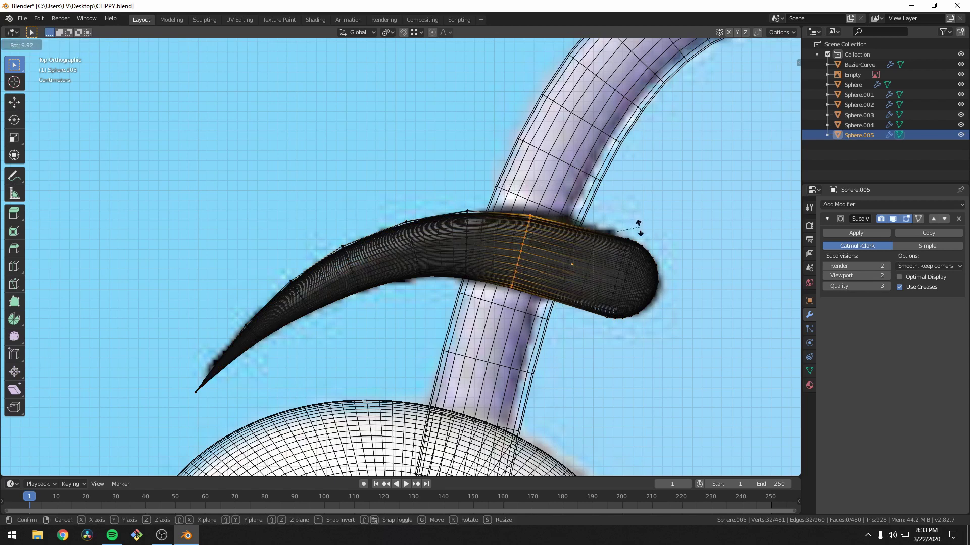
{"action": "left_click", "coordinate": [636, 225]}
{"action": "key", "text": "g"}
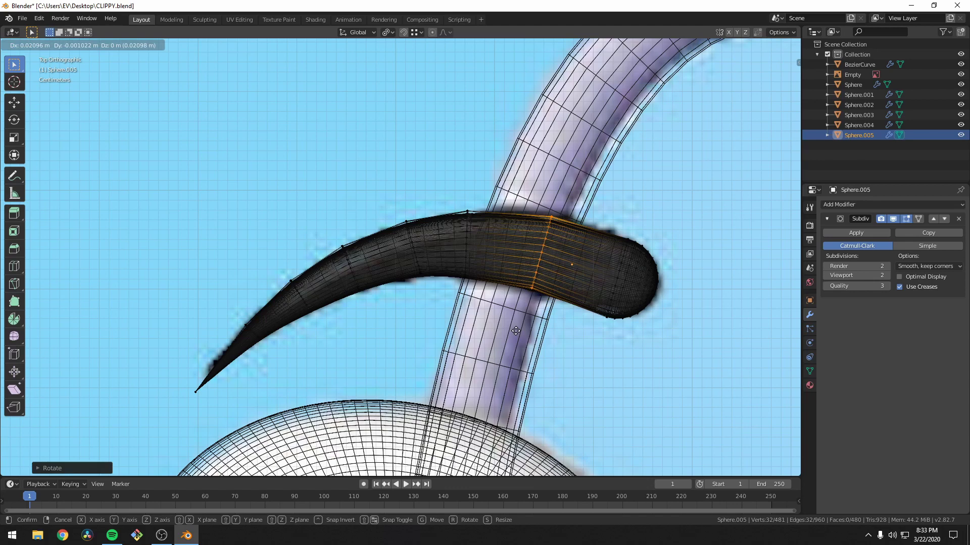
{"action": "left_click", "coordinate": [516, 331]}
Leave Edit Mode, show the Body's modifiers, and collapse the Subdivision panel
{"action": "scroll", "coordinate": [577, 362], "scroll_direction": "down", "scroll_amount": 3}
{"action": "key", "text": "Tab"}
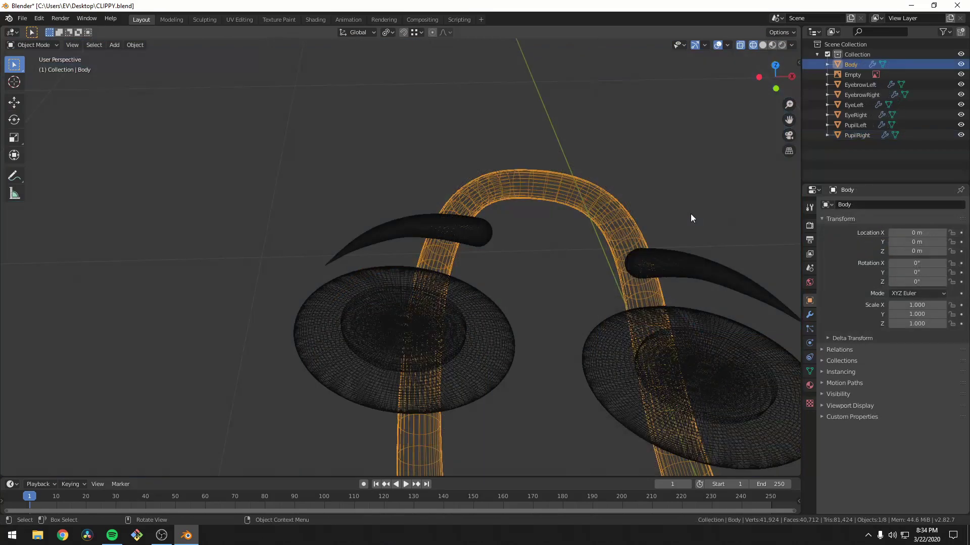
{"action": "scroll", "coordinate": [584, 268], "scroll_direction": "down", "scroll_amount": 4}
{"action": "scroll", "coordinate": [584, 270], "scroll_direction": "up", "scroll_amount": 2}
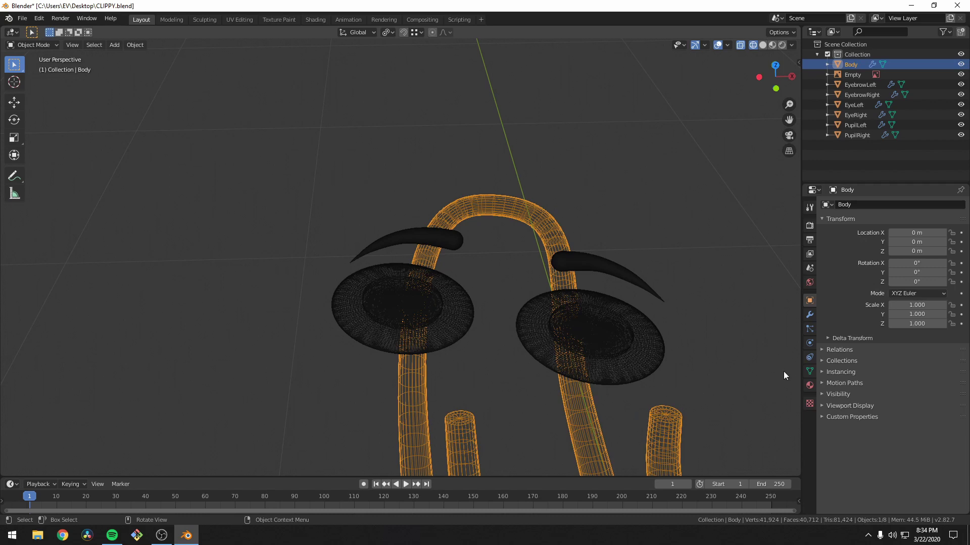
{"action": "left_click", "coordinate": [809, 315]}
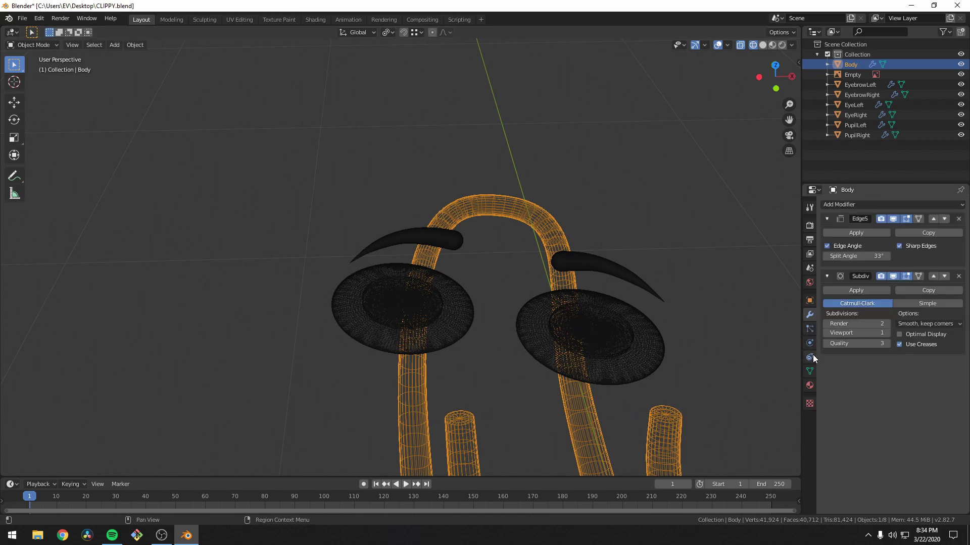
{"action": "left_click", "coordinate": [827, 277]}
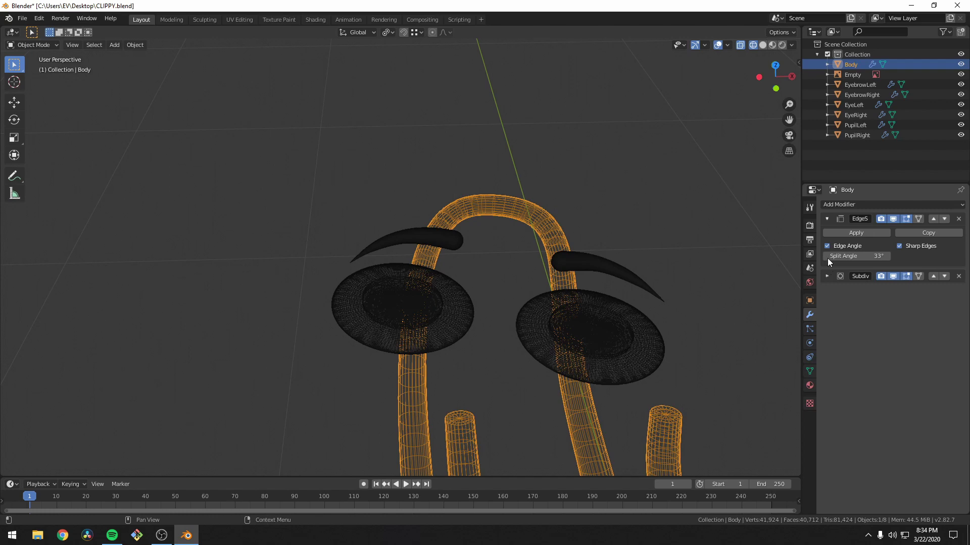
Add a Boolean modifier to the Body that cuts with EyebrowLeft
{"action": "left_click", "coordinate": [826, 219]}
{"action": "left_click", "coordinate": [840, 205]}
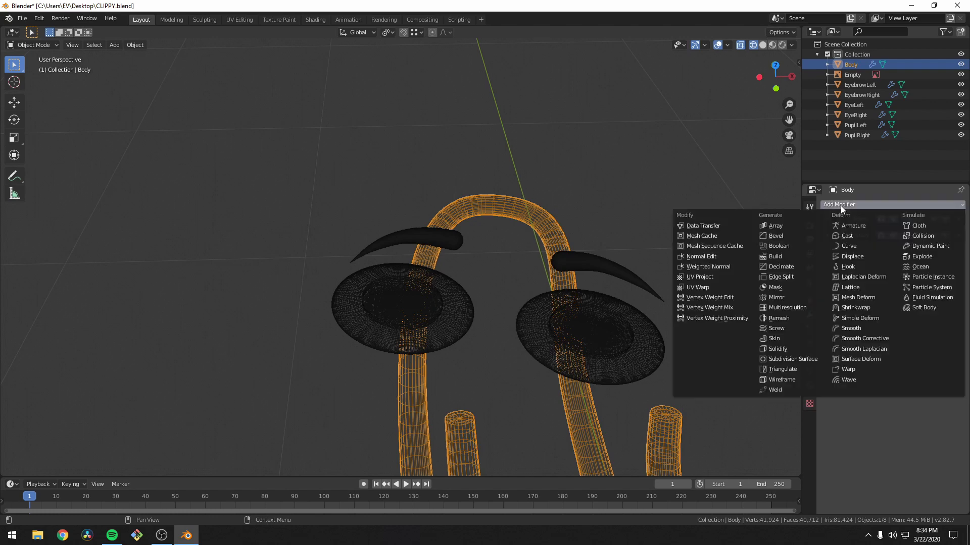
{"action": "left_click", "coordinate": [792, 246]}
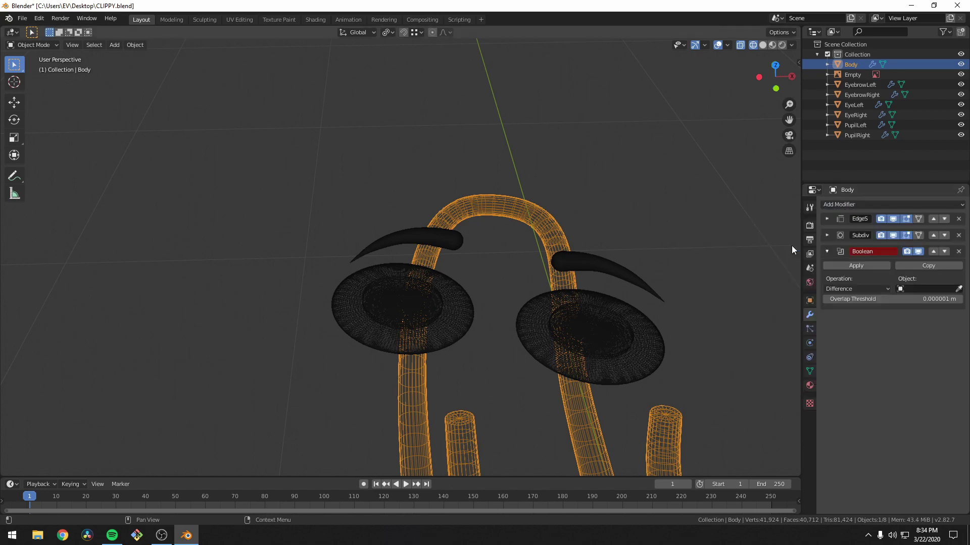
{"action": "left_click", "coordinate": [921, 289]}
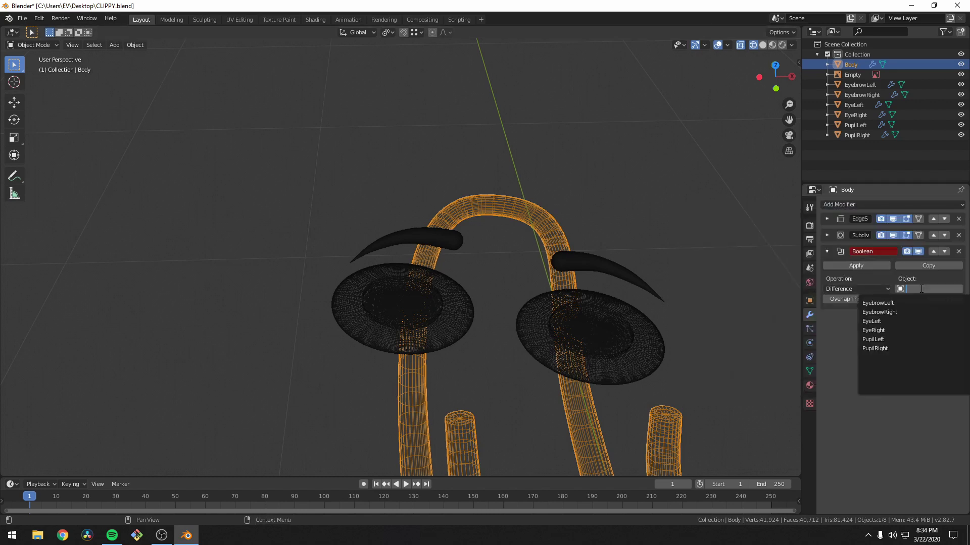
{"action": "left_click", "coordinate": [909, 302]}
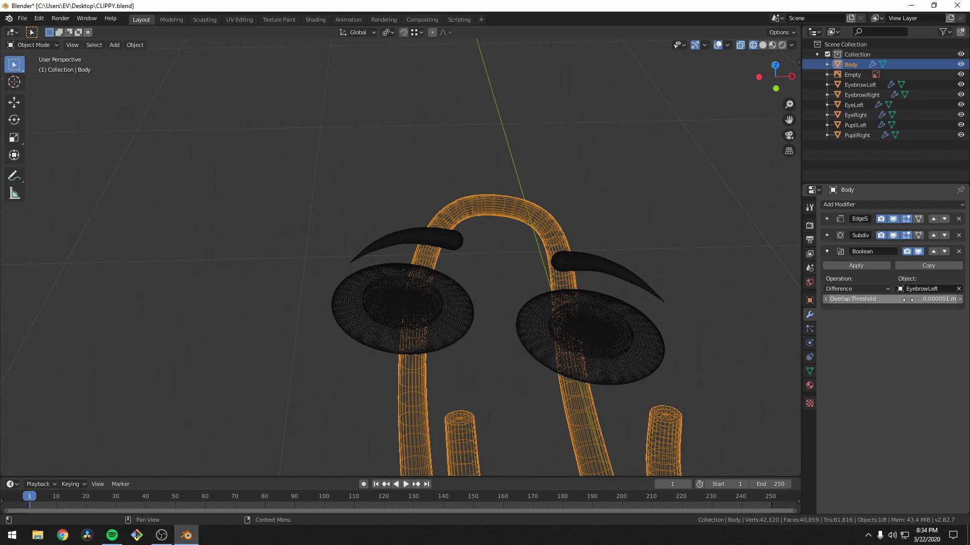
Hide the left eyebrow and inspect the cut in solid shading
{"action": "middle_click_drag", "start_coordinate": [557, 289], "coordinate": [596, 276]}
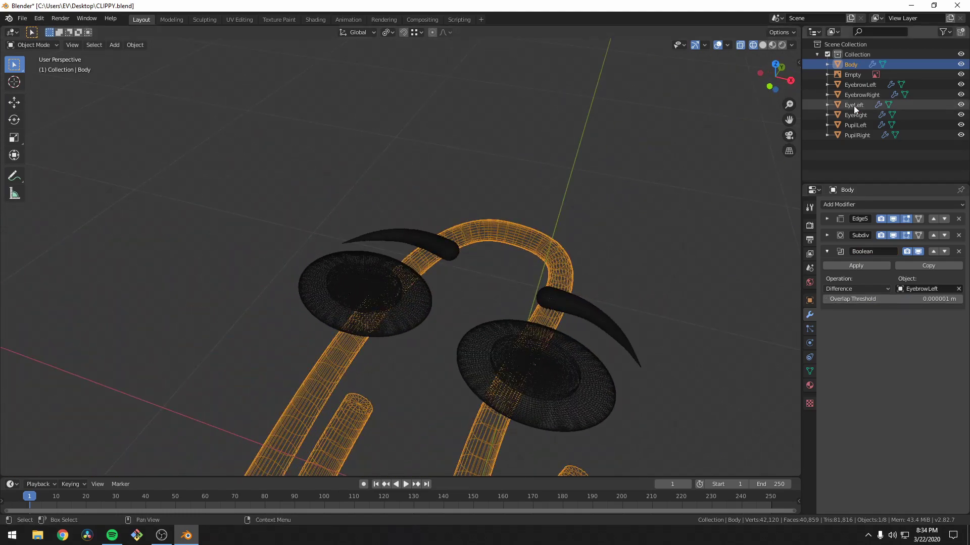
{"action": "left_click", "coordinate": [961, 85]}
{"action": "scroll", "coordinate": [502, 250], "scroll_direction": "up", "scroll_amount": 6}
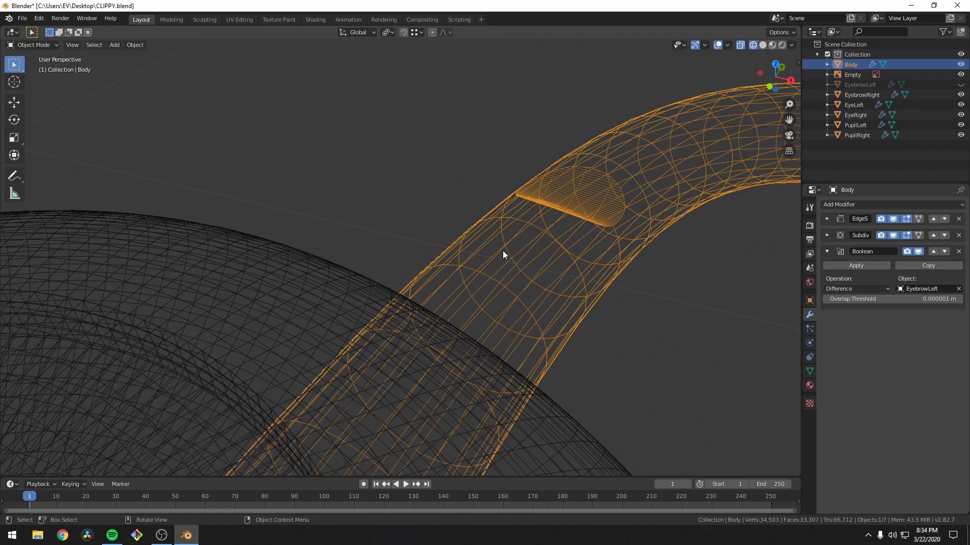
{"action": "right_click", "coordinate": [601, 321]}
{"action": "key", "text": "z"}
{"action": "left_click", "coordinate": [762, 217]}
{"action": "scroll", "coordinate": [596, 353], "scroll_direction": "down", "scroll_amount": 5}
{"action": "middle_click_drag", "start_coordinate": [596, 354], "coordinate": [585, 239]}
Add a second Boolean modifier cutting the Body with the right eyebrow
{"action": "left_click", "coordinate": [826, 252]}
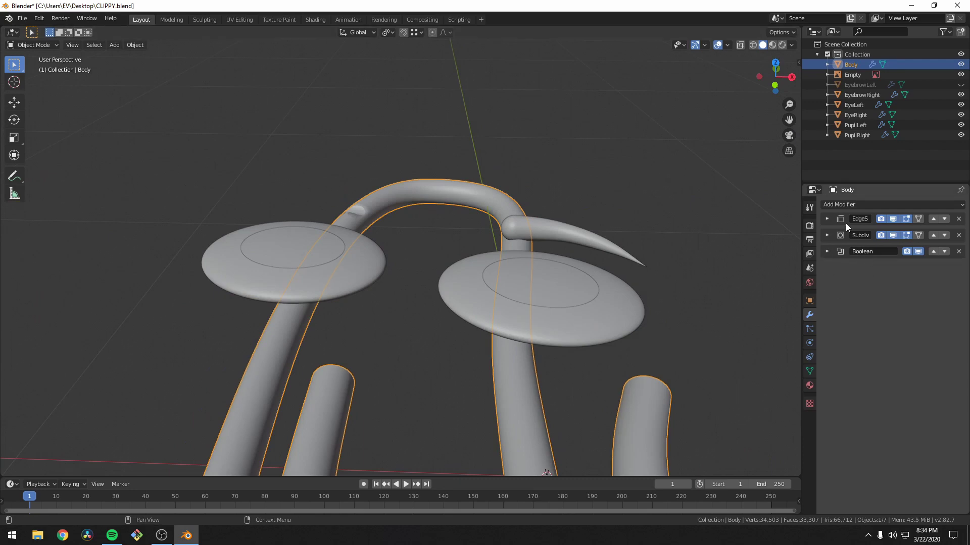
{"action": "left_click", "coordinate": [843, 205]}
{"action": "left_click", "coordinate": [761, 247]}
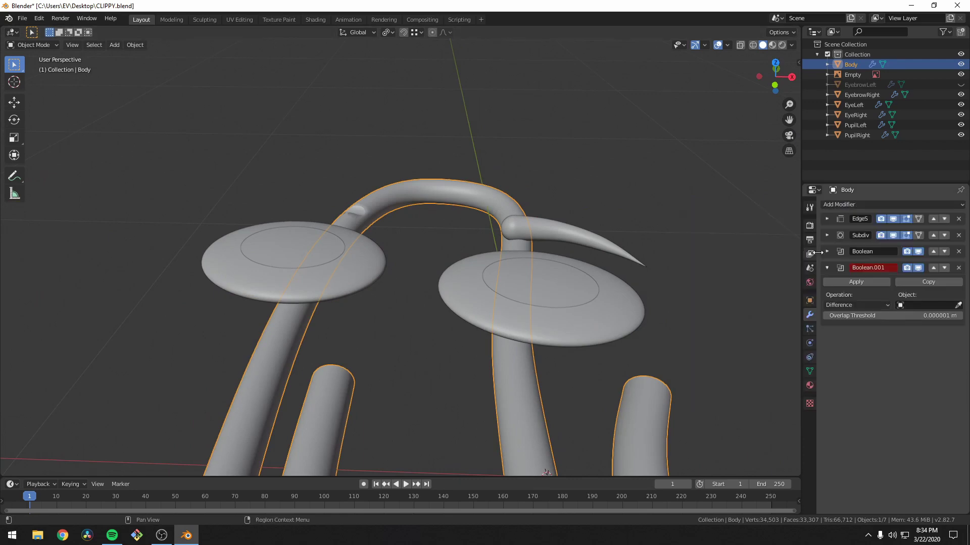
{"action": "left_click", "coordinate": [874, 303]}
{"action": "left_click", "coordinate": [927, 305]}
{"action": "left_click", "coordinate": [889, 327]}
{"action": "left_click", "coordinate": [826, 268]}
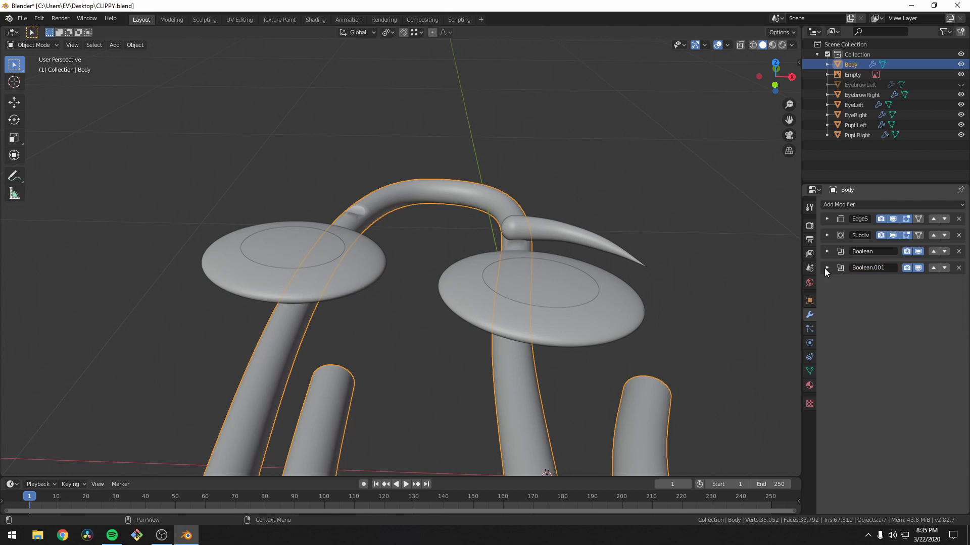
Hide the right eyebrow, both eyes and both pupils to inspect the recesses
{"action": "left_click_drag", "start_coordinate": [961, 95], "coordinate": [961, 127]}
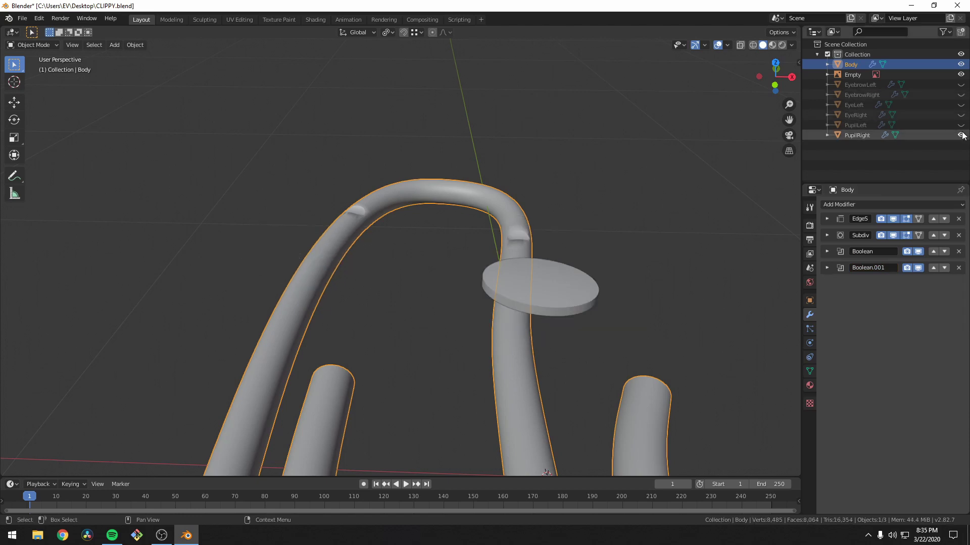
{"action": "left_click", "coordinate": [962, 136]}
{"action": "middle_click_drag", "start_coordinate": [555, 243], "coordinate": [550, 264]}
{"action": "scroll", "coordinate": [529, 274], "scroll_direction": "up", "scroll_amount": 4}
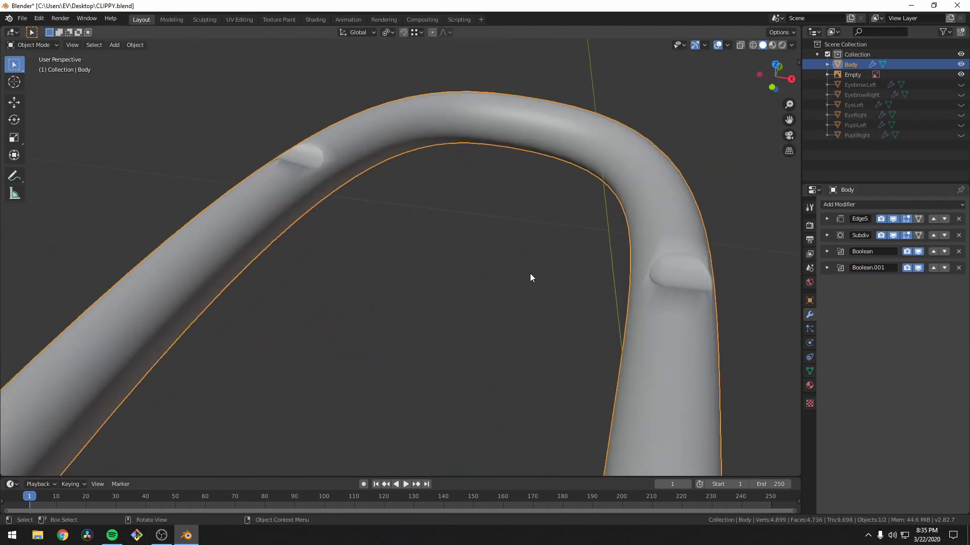
{"action": "scroll", "coordinate": [529, 274], "scroll_direction": "down", "scroll_amount": 3}
{"action": "left_click", "coordinate": [844, 205]}
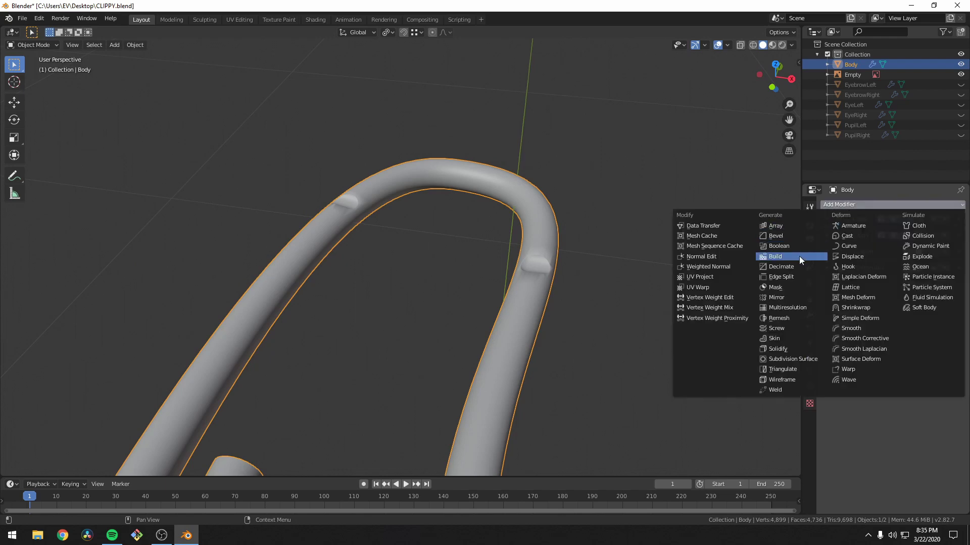
Add two more Boolean modifiers to Body that cut with EyeLeft and EyeRight
{"action": "left_click", "coordinate": [800, 246]}
{"action": "left_click", "coordinate": [854, 205]}
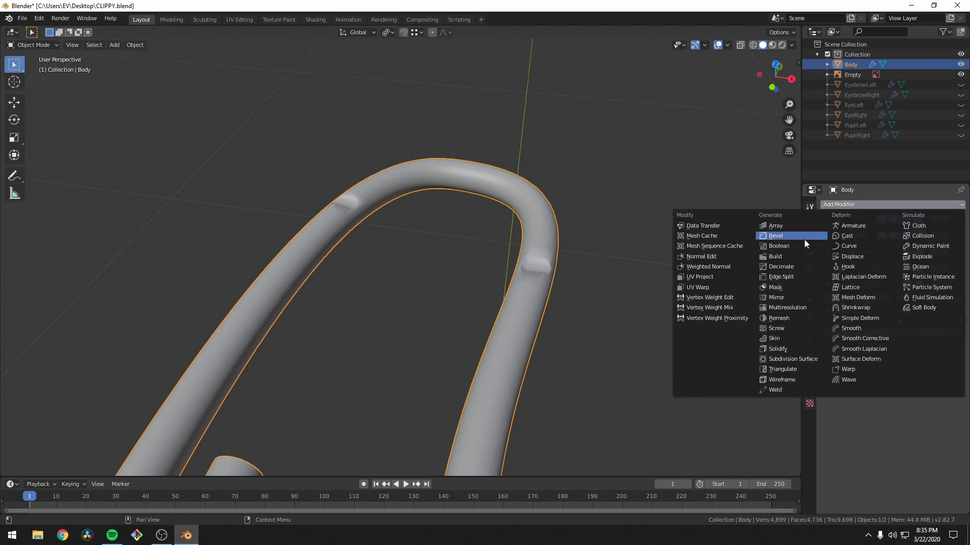
{"action": "left_click", "coordinate": [798, 246]}
{"action": "left_click", "coordinate": [929, 322]}
{"action": "left_click", "coordinate": [909, 353]}
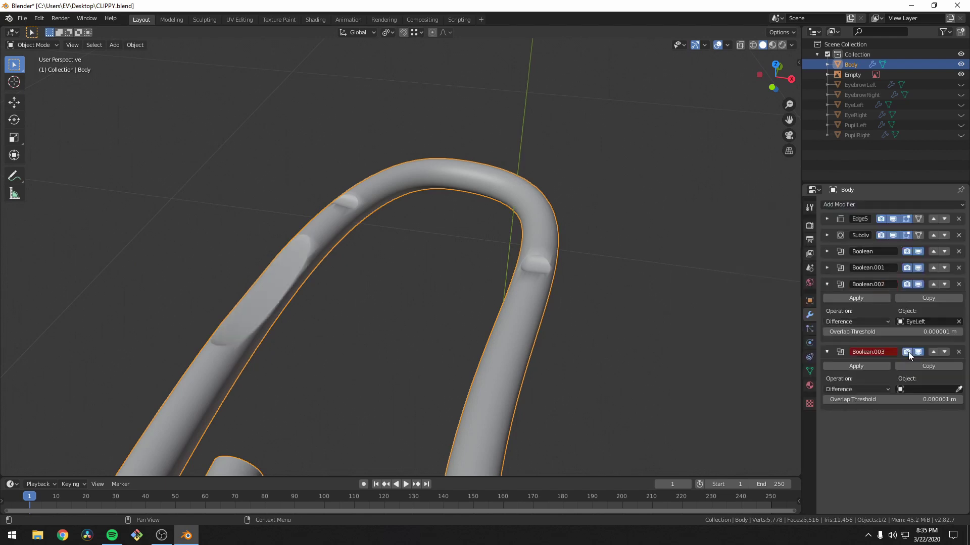
{"action": "left_click", "coordinate": [916, 390]}
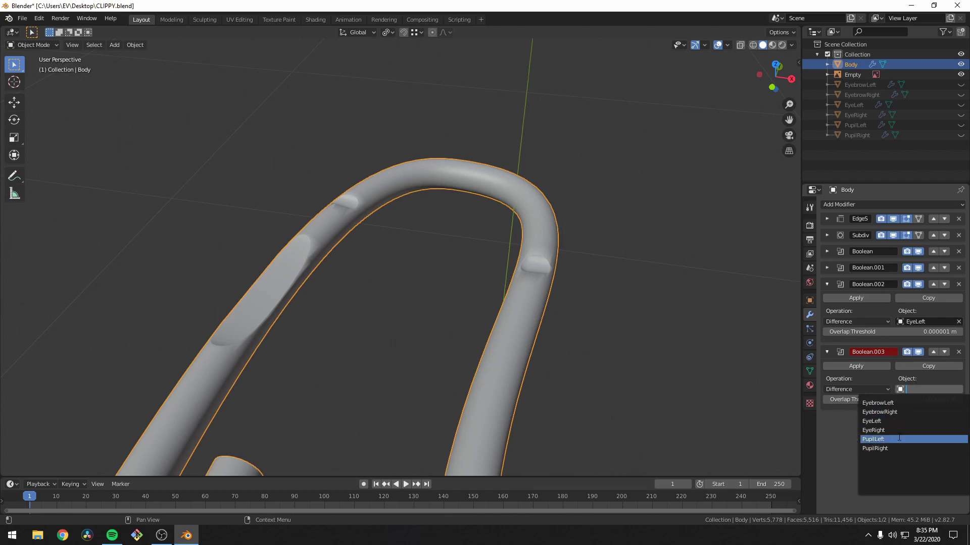
{"action": "left_click", "coordinate": [873, 430]}
{"action": "middle_click_drag", "start_coordinate": [591, 383], "coordinate": [430, 345]}
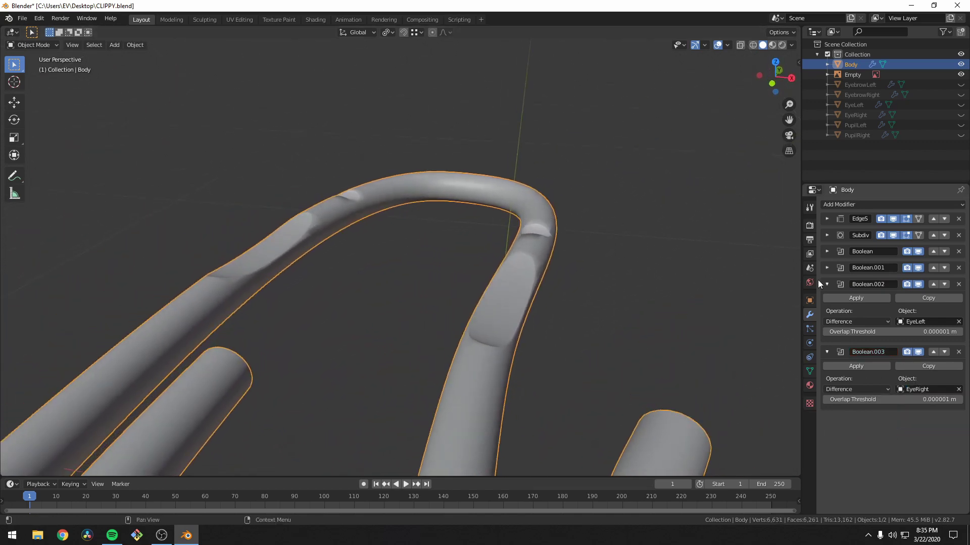
{"action": "left_click", "coordinate": [865, 205]}
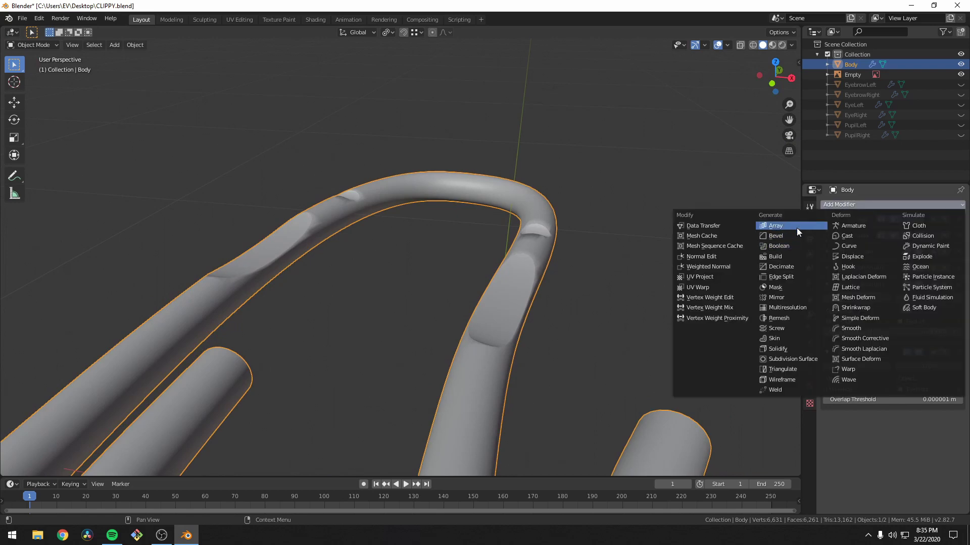
Add an Edge Split modifier at the end of Body's stack, set its split angle to 21°, and inspect the shading
{"action": "left_click", "coordinate": [797, 279]}
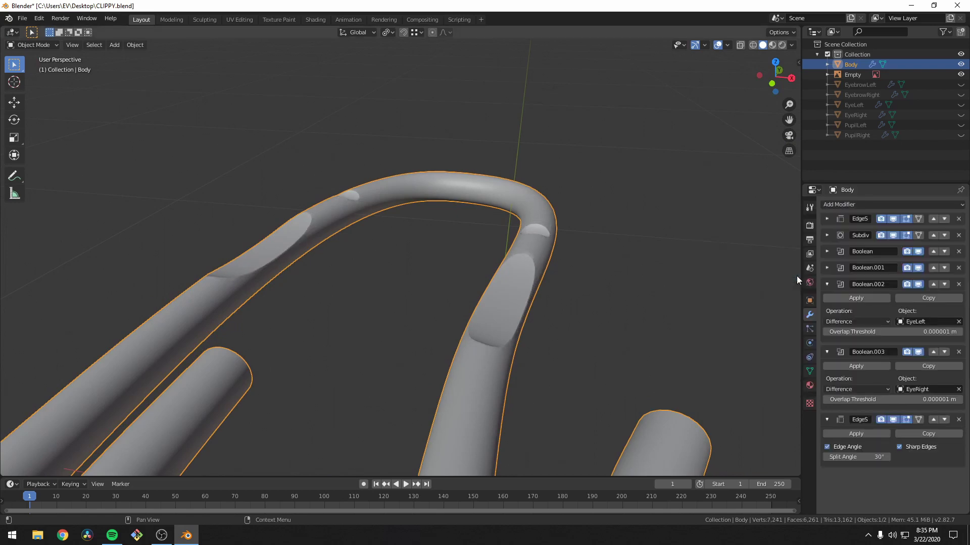
{"action": "middle_click_drag", "start_coordinate": [596, 305], "coordinate": [579, 299]}
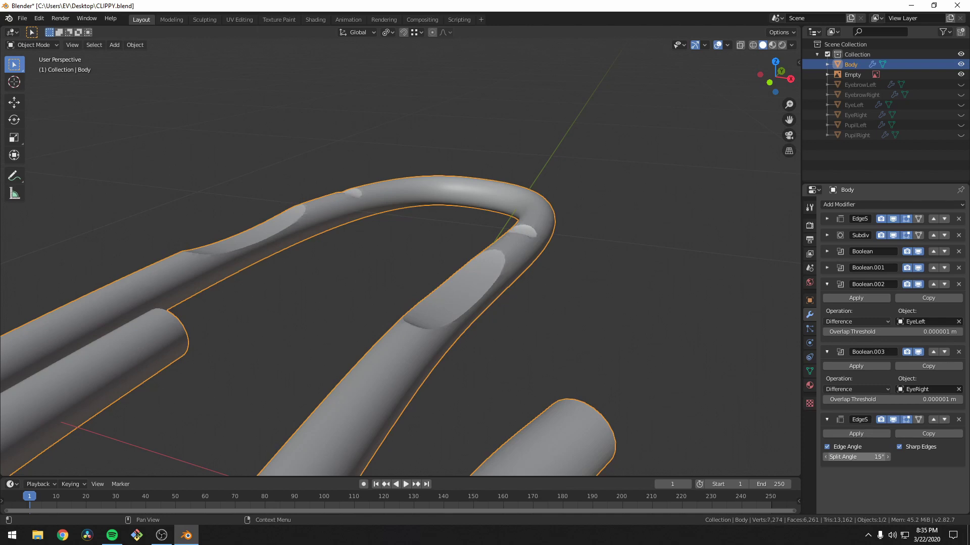
{"action": "left_click_drag", "start_coordinate": [859, 457], "coordinate": [855, 458]}
{"action": "left_click_drag", "start_coordinate": [857, 457], "coordinate": [869, 457]}
{"action": "scroll", "coordinate": [632, 393], "scroll_direction": "down", "scroll_amount": 3}
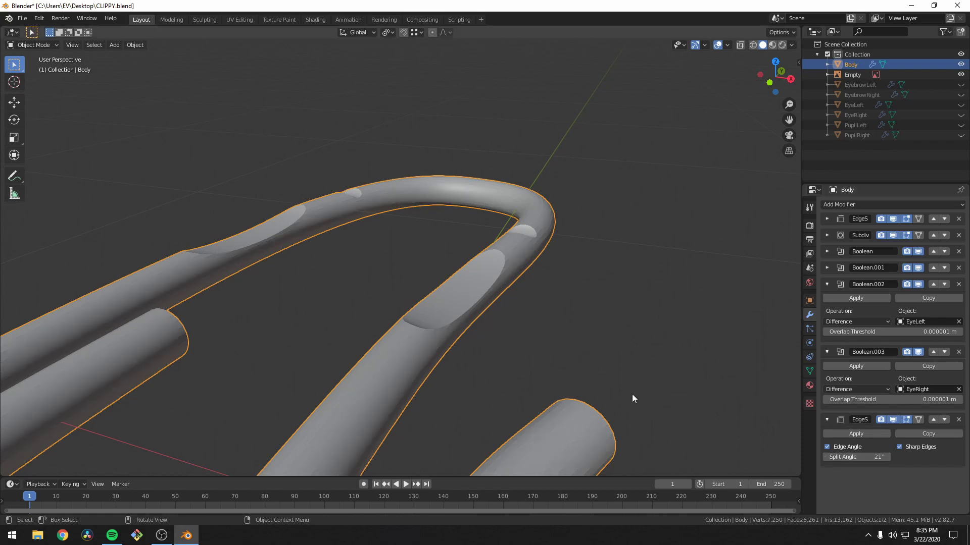
{"action": "middle_click_drag", "start_coordinate": [632, 394], "coordinate": [341, 338]}
{"action": "scroll", "coordinate": [285, 307], "scroll_direction": "up", "scroll_amount": 3}
{"action": "scroll", "coordinate": [286, 307], "scroll_direction": "up", "scroll_amount": 1}
{"action": "scroll", "coordinate": [347, 334], "scroll_direction": "down", "scroll_amount": 2}
{"action": "scroll", "coordinate": [346, 335], "scroll_direction": "down", "scroll_amount": 2}
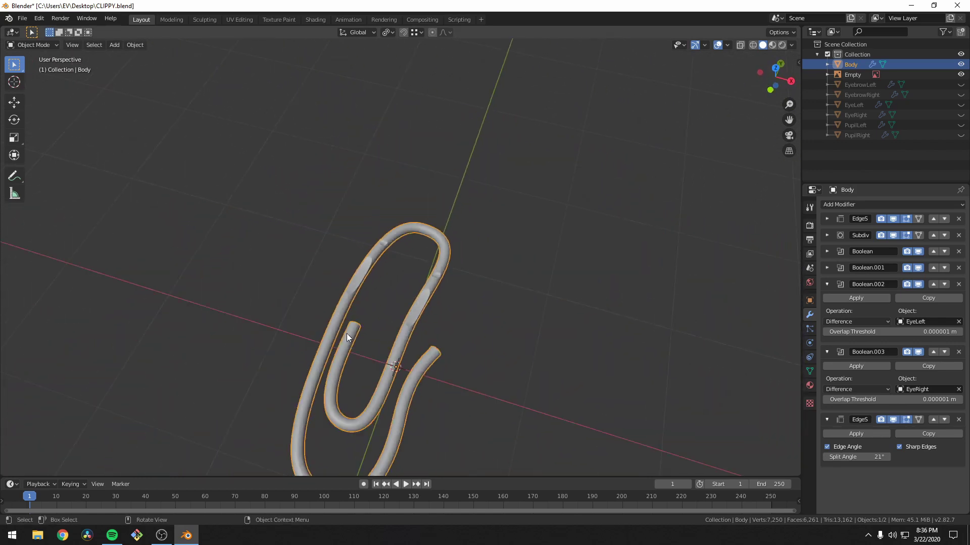
In top view, add a Circle mesh, move it under the paperclip's bottom bend, and scale it to about 0.35
{"action": "key", "text": "KP_7"}
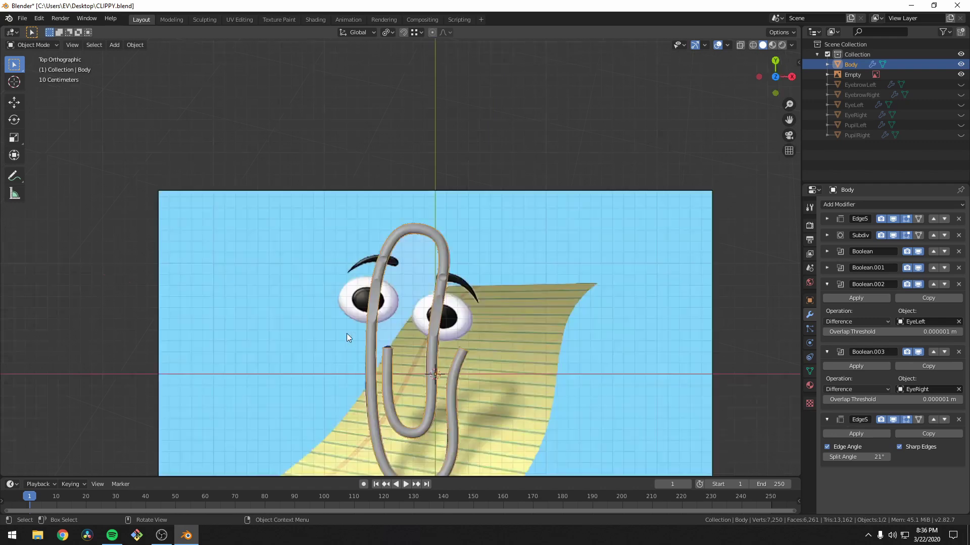
{"action": "middle_click_drag", "start_coordinate": [547, 362], "coordinate": [568, 218], "text": "shift"}
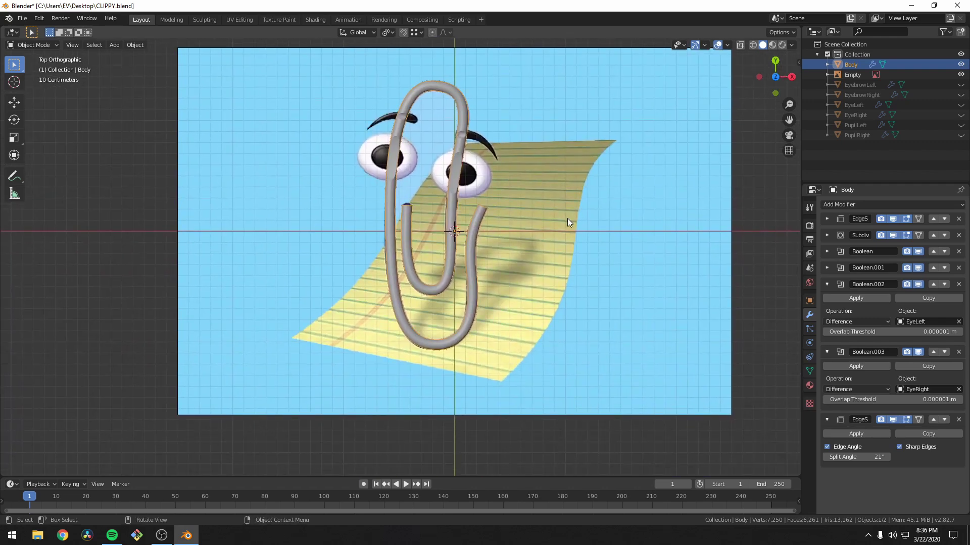
{"action": "key", "text": "shift+a"}
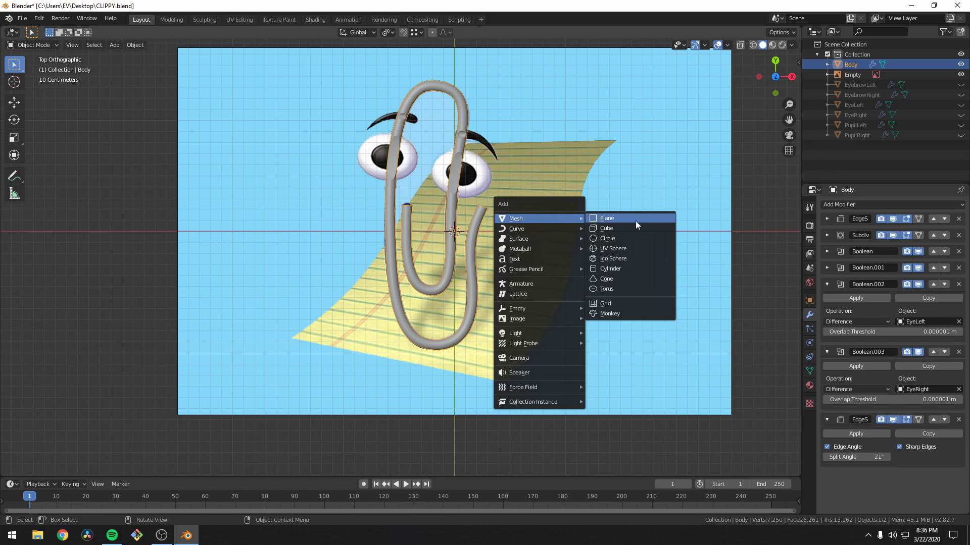
{"action": "left_click", "coordinate": [640, 237]}
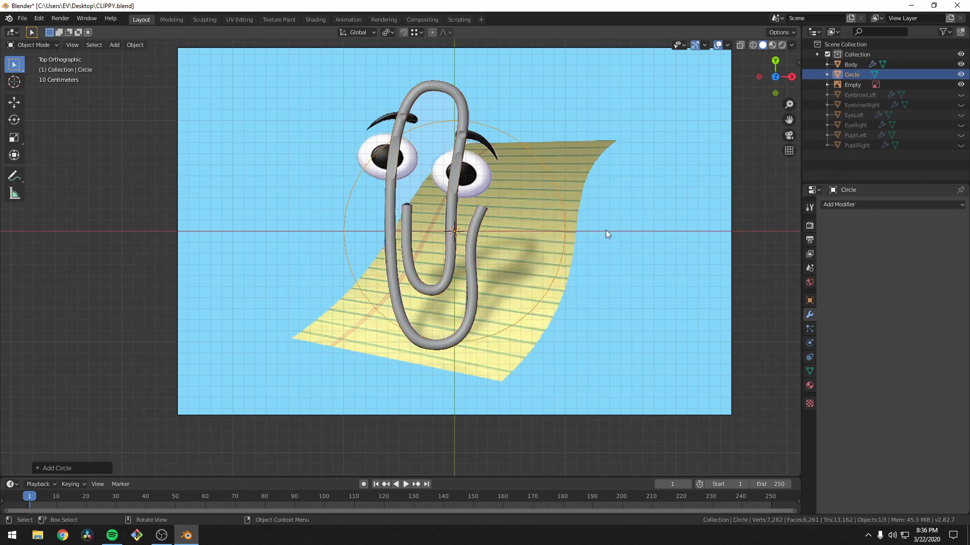
{"action": "key", "text": "g"}
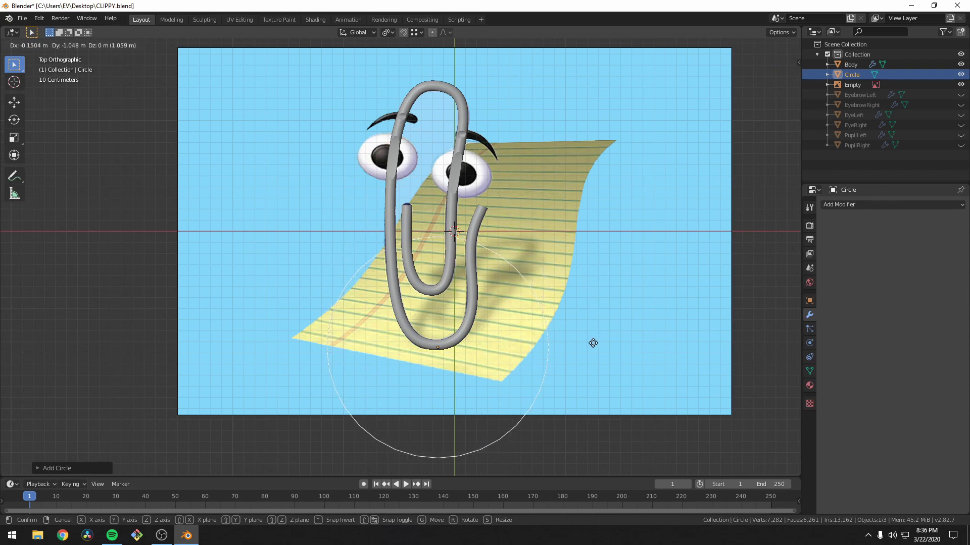
{"action": "left_click", "coordinate": [596, 339]}
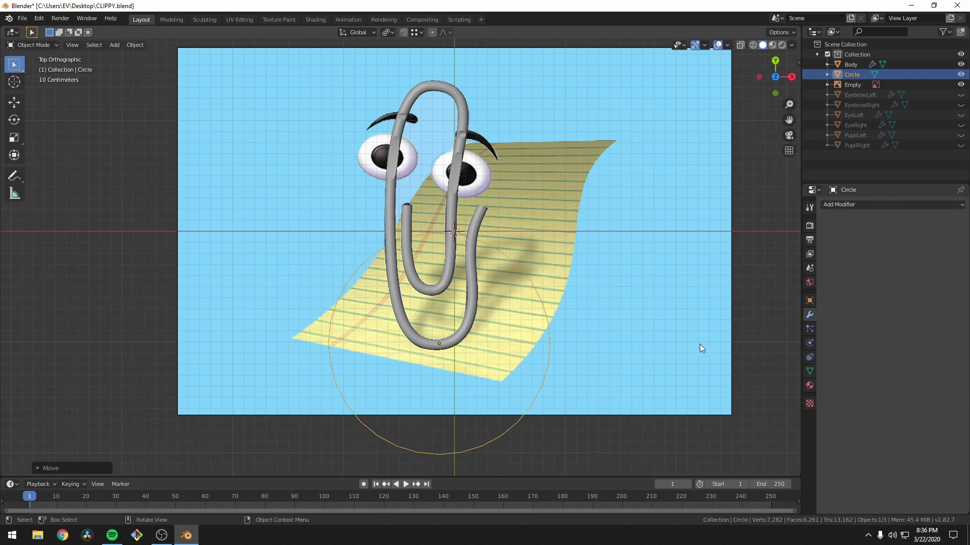
{"action": "key", "text": "s"}
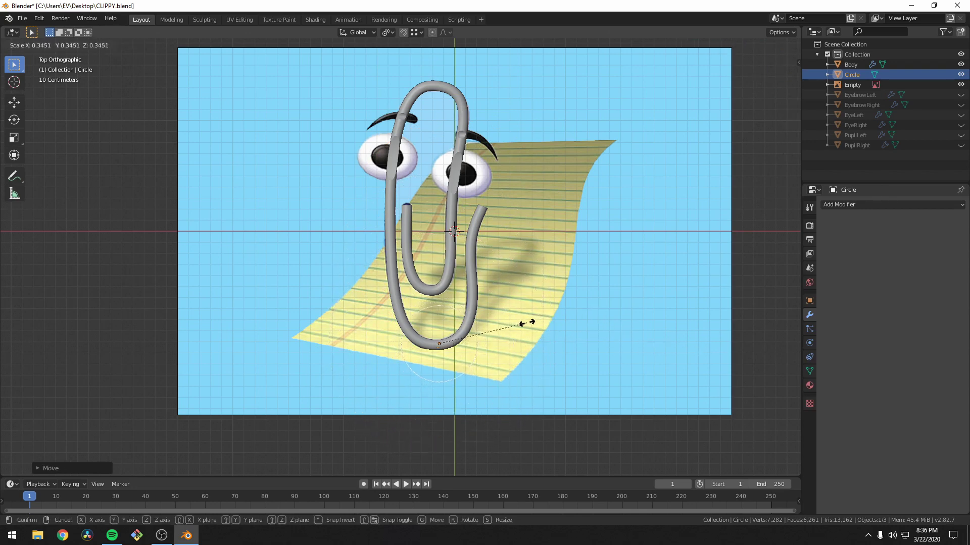
{"action": "left_click", "coordinate": [512, 328]}
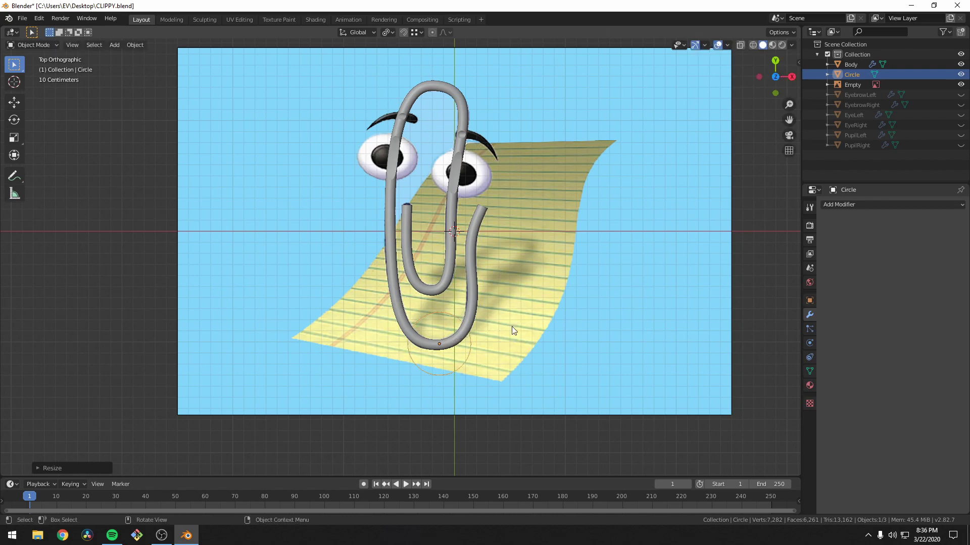
{"action": "key", "text": "KP_3"}
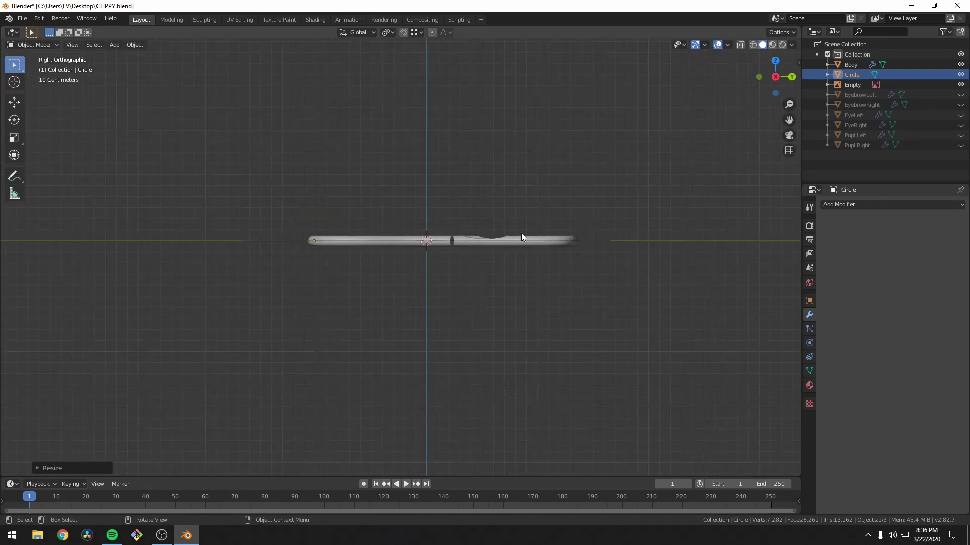
Rotate the circle 90° so it stands upright
{"action": "key", "text": "r"}
{"action": "type", "text": "90"}
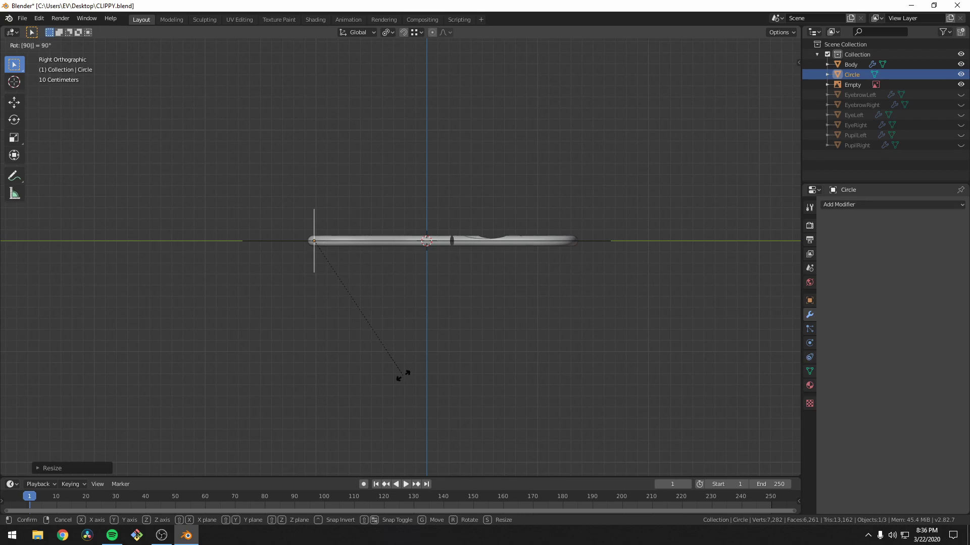
{"action": "key", "text": "Return"}
{"action": "scroll", "coordinate": [307, 299], "scroll_direction": "up", "scroll_amount": 3}
{"action": "middle_click_drag", "start_coordinate": [307, 296], "coordinate": [432, 280], "text": "shift"}
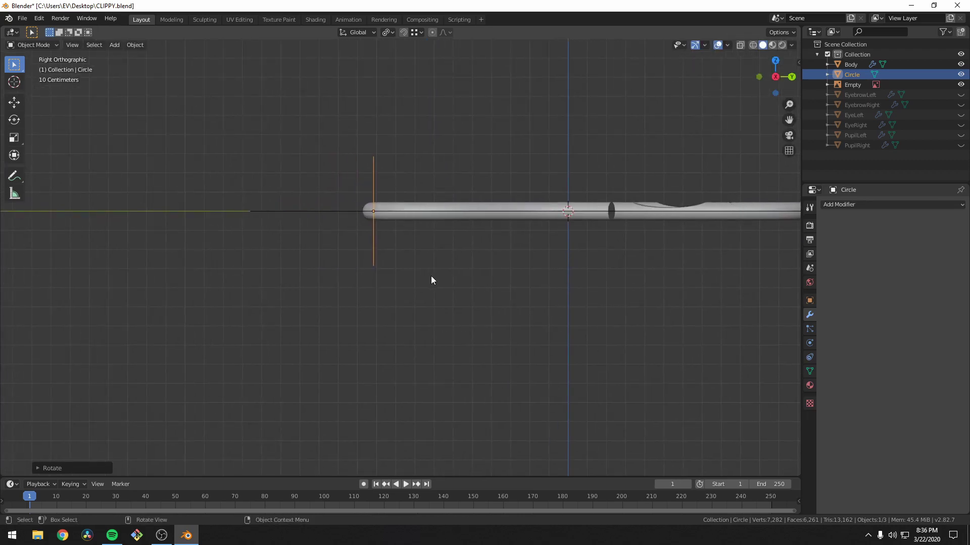
In Edit Mode, extrude the circle's ring and scale it to 0 to fill it as a fan
{"action": "key", "text": "Tab"}
{"action": "middle_click_drag", "start_coordinate": [431, 280], "coordinate": [359, 284]}
{"action": "key", "text": "e"}
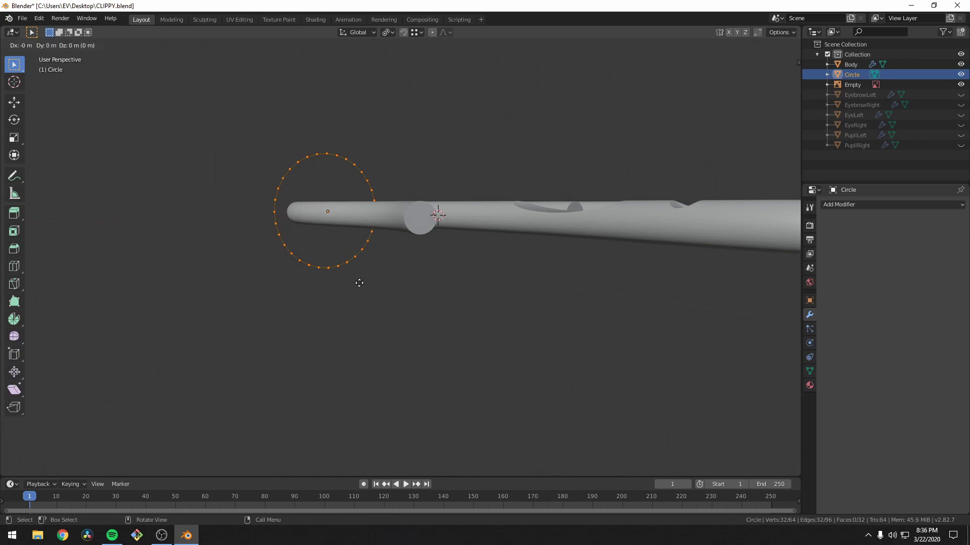
{"action": "right_click", "coordinate": [359, 283]}
{"action": "key", "text": "s"}
{"action": "key", "text": "0"}
{"action": "key", "text": "Return"}
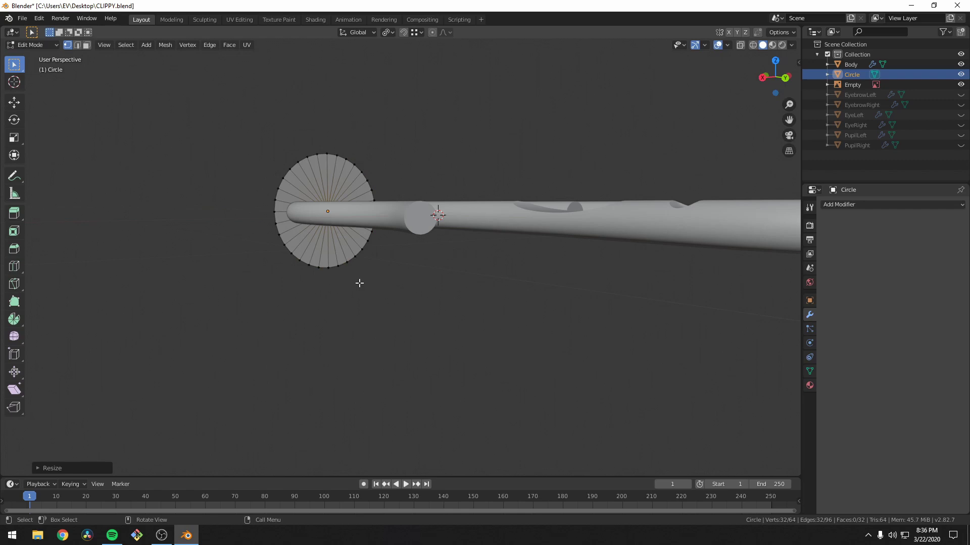
Merge the disc's duplicate centre vertices by distance, removing 31 vertices
{"action": "key", "text": "a"}
{"action": "right_click", "coordinate": [359, 283]}
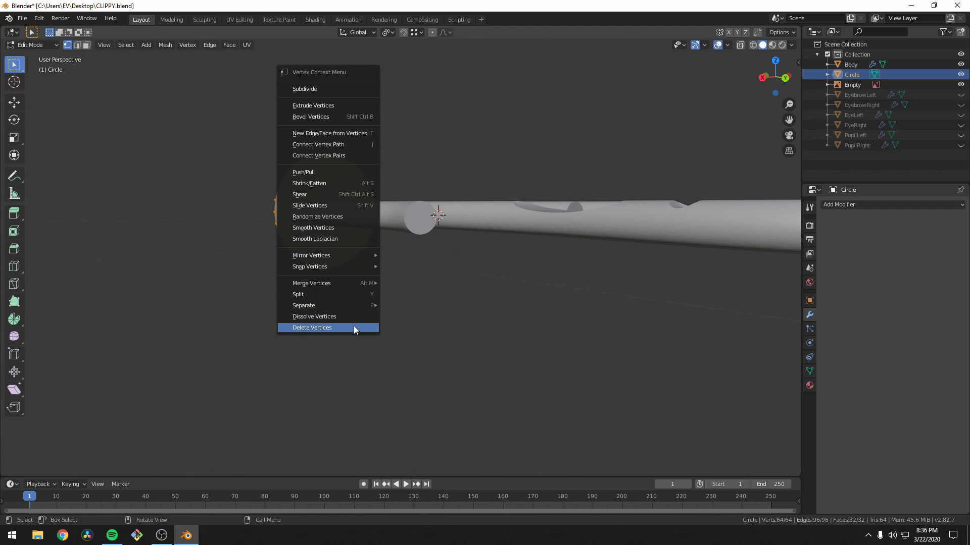
{"action": "mouse_move", "coordinate": [347, 268]}
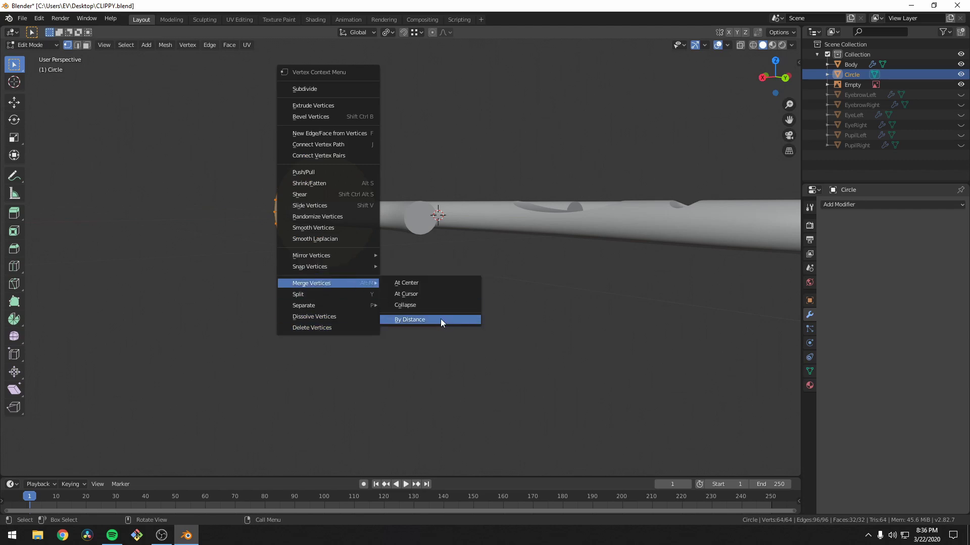
{"action": "left_click", "coordinate": [440, 319]}
{"action": "key", "text": "KP_1"}
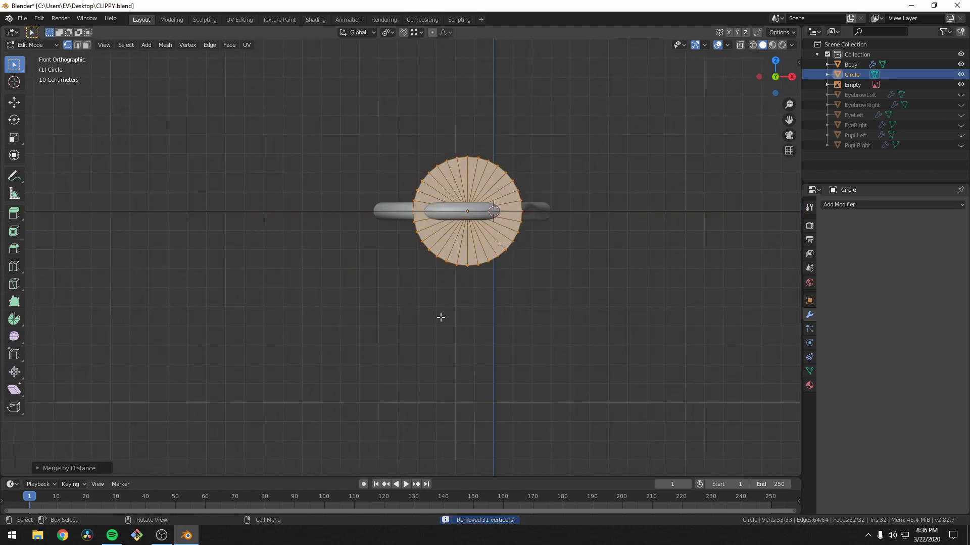
{"action": "key", "text": "KP_3"}
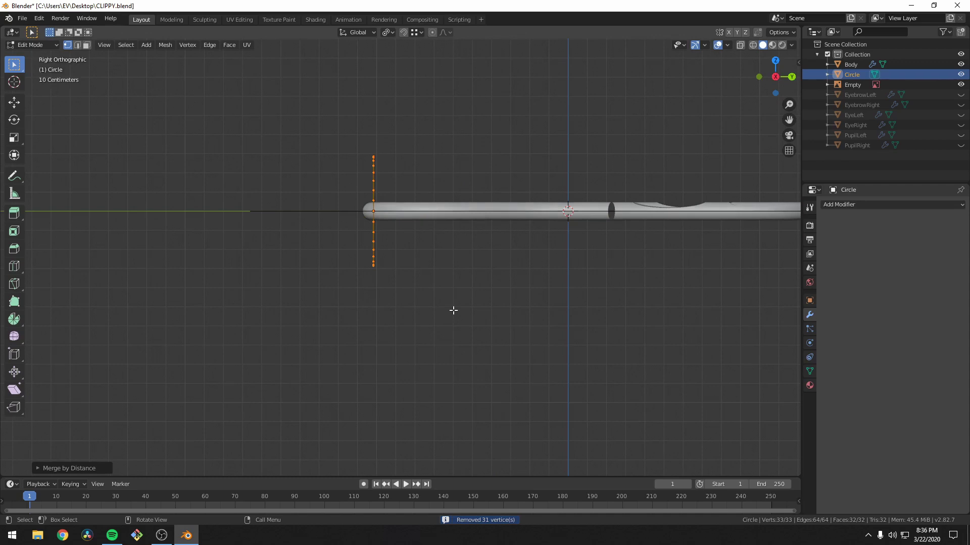
{"action": "key", "text": "e"}
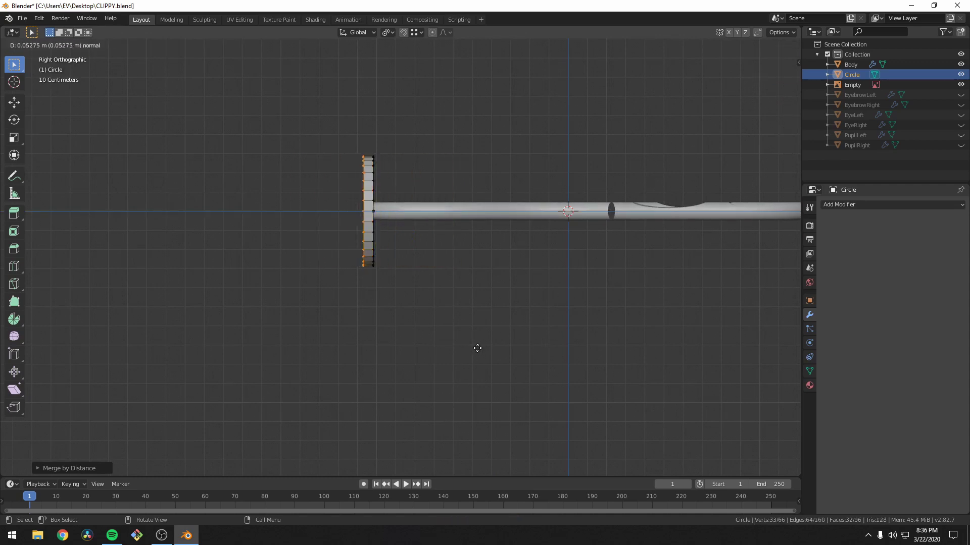
Extrude the disc about 0.053 m, enlarge the ring, and extrude it again
{"action": "left_click", "coordinate": [495, 357]}
{"action": "key", "text": "s"}
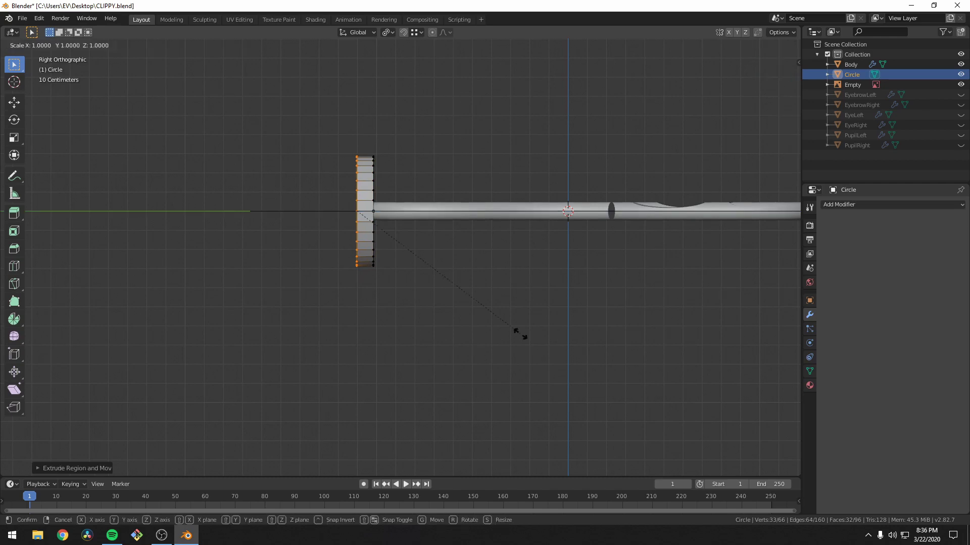
{"action": "left_click", "coordinate": [569, 331]}
{"action": "key", "text": "e"}
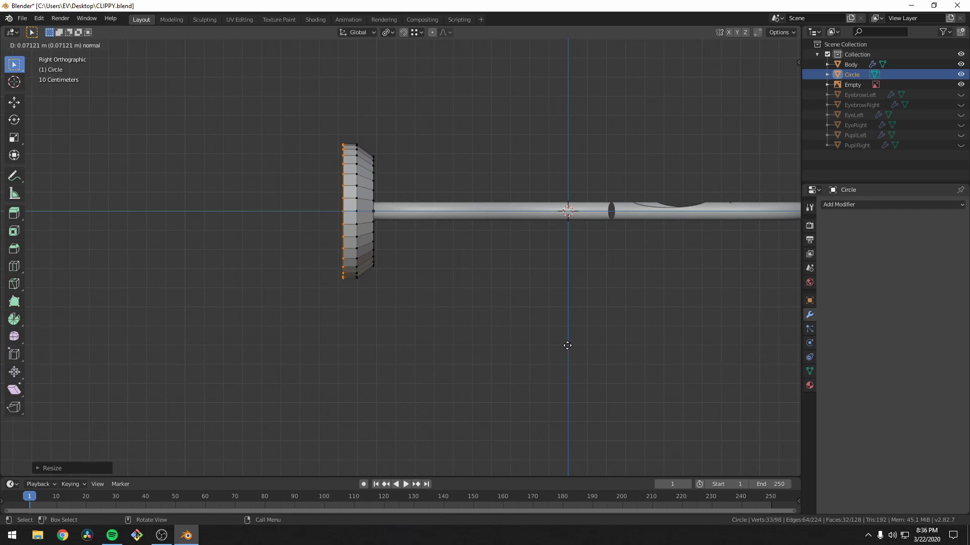
{"action": "left_click", "coordinate": [567, 346]}
{"action": "middle_click_drag", "start_coordinate": [567, 346], "coordinate": [470, 384]}
Flatten the base by scaling it along Z and then along Y
{"action": "key", "text": "s"}
{"action": "key", "text": "z"}
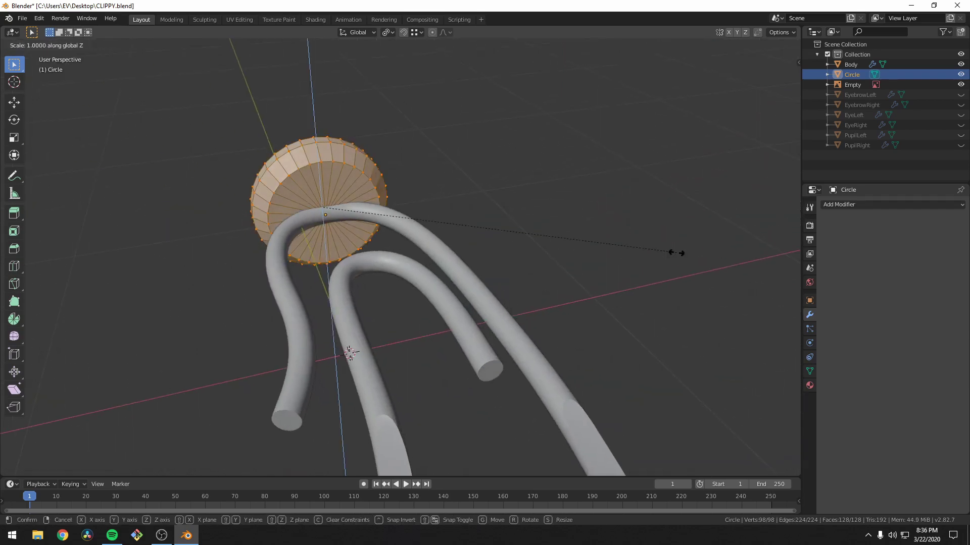
{"action": "left_click", "coordinate": [488, 250]}
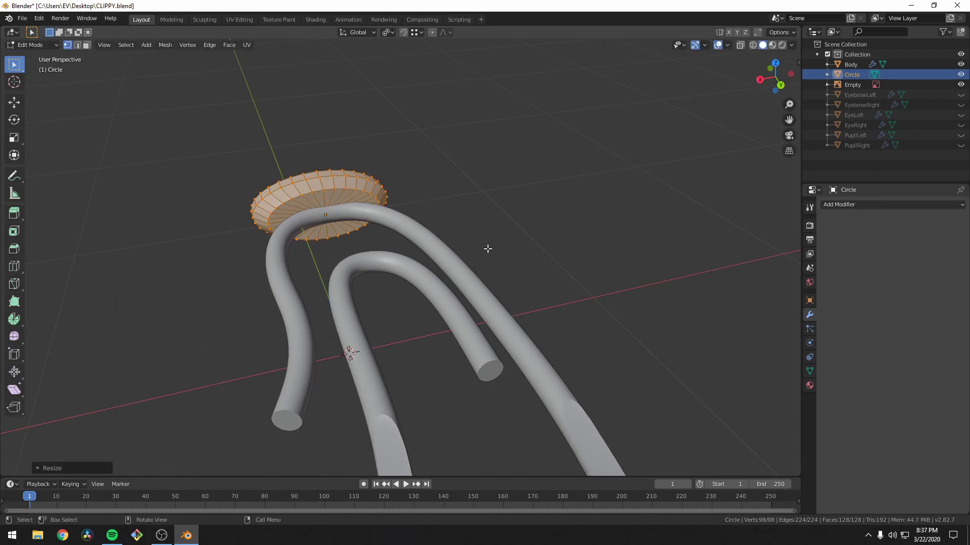
{"action": "middle_click_drag", "start_coordinate": [487, 249], "coordinate": [675, 323]}
{"action": "key", "text": "s"}
{"action": "key", "text": "y"}
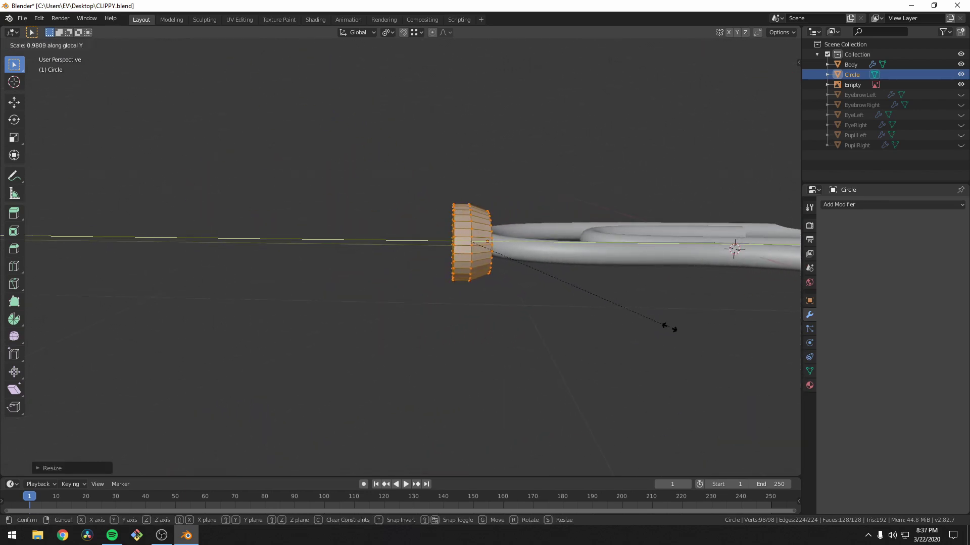
{"action": "left_click", "coordinate": [557, 312]}
{"action": "middle_click_drag", "start_coordinate": [557, 312], "coordinate": [517, 342]}
Back in Object Mode, slide the base along Y onto the paperclip's end
{"action": "key", "text": "Tab"}
{"action": "key", "text": "g"}
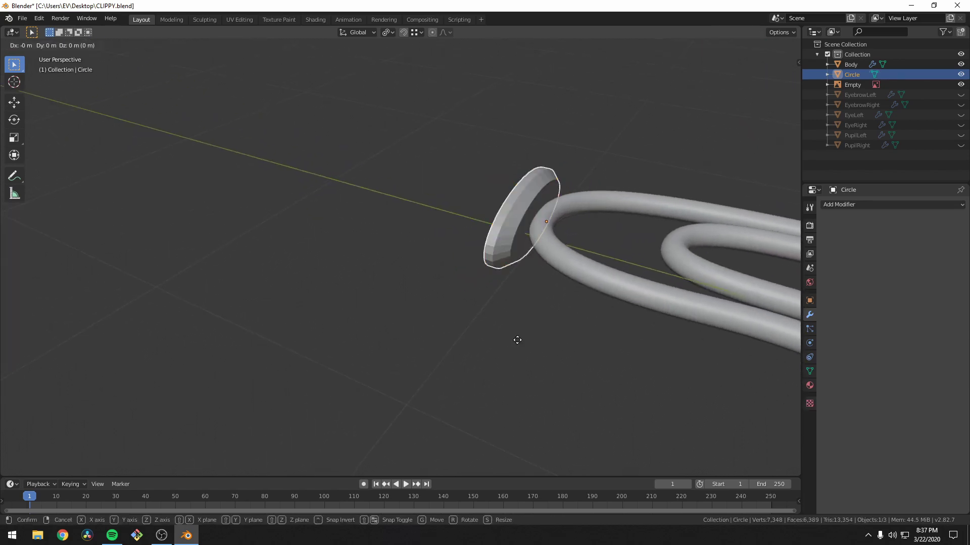
{"action": "key", "text": "y"}
{"action": "left_click", "coordinate": [521, 341]}
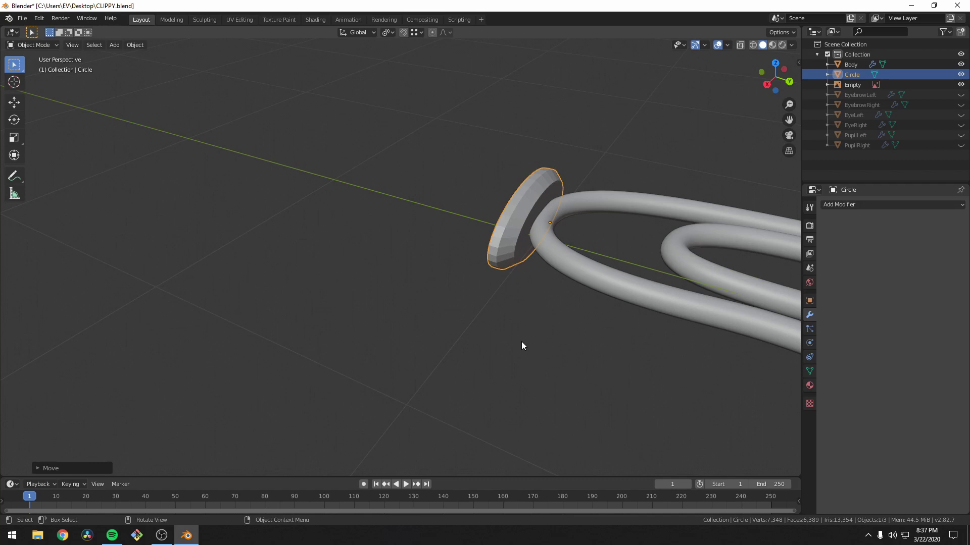
{"action": "middle_click_drag", "start_coordinate": [522, 341], "coordinate": [547, 304]}
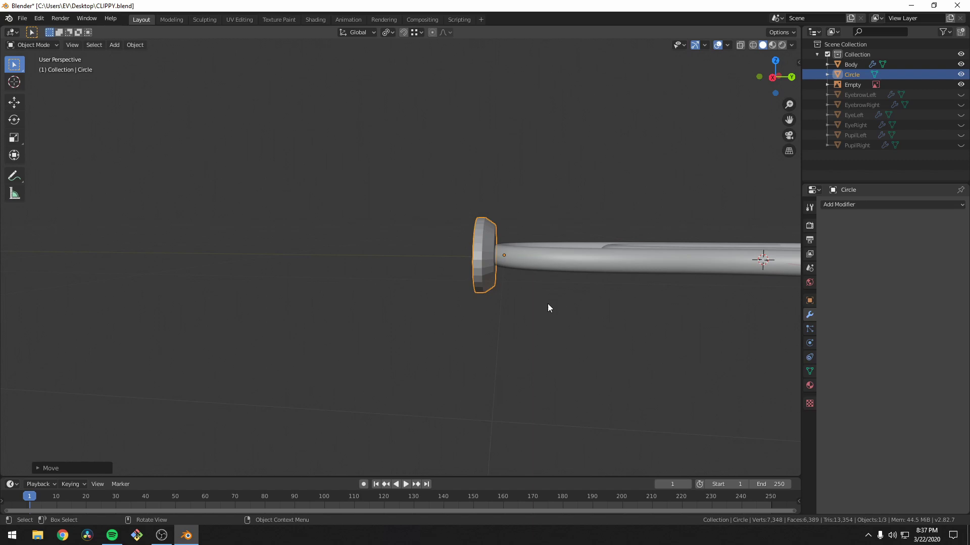
Give the disc an Edge Split modifier and a Subdivision Surface at viewport level 2
{"action": "left_click", "coordinate": [883, 207]}
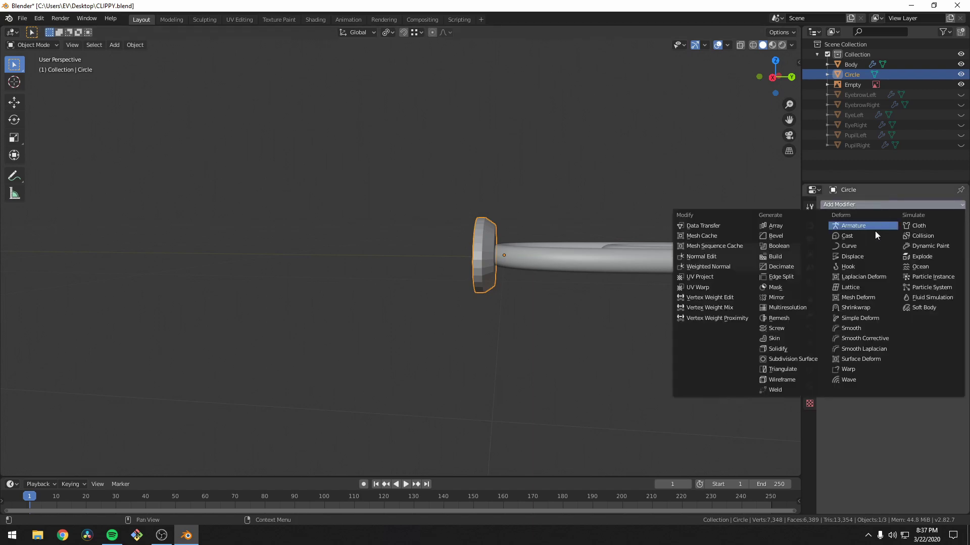
{"action": "left_click", "coordinate": [778, 262]}
{"action": "left_click", "coordinate": [868, 205]}
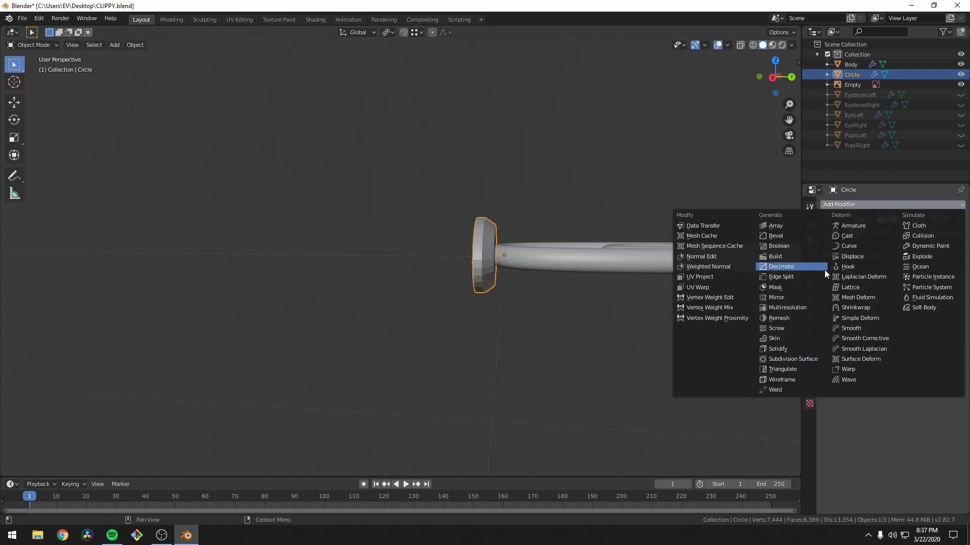
{"action": "left_click", "coordinate": [810, 358]}
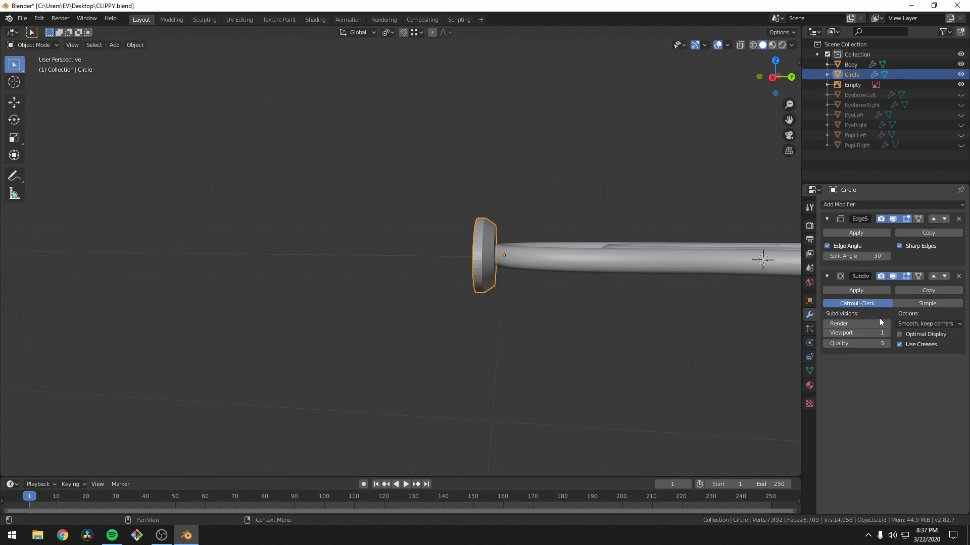
{"action": "left_click", "coordinate": [886, 332]}
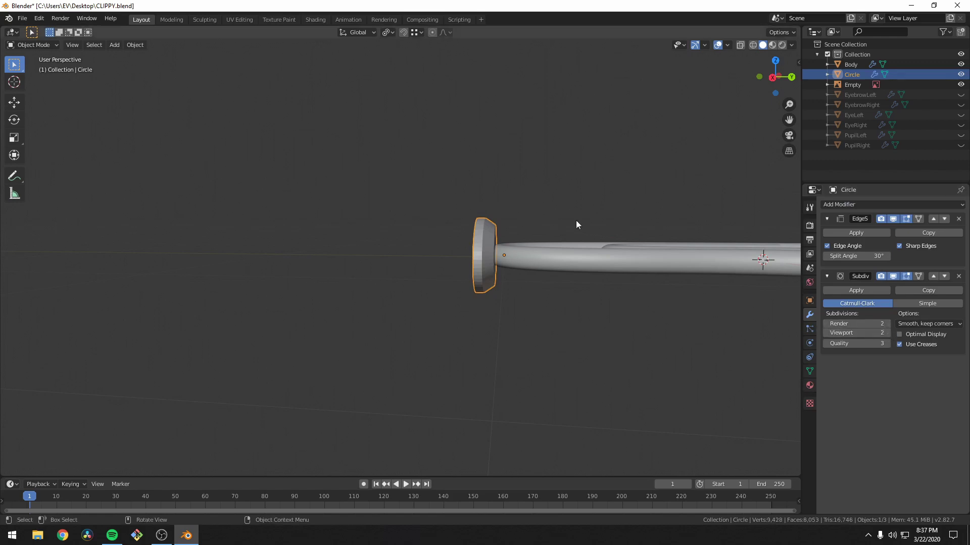
{"action": "middle_click_drag", "start_coordinate": [576, 221], "coordinate": [593, 230]}
Add a Boolean Difference modifier to the disc that cuts with Body
{"action": "left_click", "coordinate": [822, 204]}
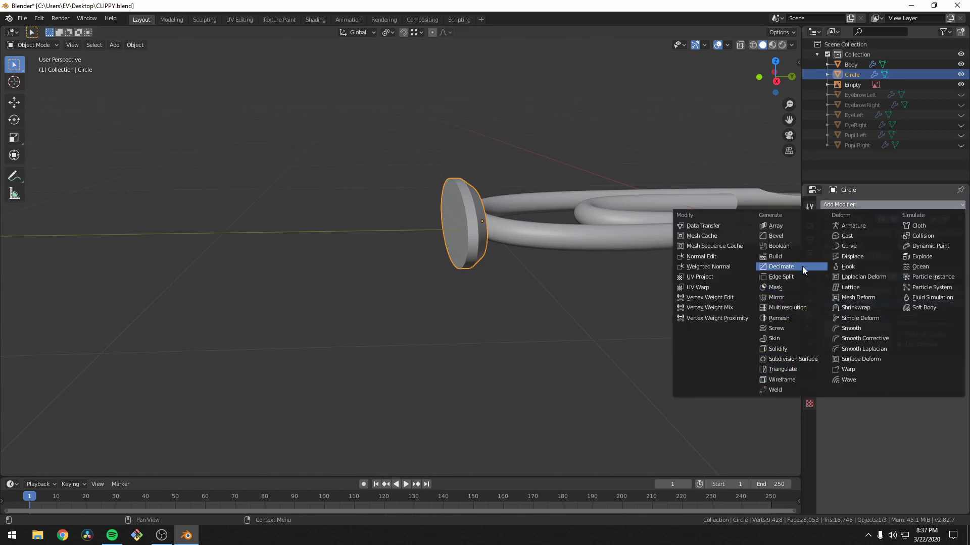
{"action": "left_click", "coordinate": [799, 246]}
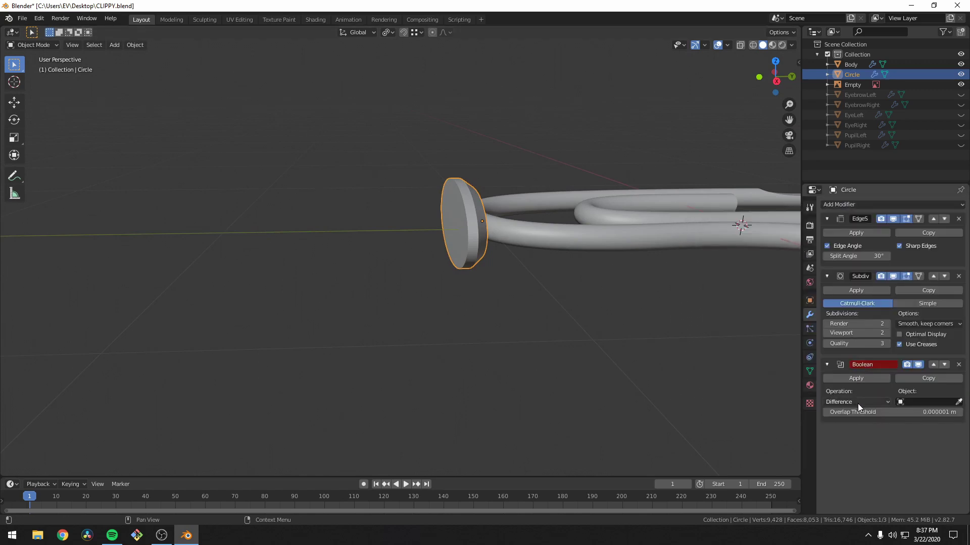
{"action": "left_click", "coordinate": [918, 401]}
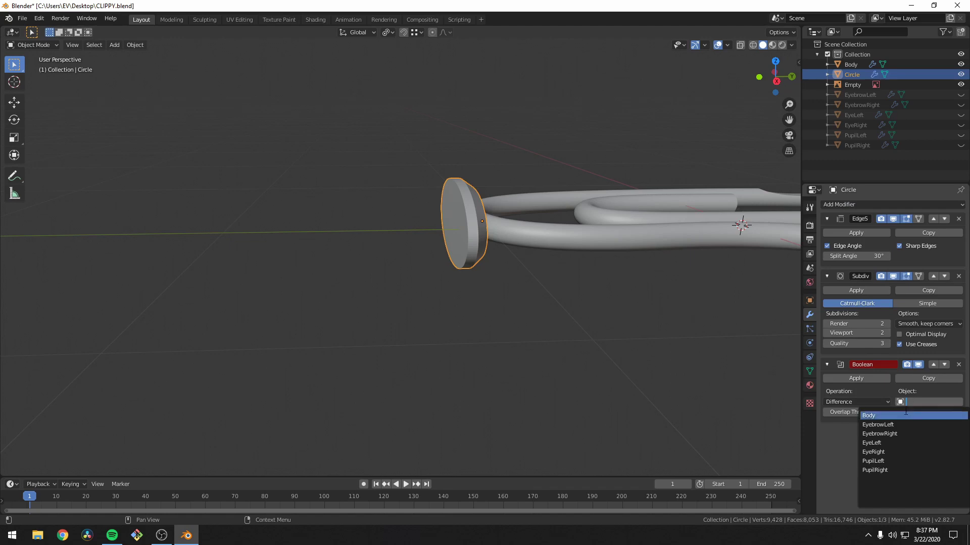
{"action": "left_click", "coordinate": [905, 413]}
Rename the Circle object to 'Base' in the outliner
{"action": "double_click", "coordinate": [853, 75]}
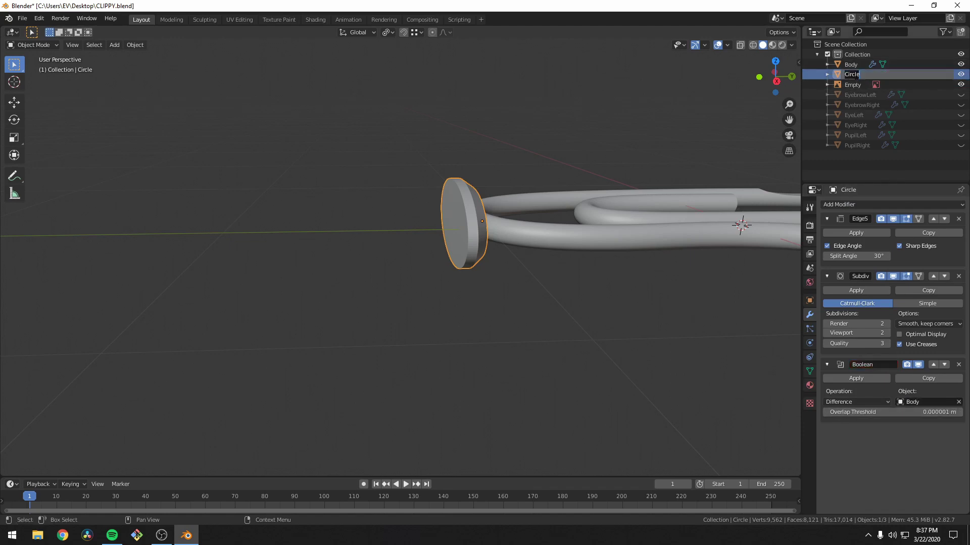
{"action": "type", "text": "Base"}
{"action": "key", "text": "Return"}
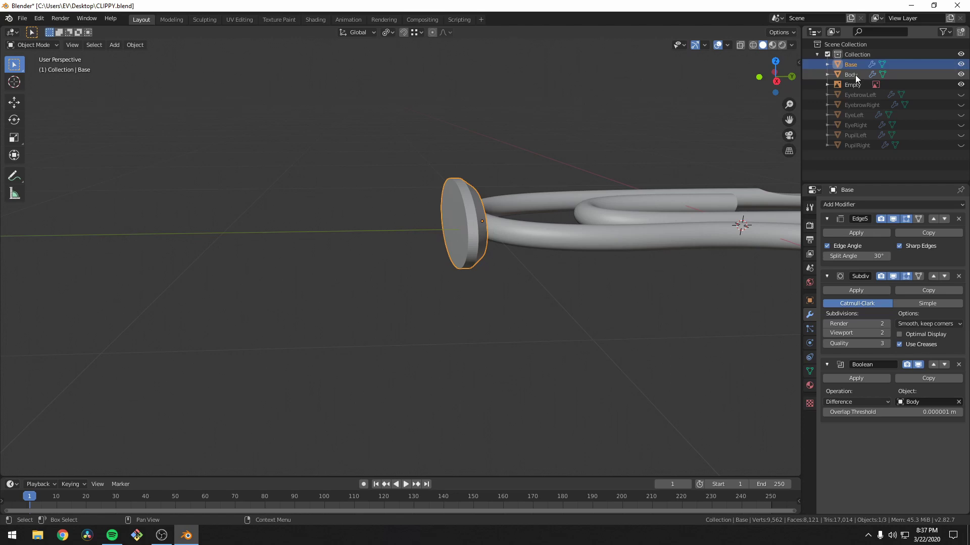
Hide Body and give Base a second Edge Split with an 18° split angle
{"action": "left_click", "coordinate": [961, 74]}
{"action": "middle_click_drag", "start_coordinate": [691, 175], "coordinate": [651, 236]}
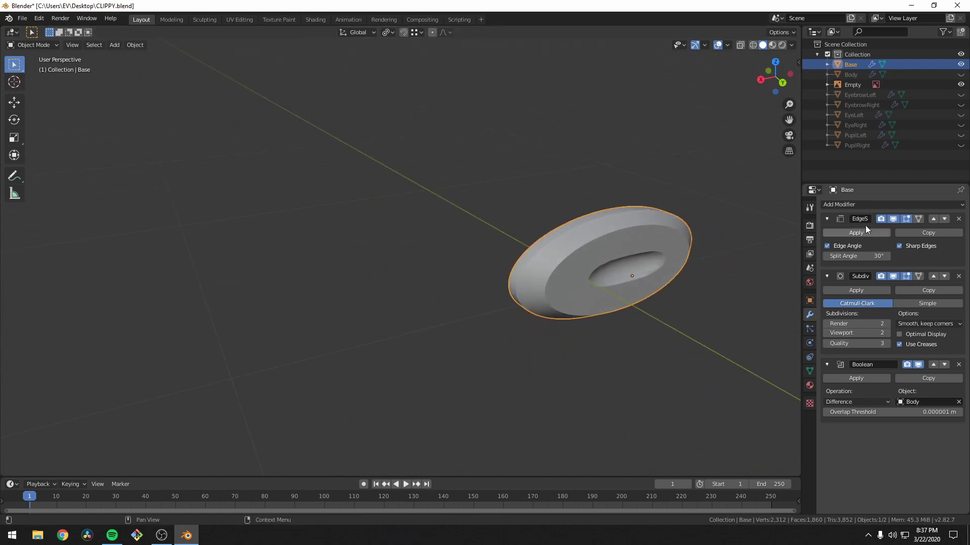
{"action": "left_click", "coordinate": [864, 206]}
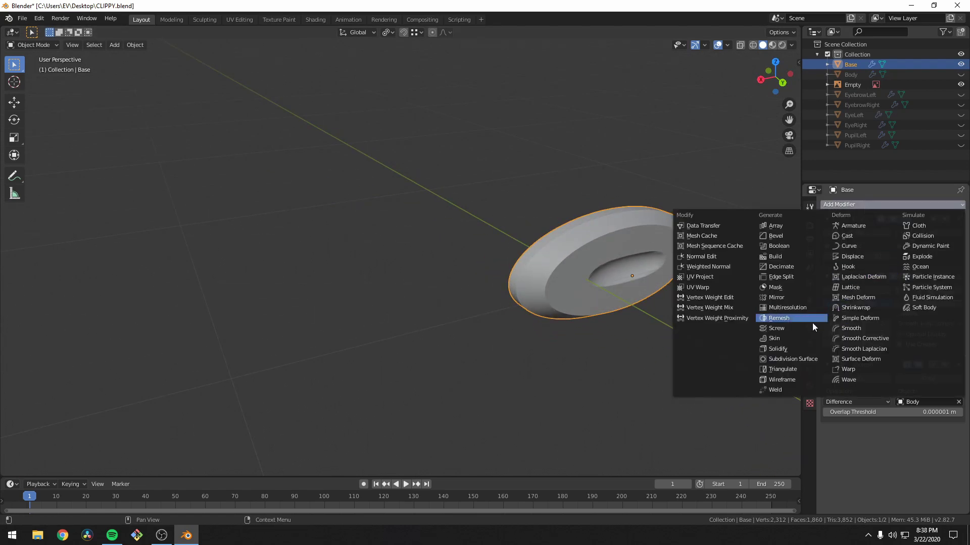
{"action": "left_click", "coordinate": [795, 276]}
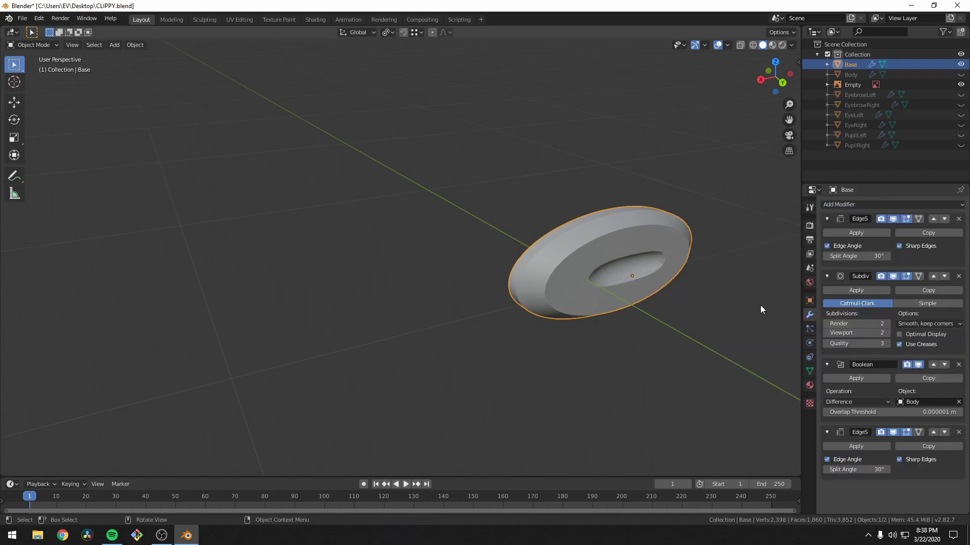
{"action": "mouse_move", "coordinate": [858, 470]}
{"action": "left_mouse_down"}
{"action": "mouse_move", "coordinate": [838, 469]}
{"action": "mouse_move", "coordinate": [851, 470]}
{"action": "left_mouse_up"}
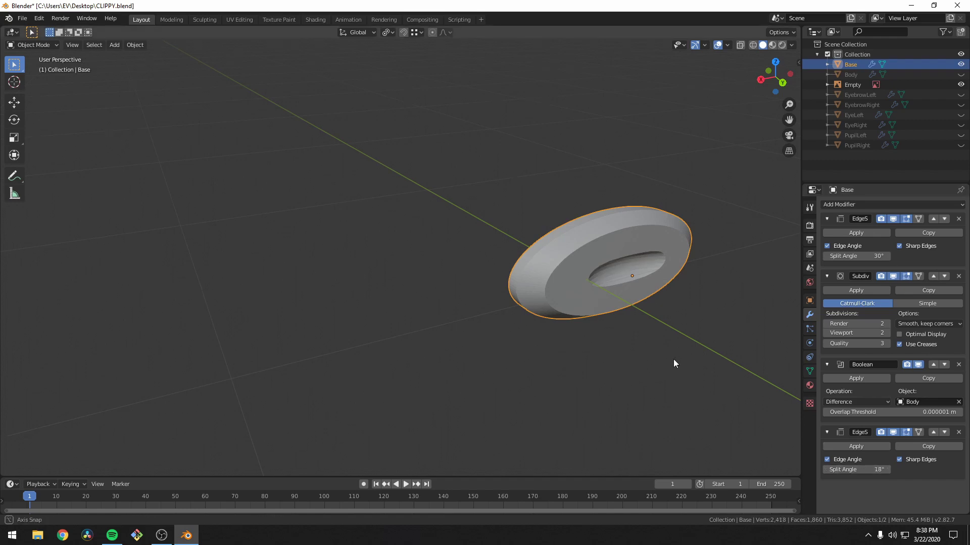
Unhide Body and the face parts, then save CLIPPY.blend
{"action": "middle_click_drag", "start_coordinate": [673, 359], "coordinate": [707, 253]}
{"action": "left_click_drag", "start_coordinate": [961, 75], "coordinate": [961, 146]}
{"action": "key", "text": "ctrl+s"}
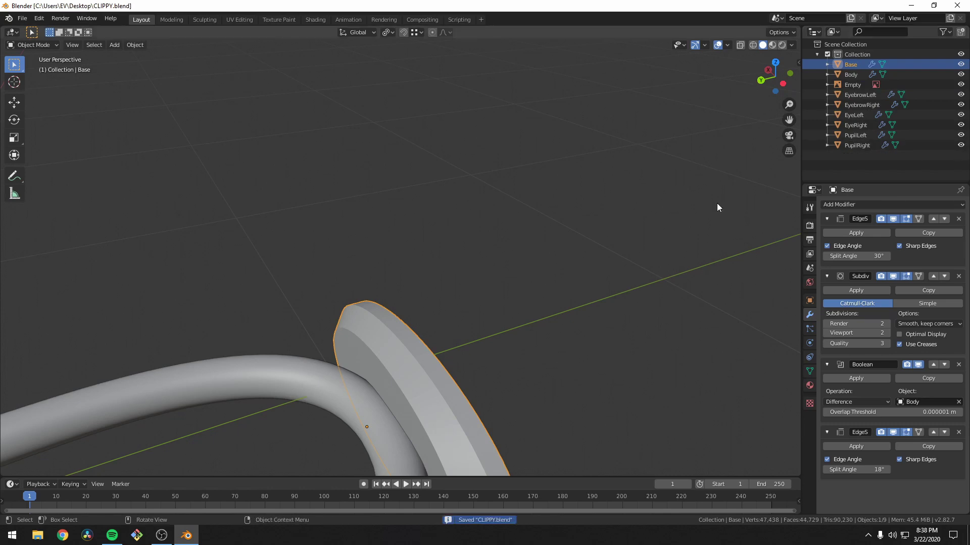
In top view, delete the Empty reference image object and frame the Clippy model
{"action": "key", "text": "KP_7"}
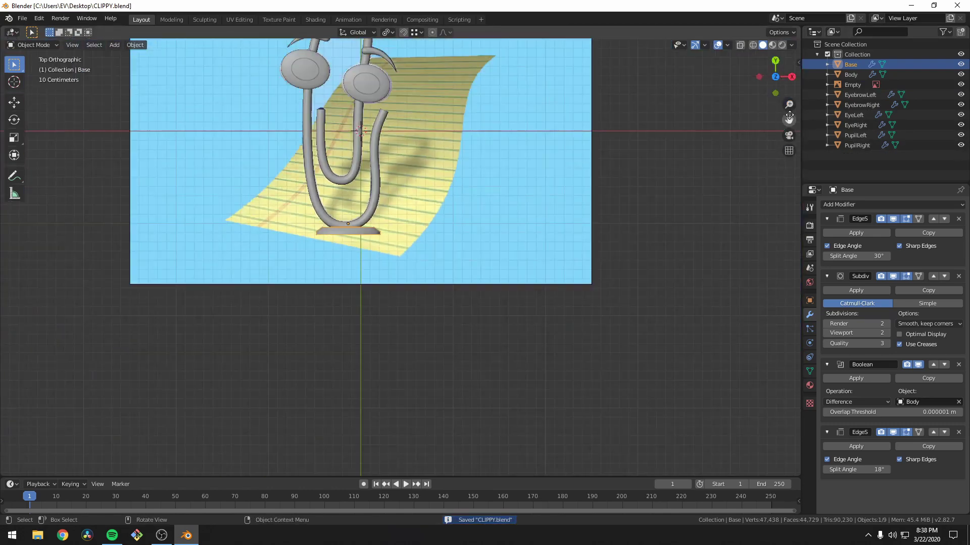
{"action": "left_click", "coordinate": [856, 85]}
{"action": "key", "text": "x"}
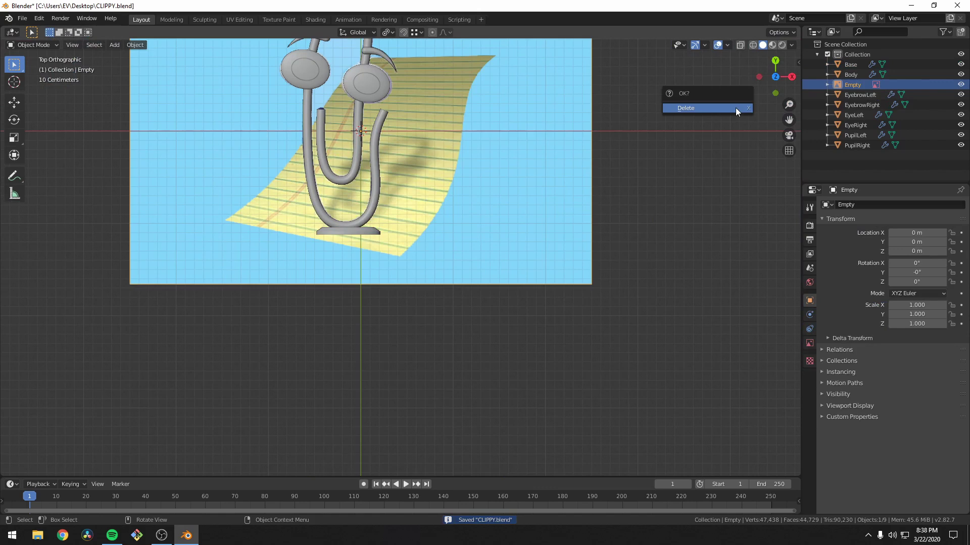
{"action": "left_click", "coordinate": [735, 107]}
{"action": "key", "text": "Home"}
{"action": "middle_click_drag", "start_coordinate": [471, 251], "coordinate": [517, 284], "text": "shift"}
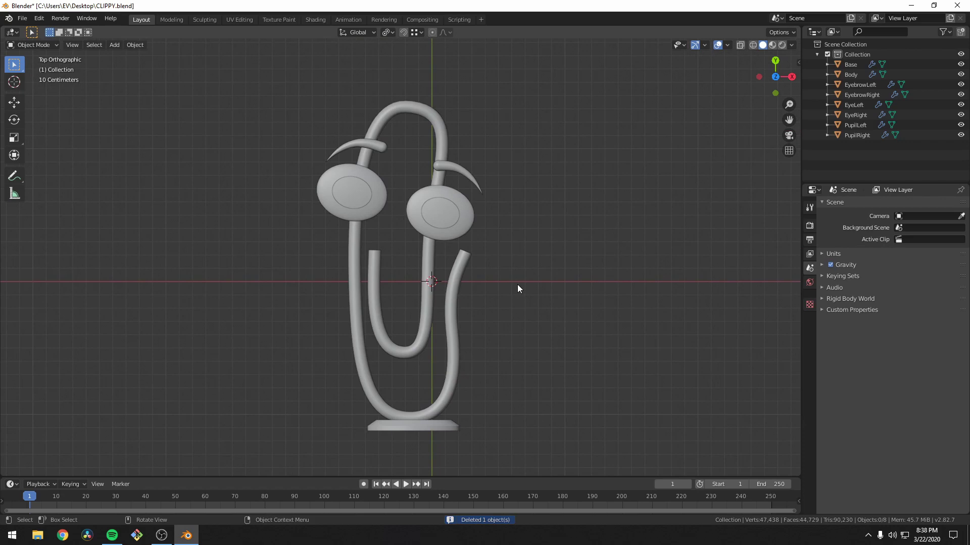
{"action": "left_click", "coordinate": [23, 18]}
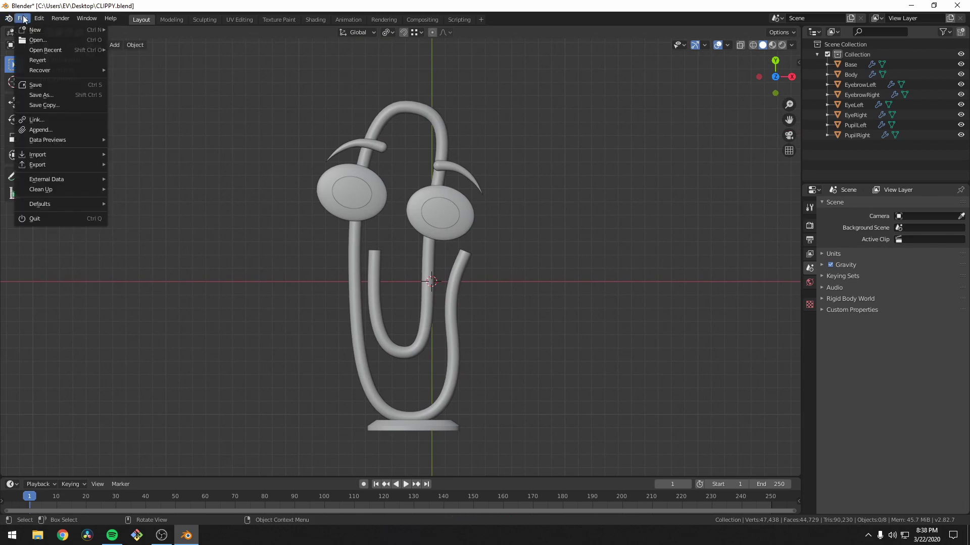
Save the file and export STL to the Desktop with Batch Mode set to Object
{"action": "left_click", "coordinate": [35, 84]}
{"action": "left_click", "coordinate": [23, 19]}
{"action": "mouse_move", "coordinate": [48, 164]}
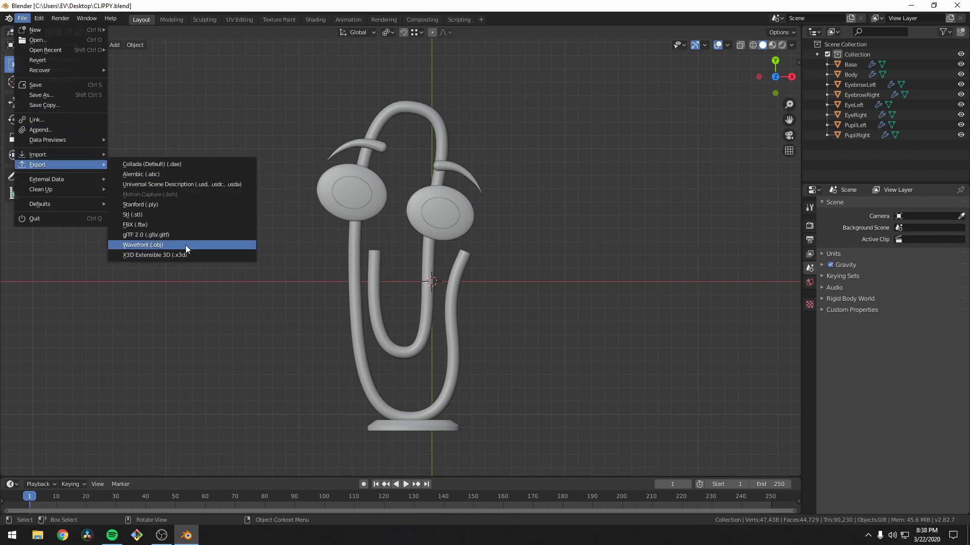
{"action": "left_click", "coordinate": [203, 219]}
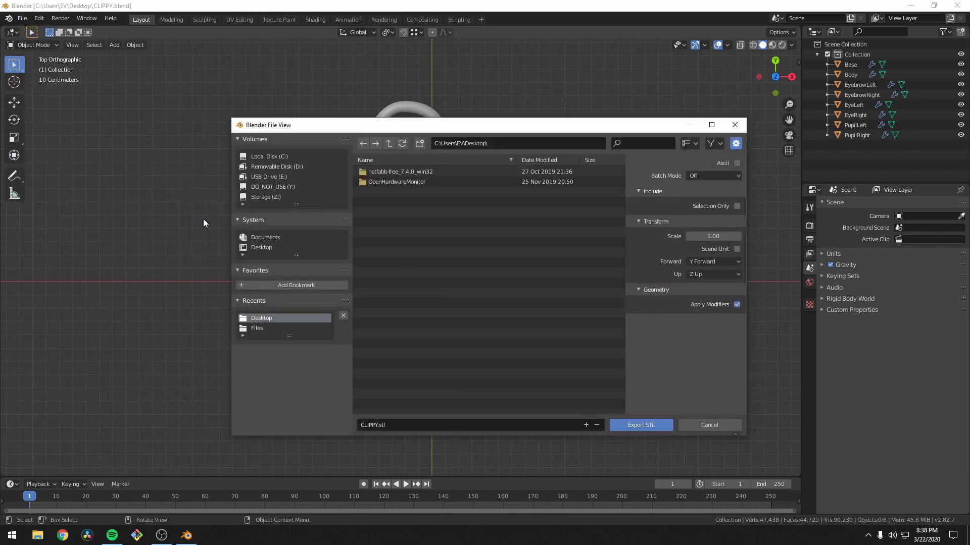
{"action": "left_click", "coordinate": [739, 175]}
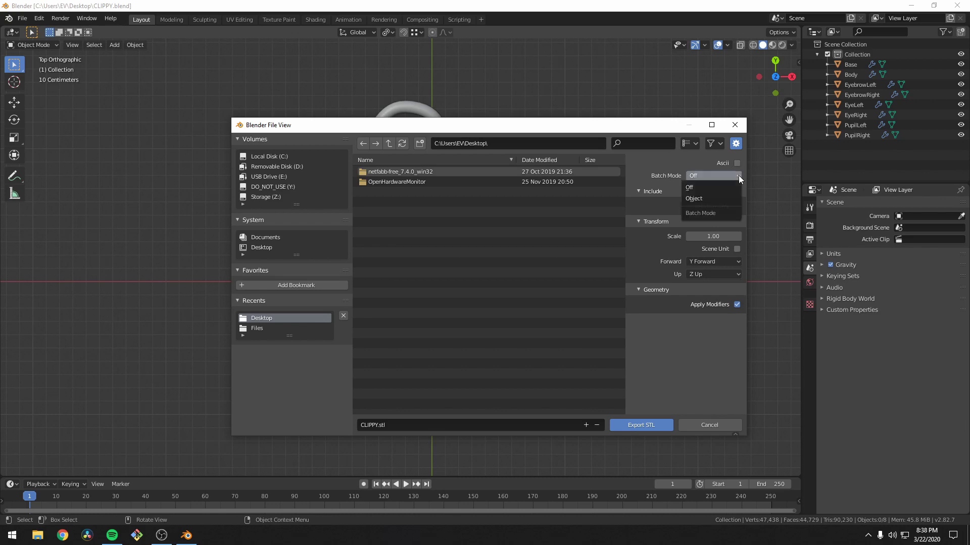
{"action": "left_click", "coordinate": [711, 199]}
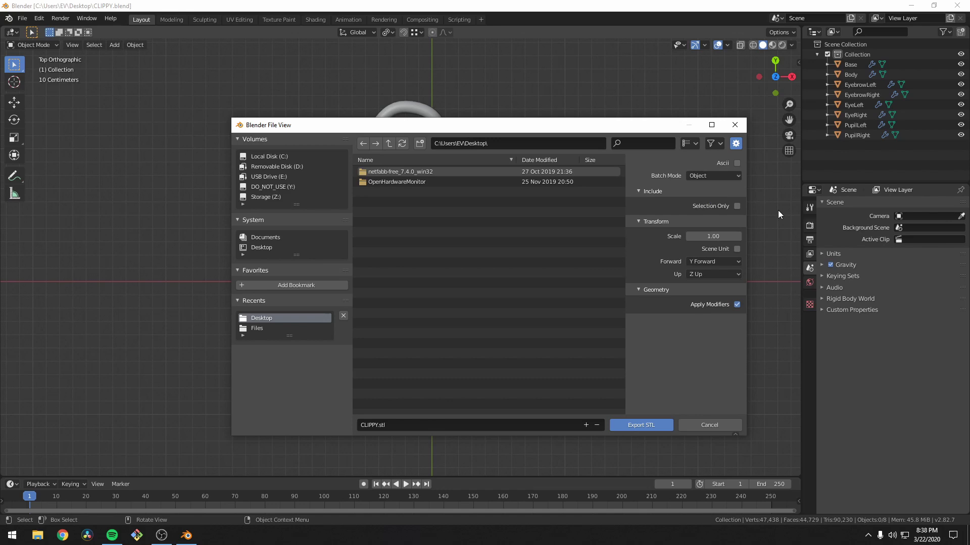
{"action": "left_click", "coordinate": [639, 425]}
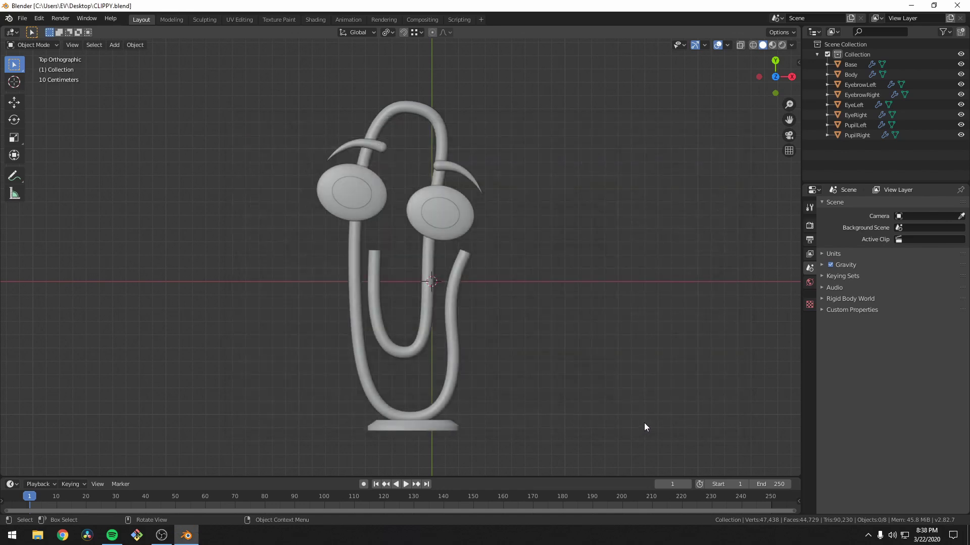
In File Explorer's Desktop folder, select CLIPPYBase.stl through CLIPPYPupilRight.stl
{"action": "left_click", "coordinate": [38, 536]}
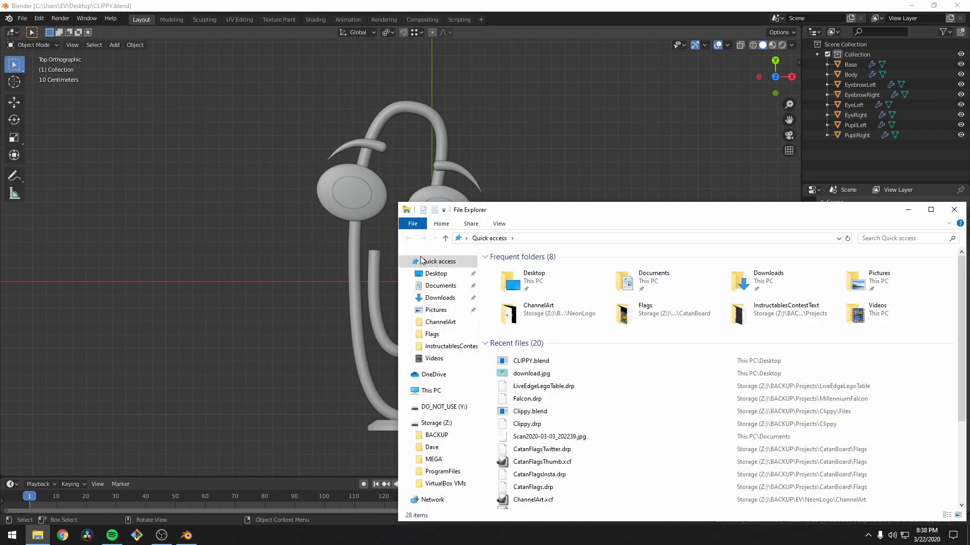
{"action": "left_click", "coordinate": [428, 276]}
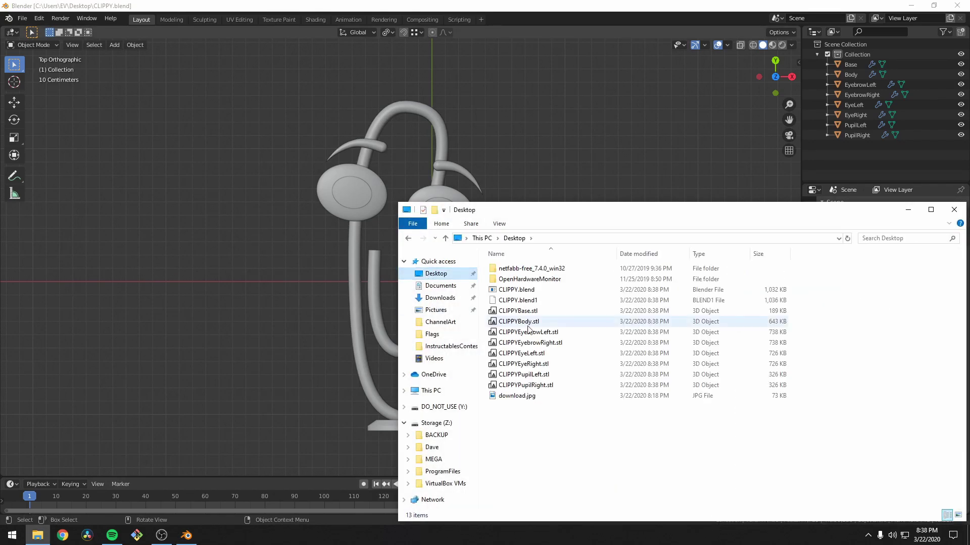
{"action": "left_click", "coordinate": [569, 312]}
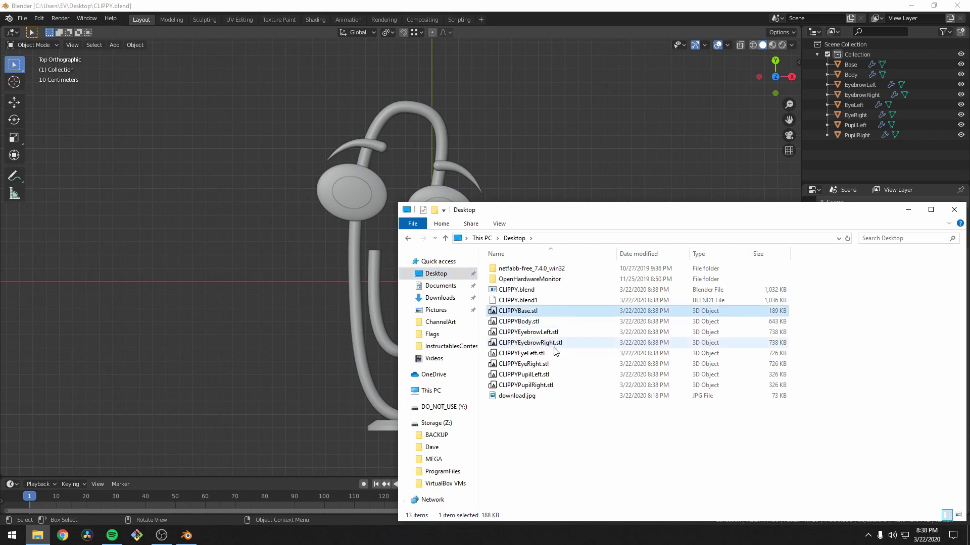
{"action": "left_click", "coordinate": [543, 385], "text": "shift"}
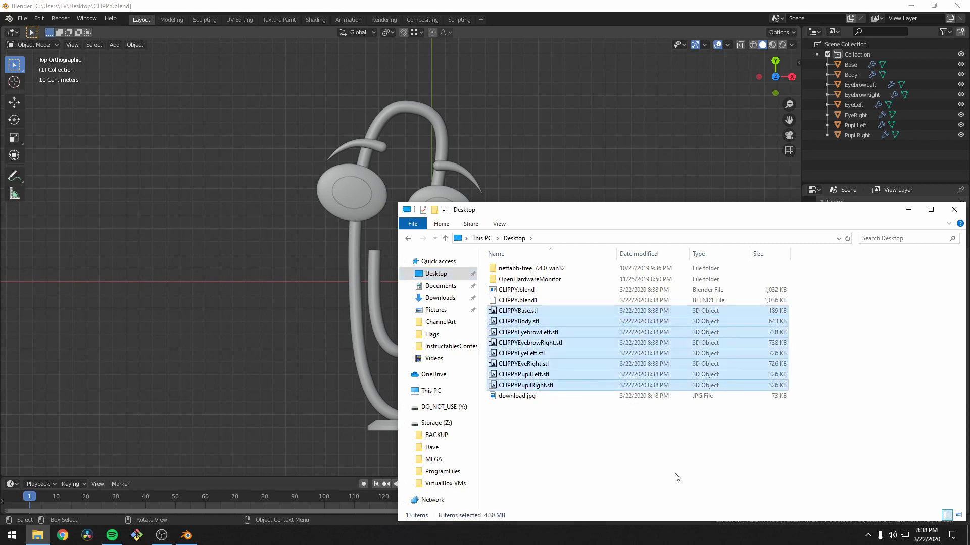